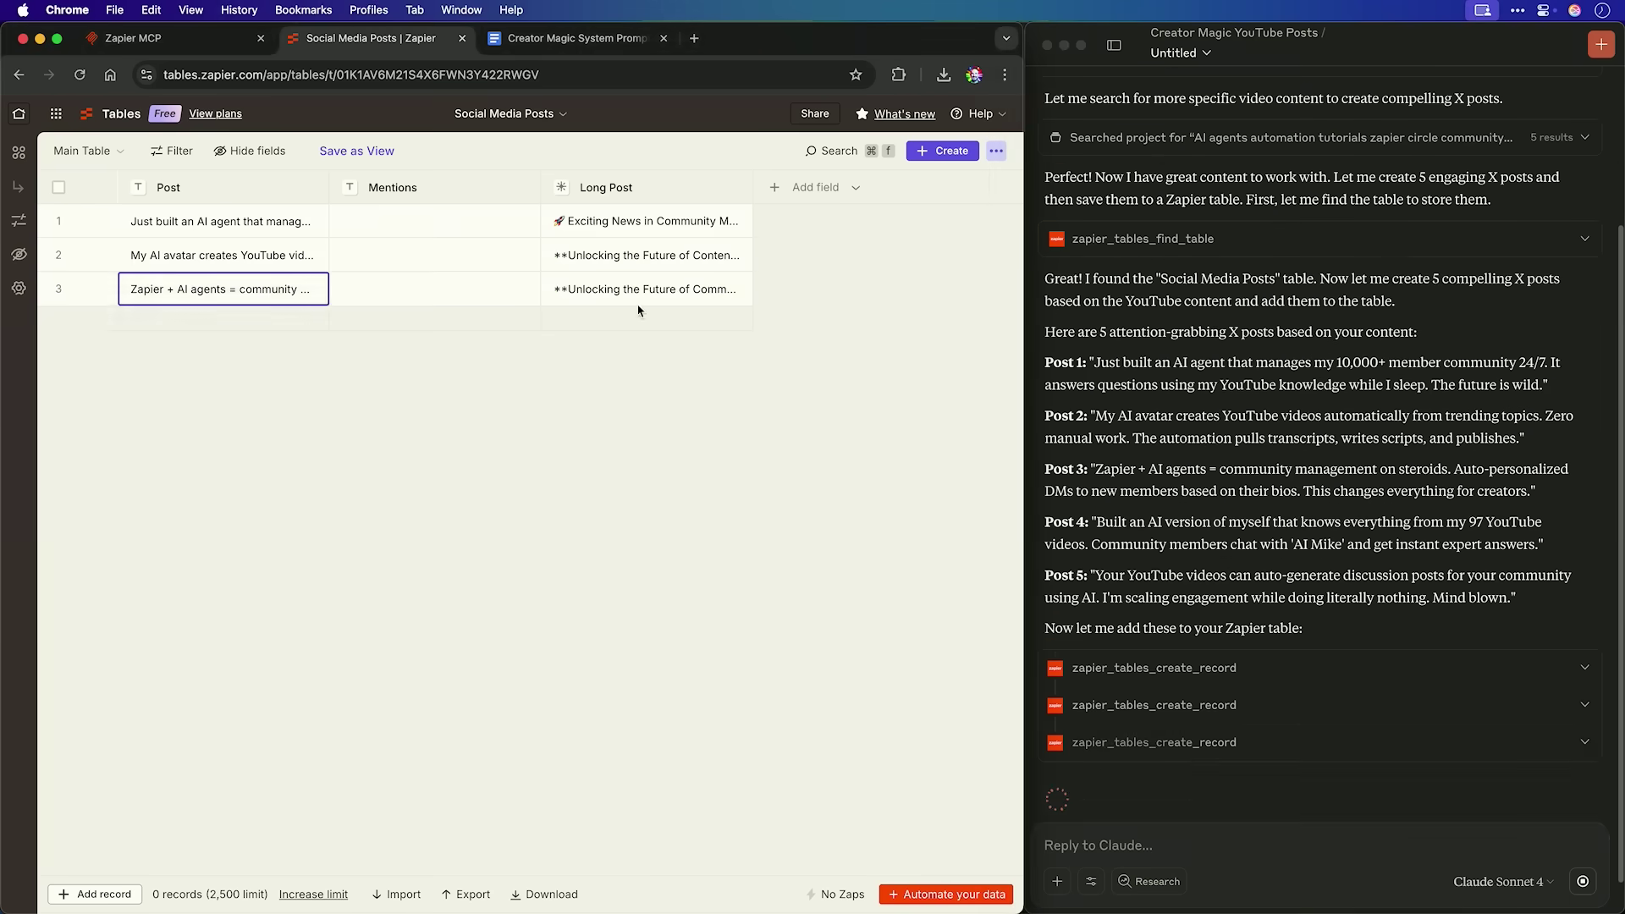
Open one of the generated long posts in the Zapier table to read it in full
{"action": "left_click", "coordinate": [643, 288]}
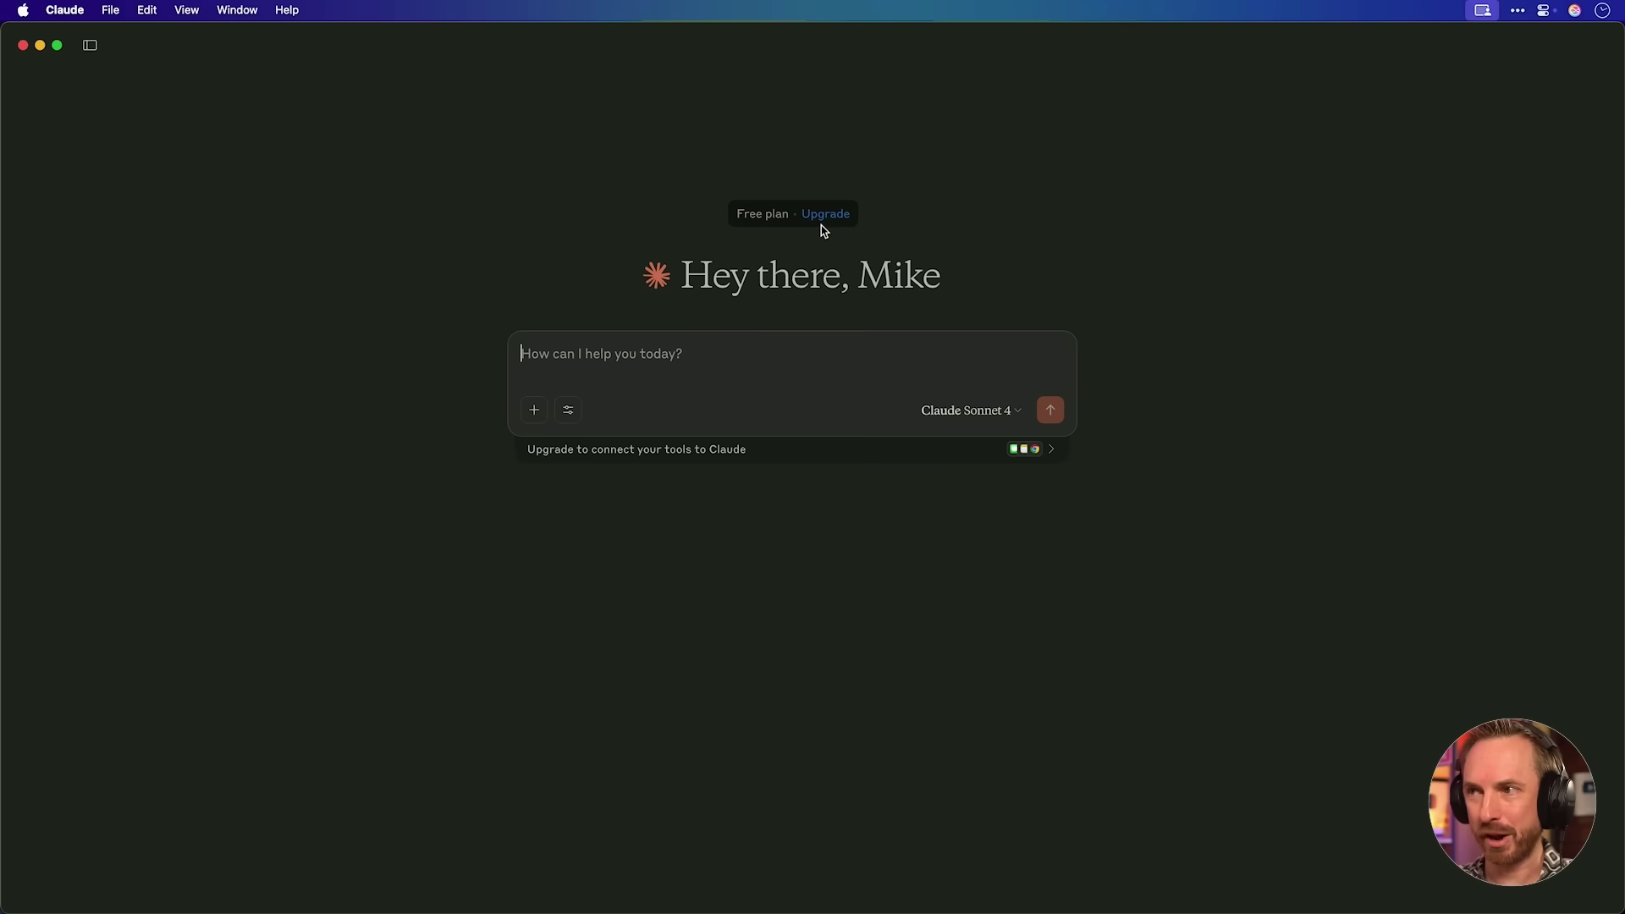
View the paid Claude plans that unlock tool connections
{"action": "left_click", "coordinate": [824, 218]}
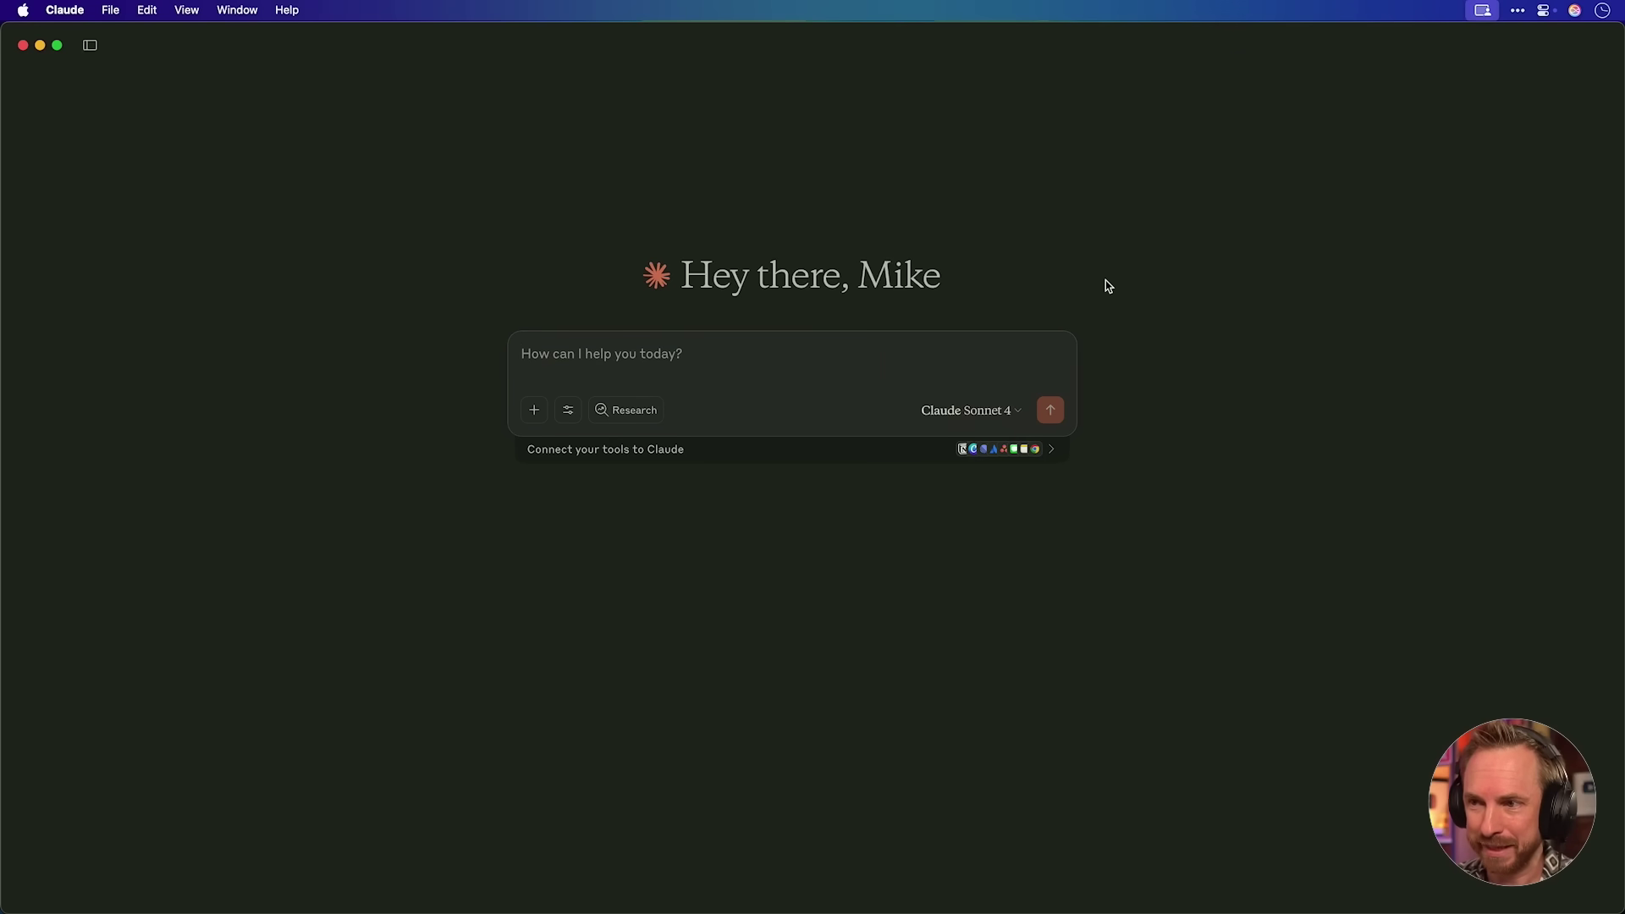
Find Zapier in the Connectors list and begin installing it
{"action": "left_click", "coordinate": [675, 449]}
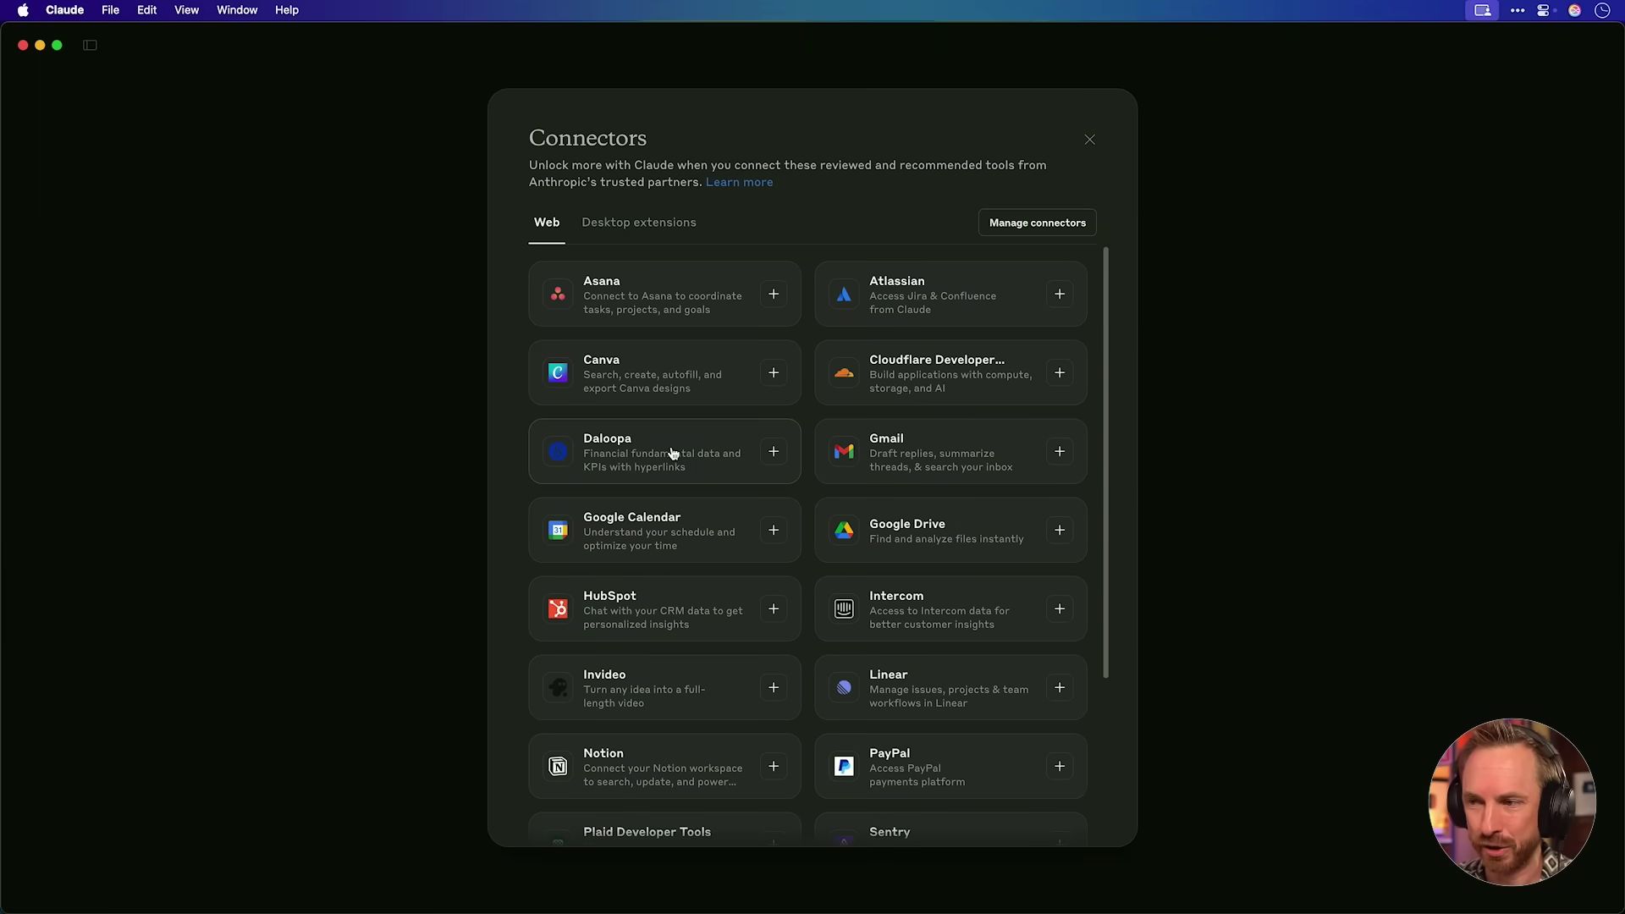
{"action": "scroll", "coordinate": [673, 453], "scroll_direction": "down", "scroll_amount": 5}
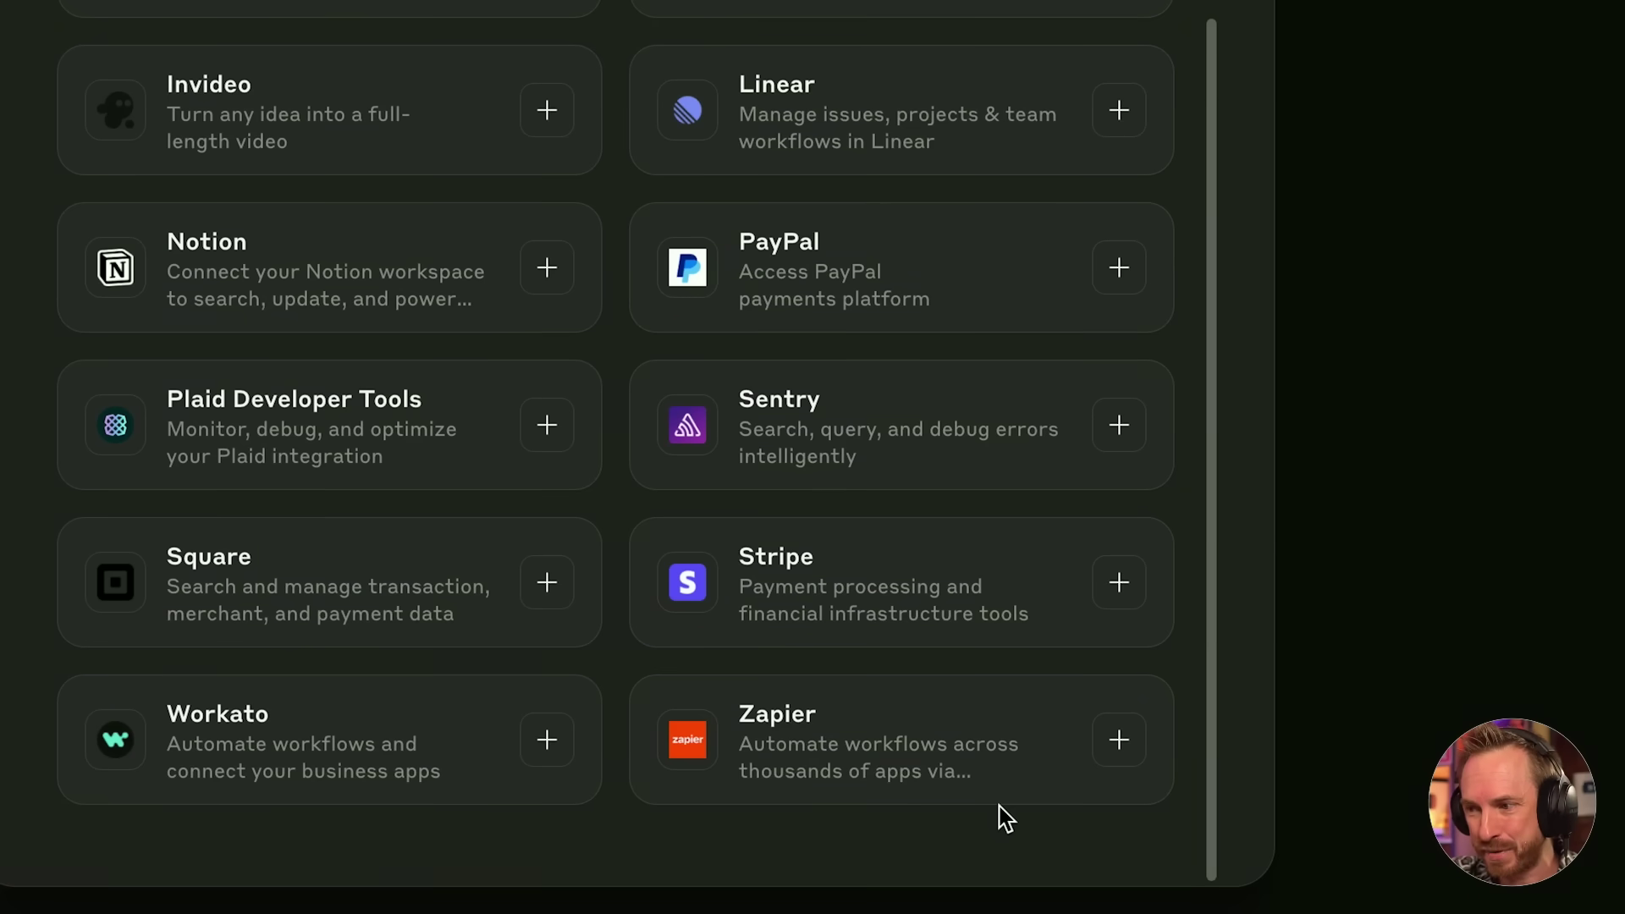
{"action": "left_click", "coordinate": [1114, 754]}
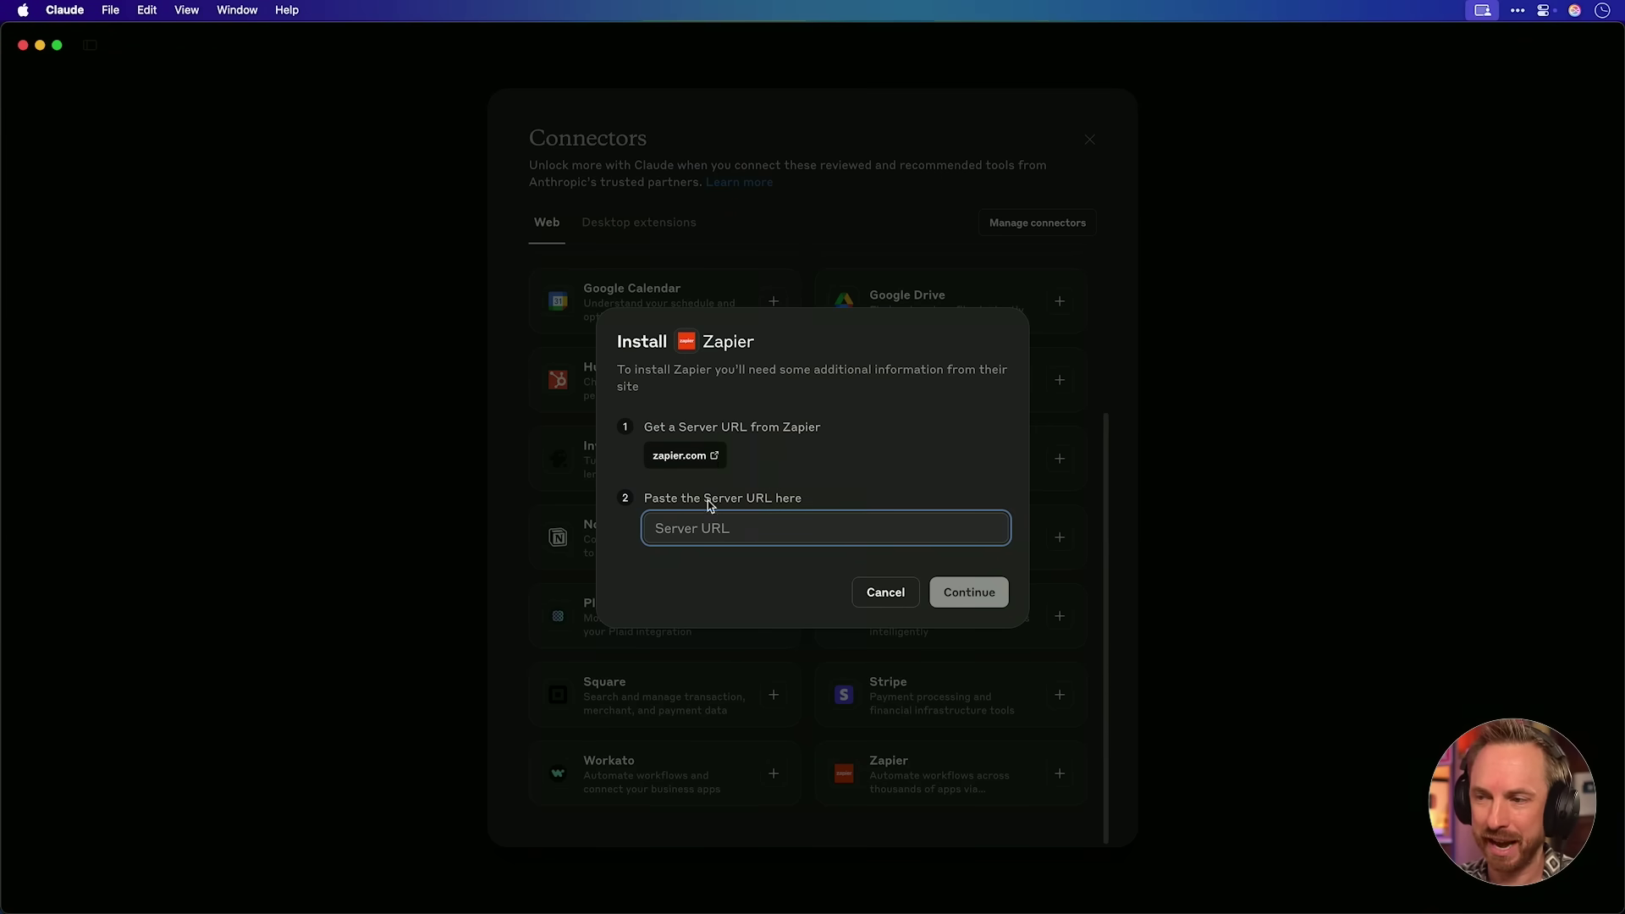
Create the Claude MCP server on zapier.com, submit its URL in Claude, and allow account access
{"action": "left_click", "coordinate": [685, 458]}
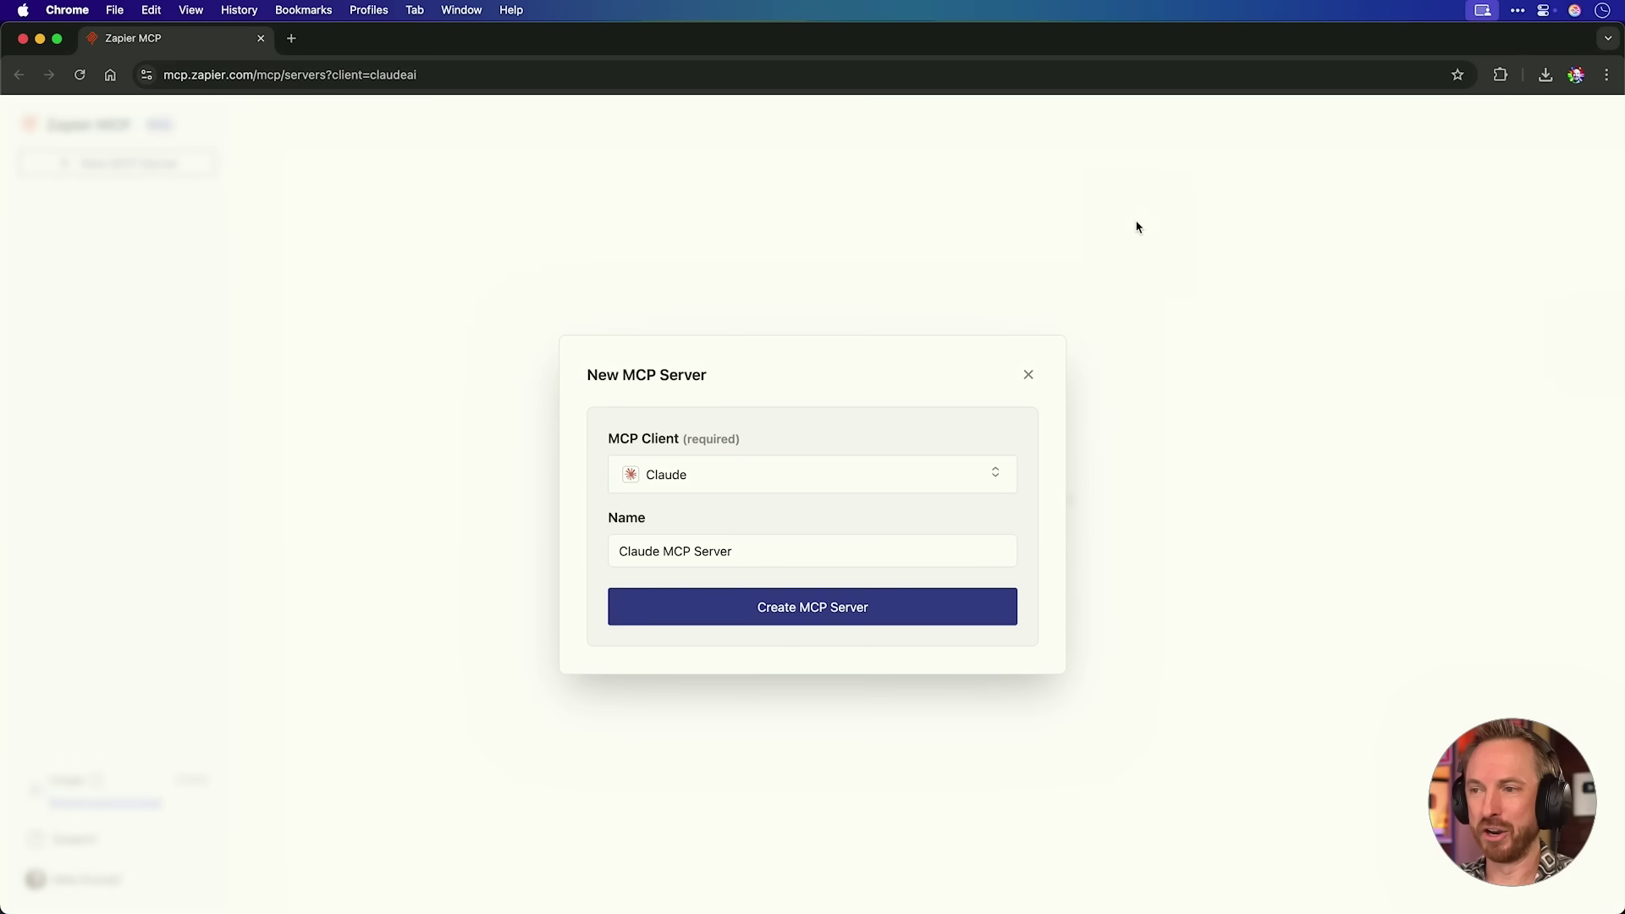
{"action": "left_click", "coordinate": [730, 623]}
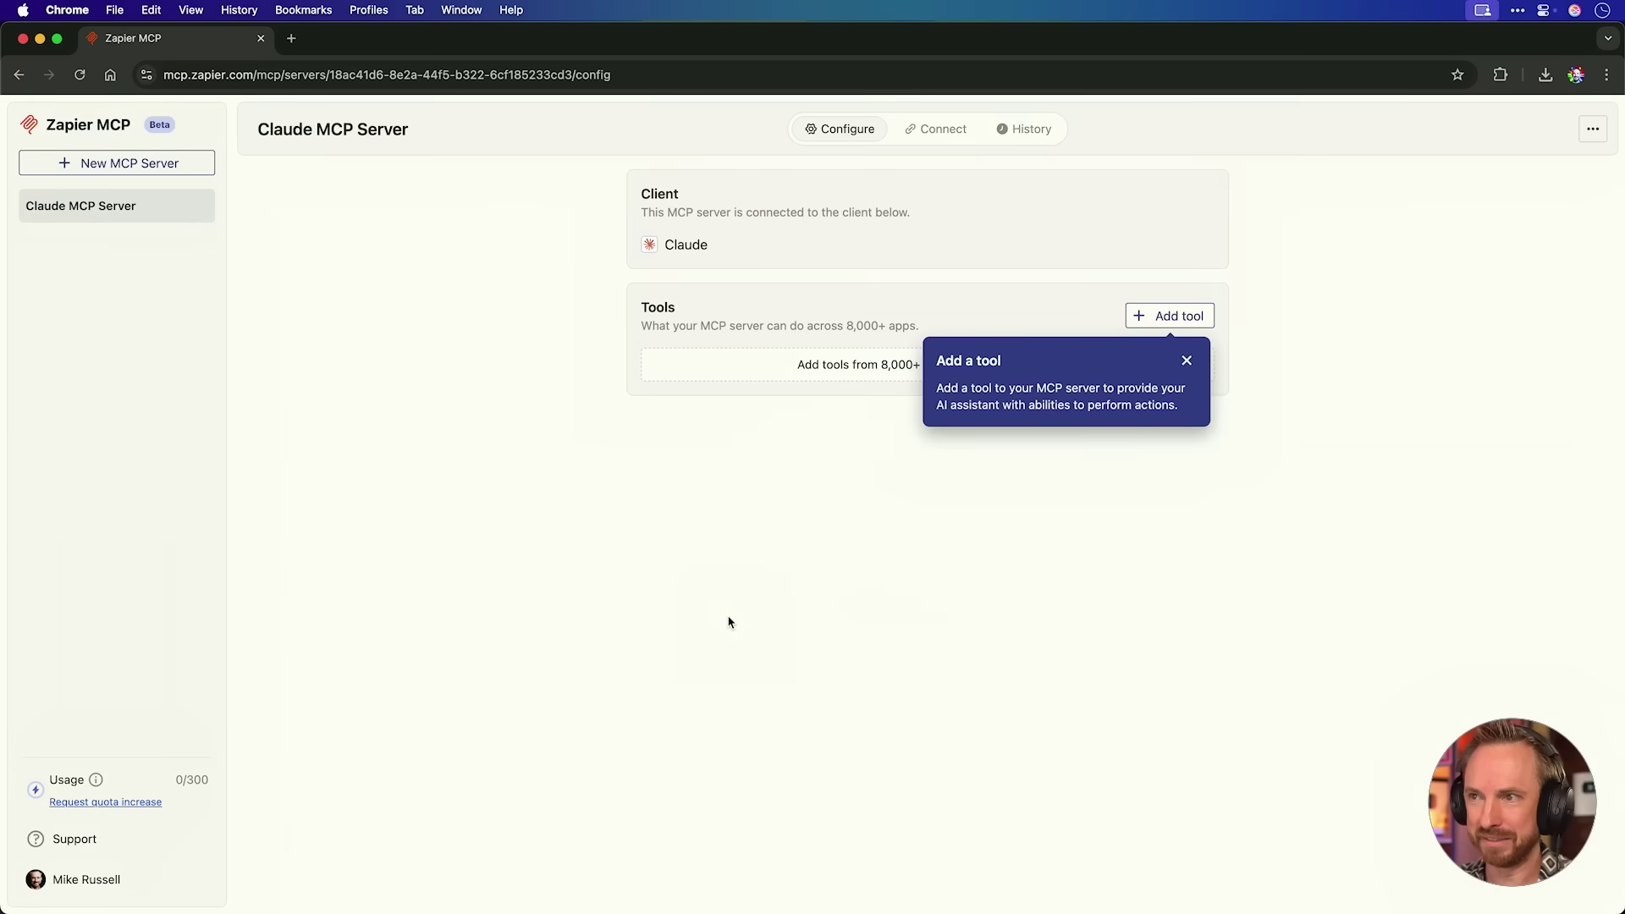
{"action": "left_click", "coordinate": [929, 135]}
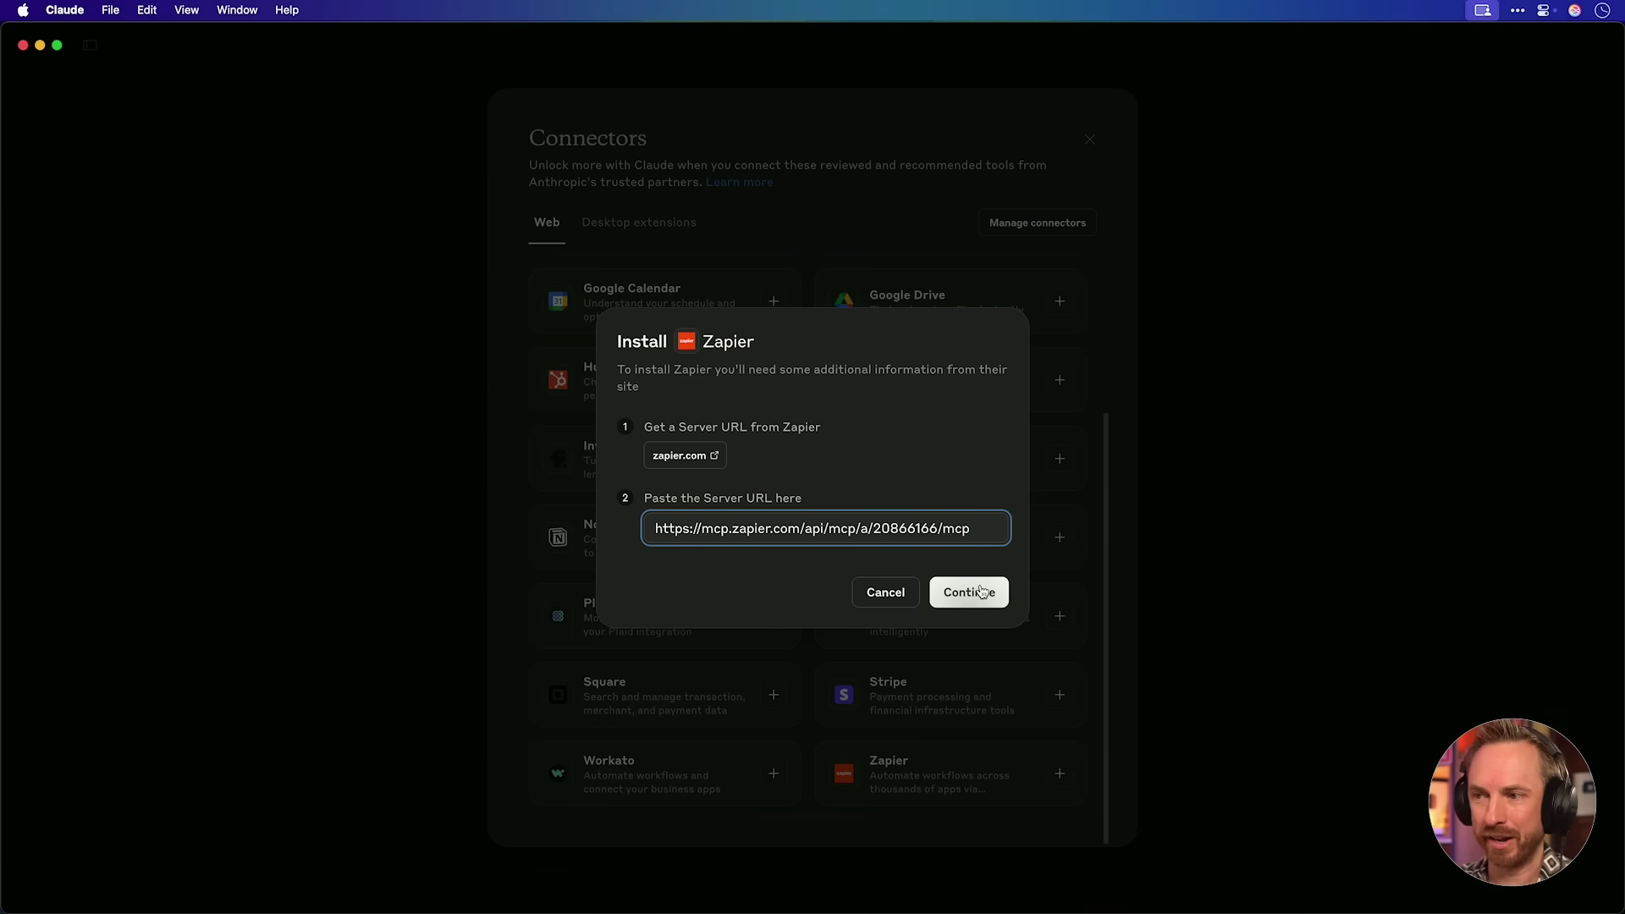
{"action": "left_click", "coordinate": [981, 591]}
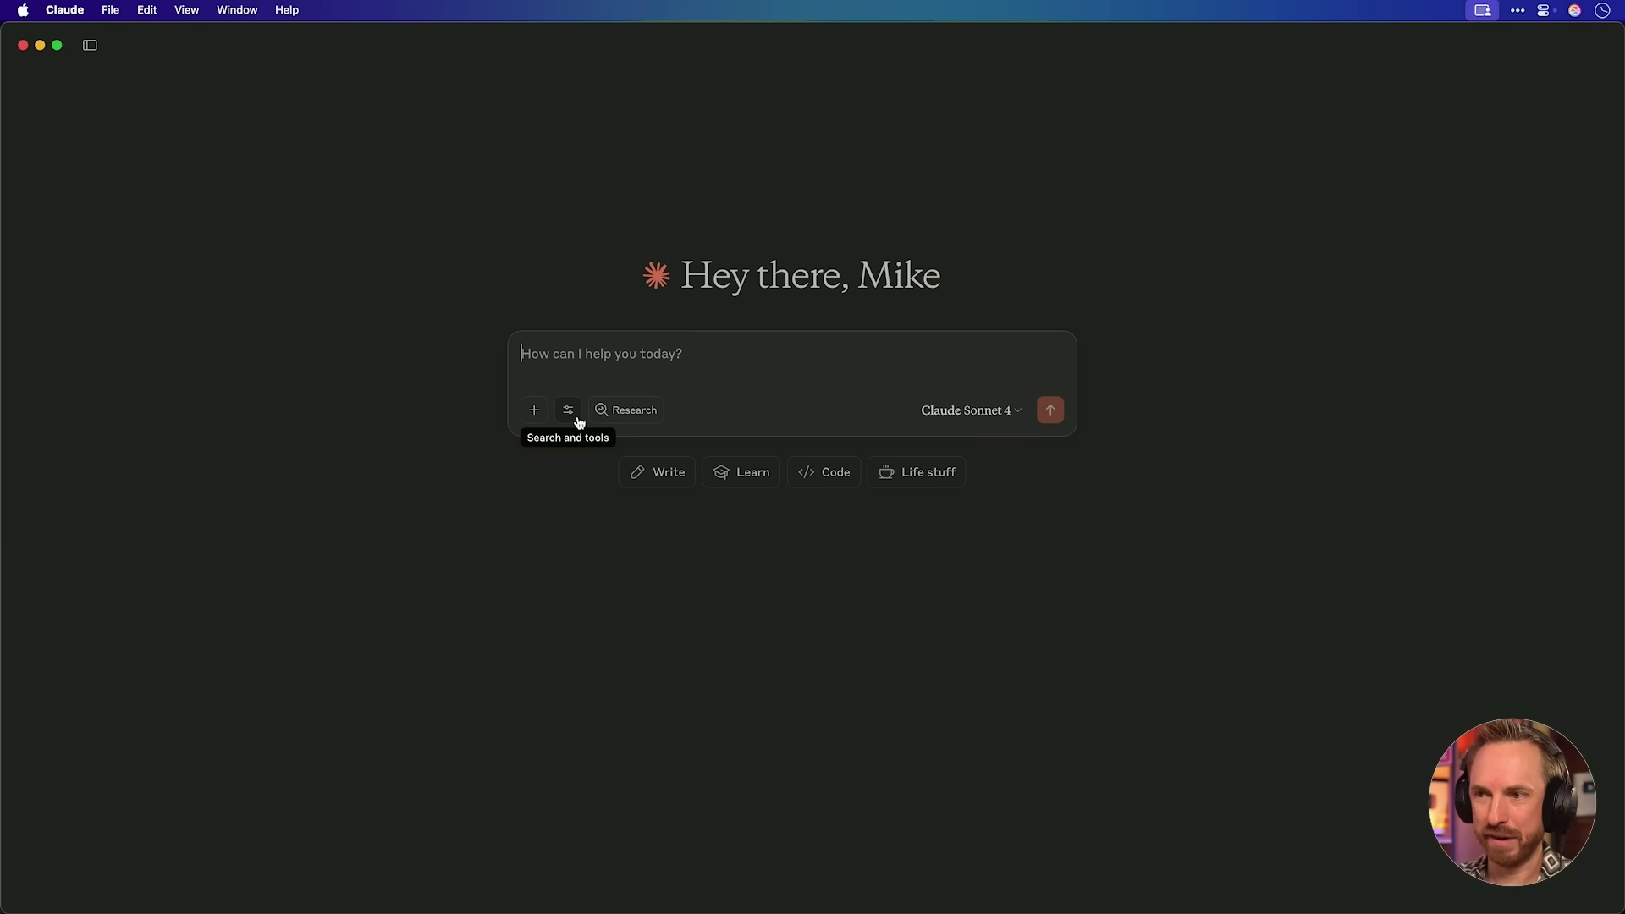
{"action": "left_click", "coordinate": [568, 410]}
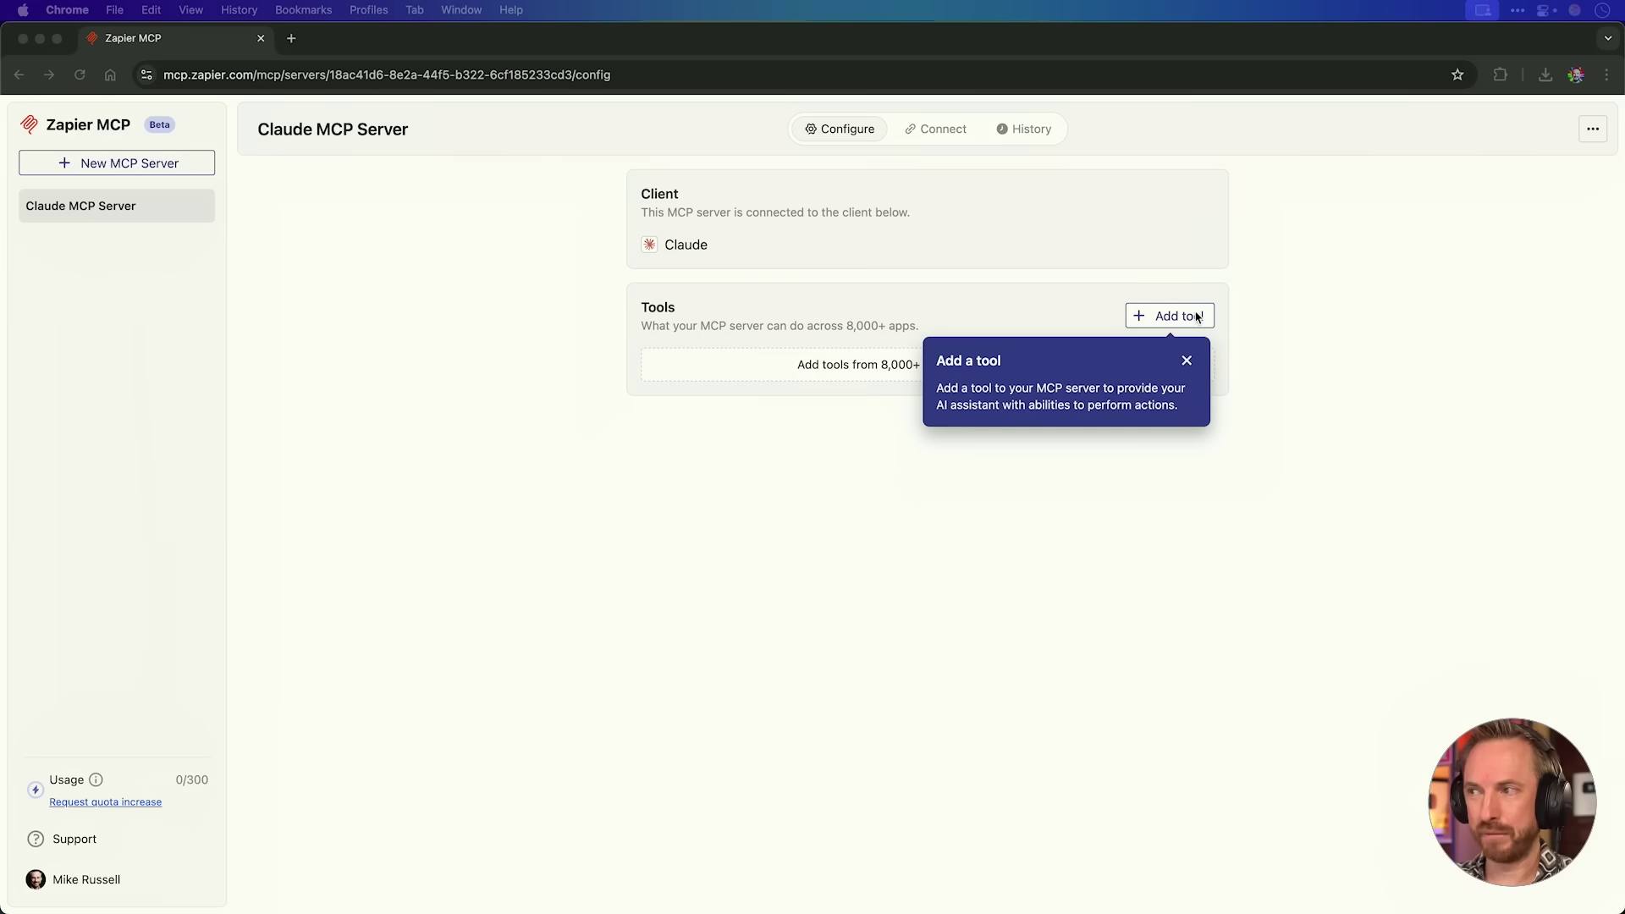
Search for Zapier Tables and add all its tools to the Claude MCP server
{"action": "left_click", "coordinate": [1185, 318]}
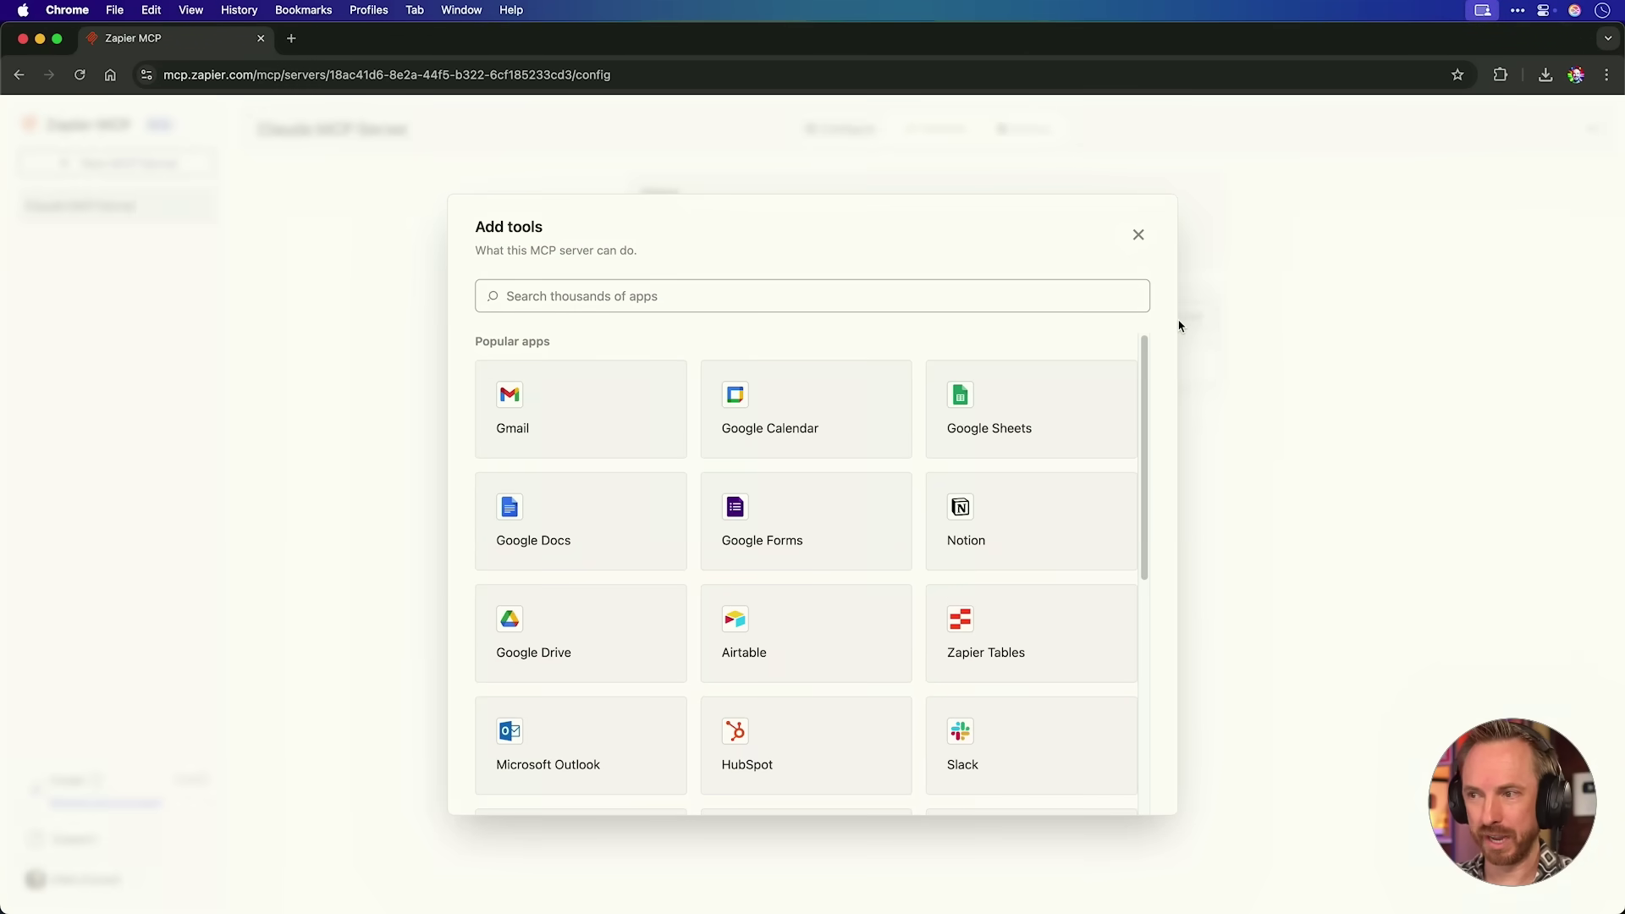
{"action": "scroll", "coordinate": [1039, 409], "scroll_direction": "down", "scroll_amount": 5}
{"action": "scroll", "coordinate": [1040, 410], "scroll_direction": "up", "scroll_amount": 5}
{"action": "type", "text": "tab"}
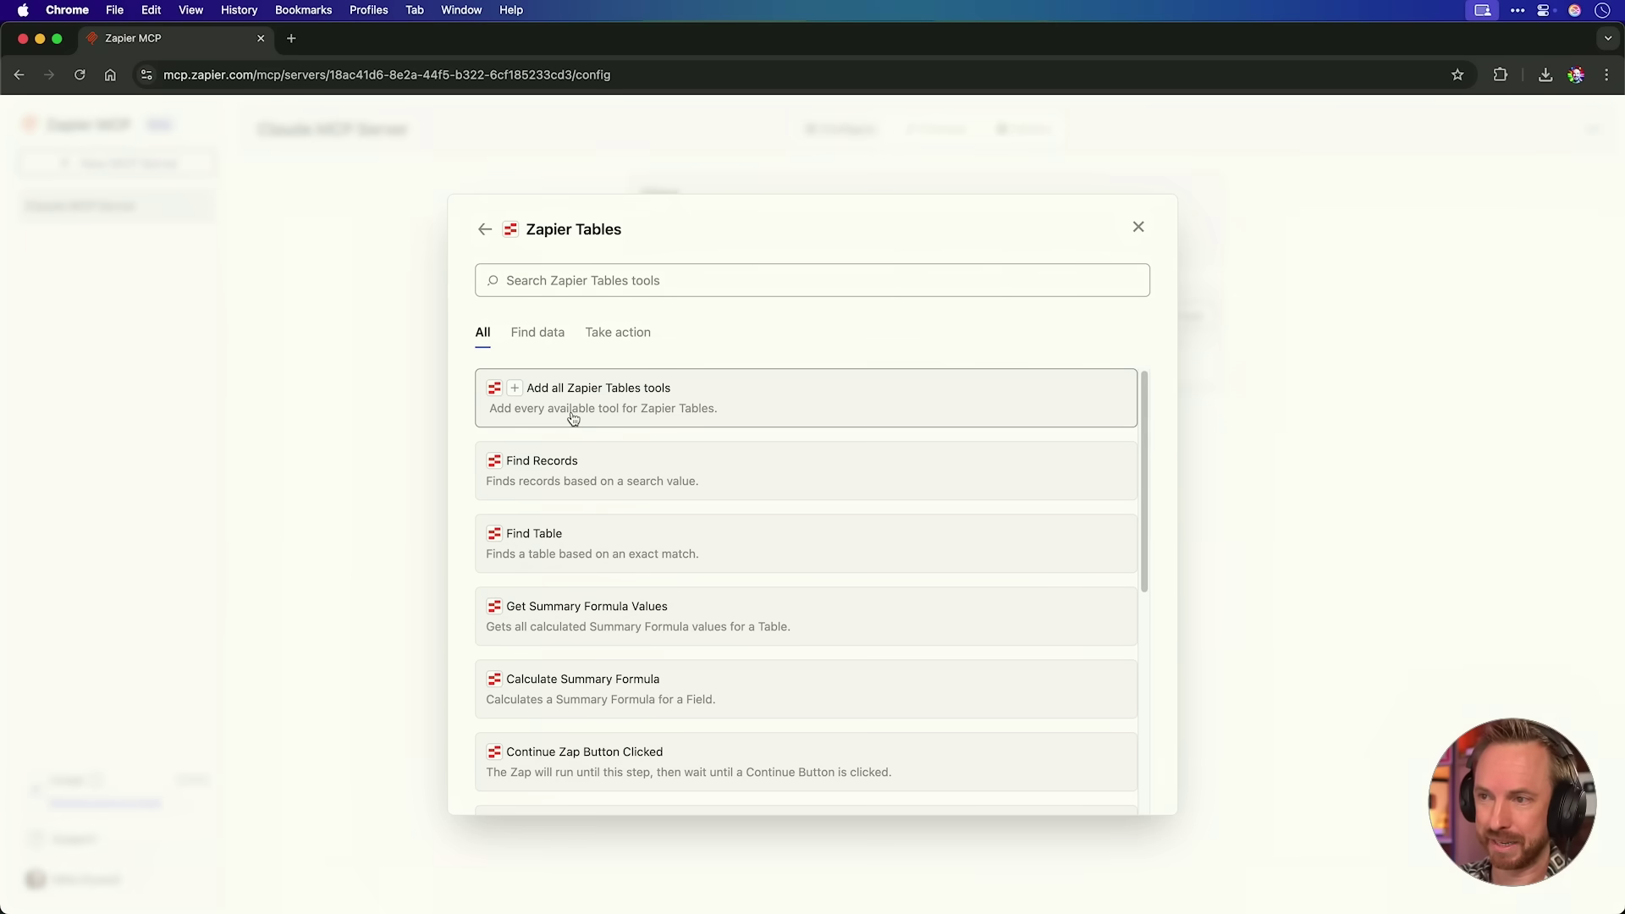
{"action": "left_click", "coordinate": [573, 418]}
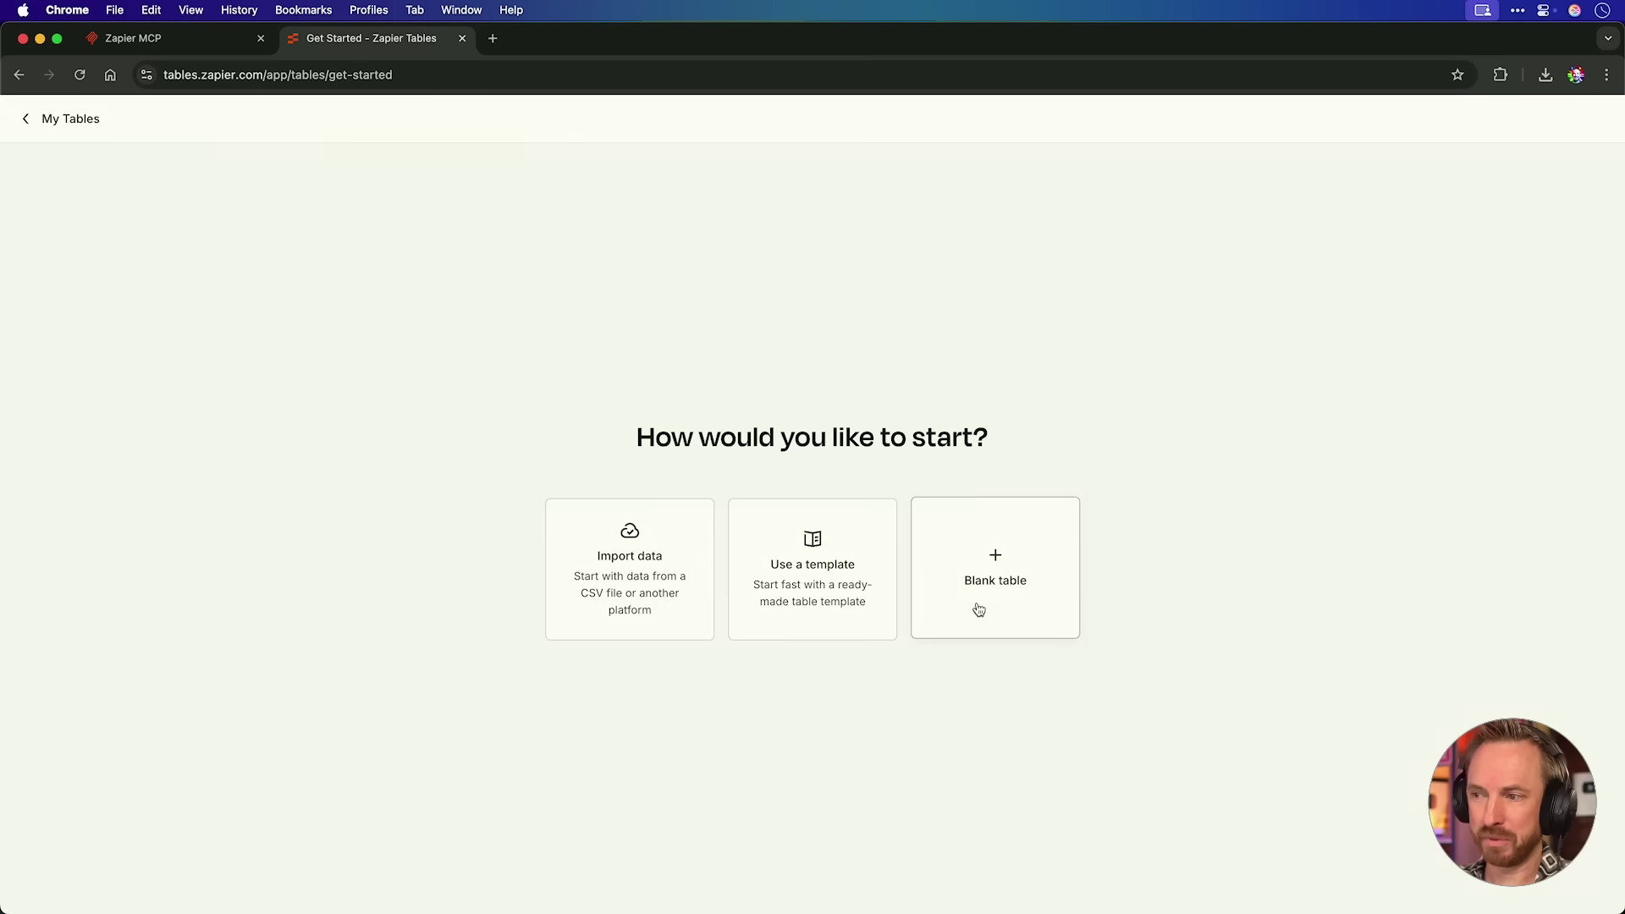
Create a blank table named Social Media Posts with a short description
{"action": "left_click", "coordinate": [978, 608]}
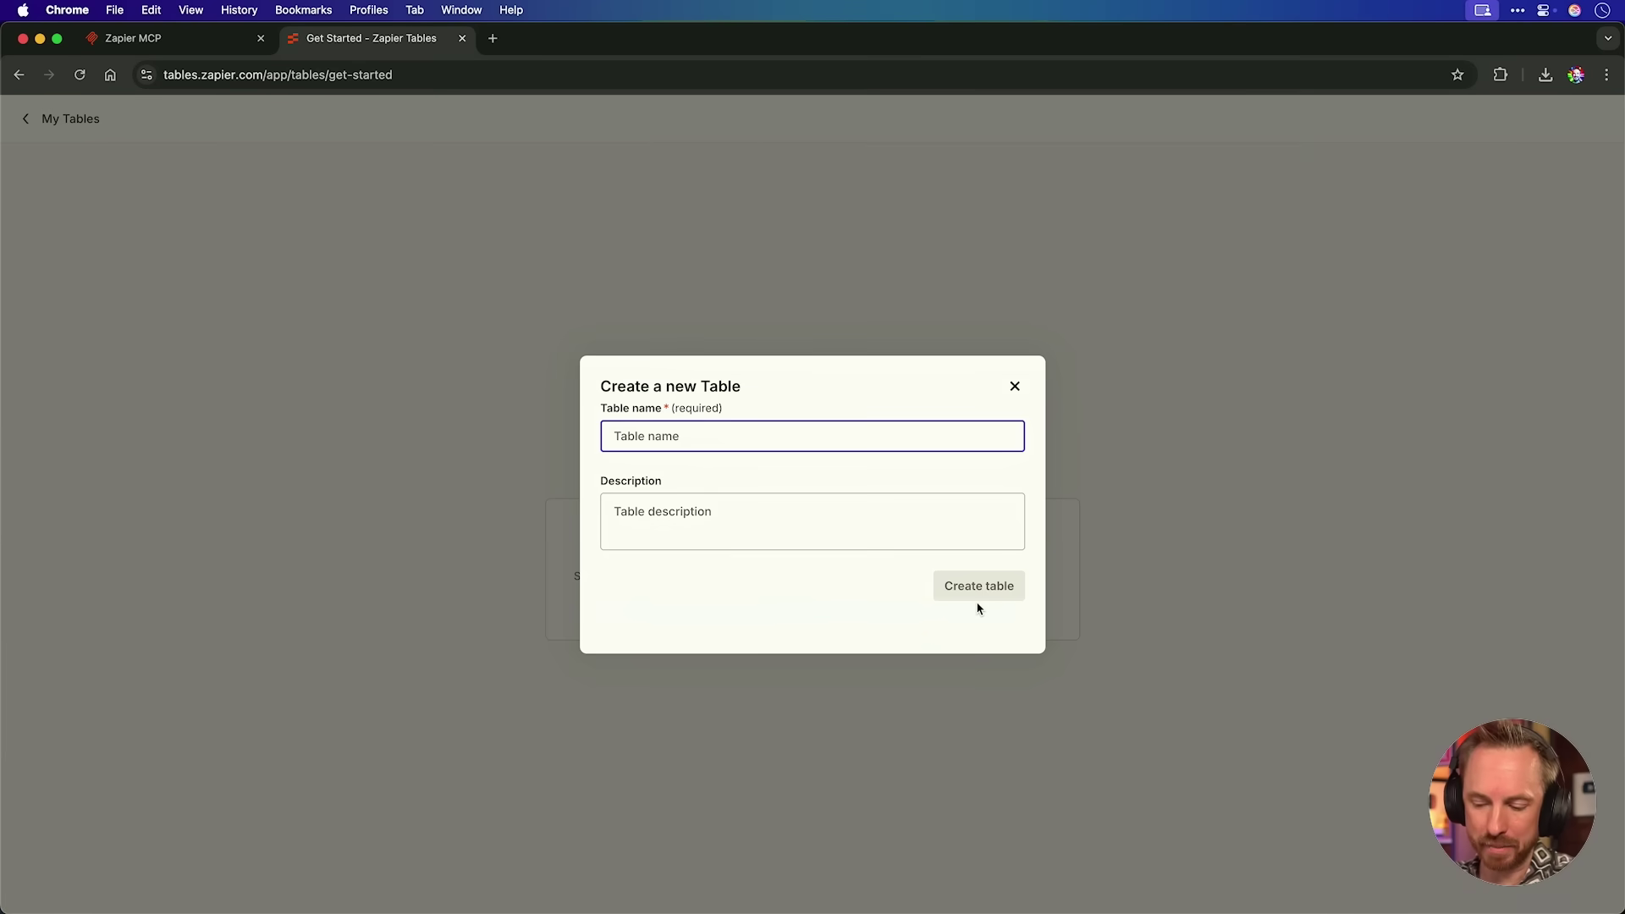
{"action": "type", "text": "Social Media Posts"}
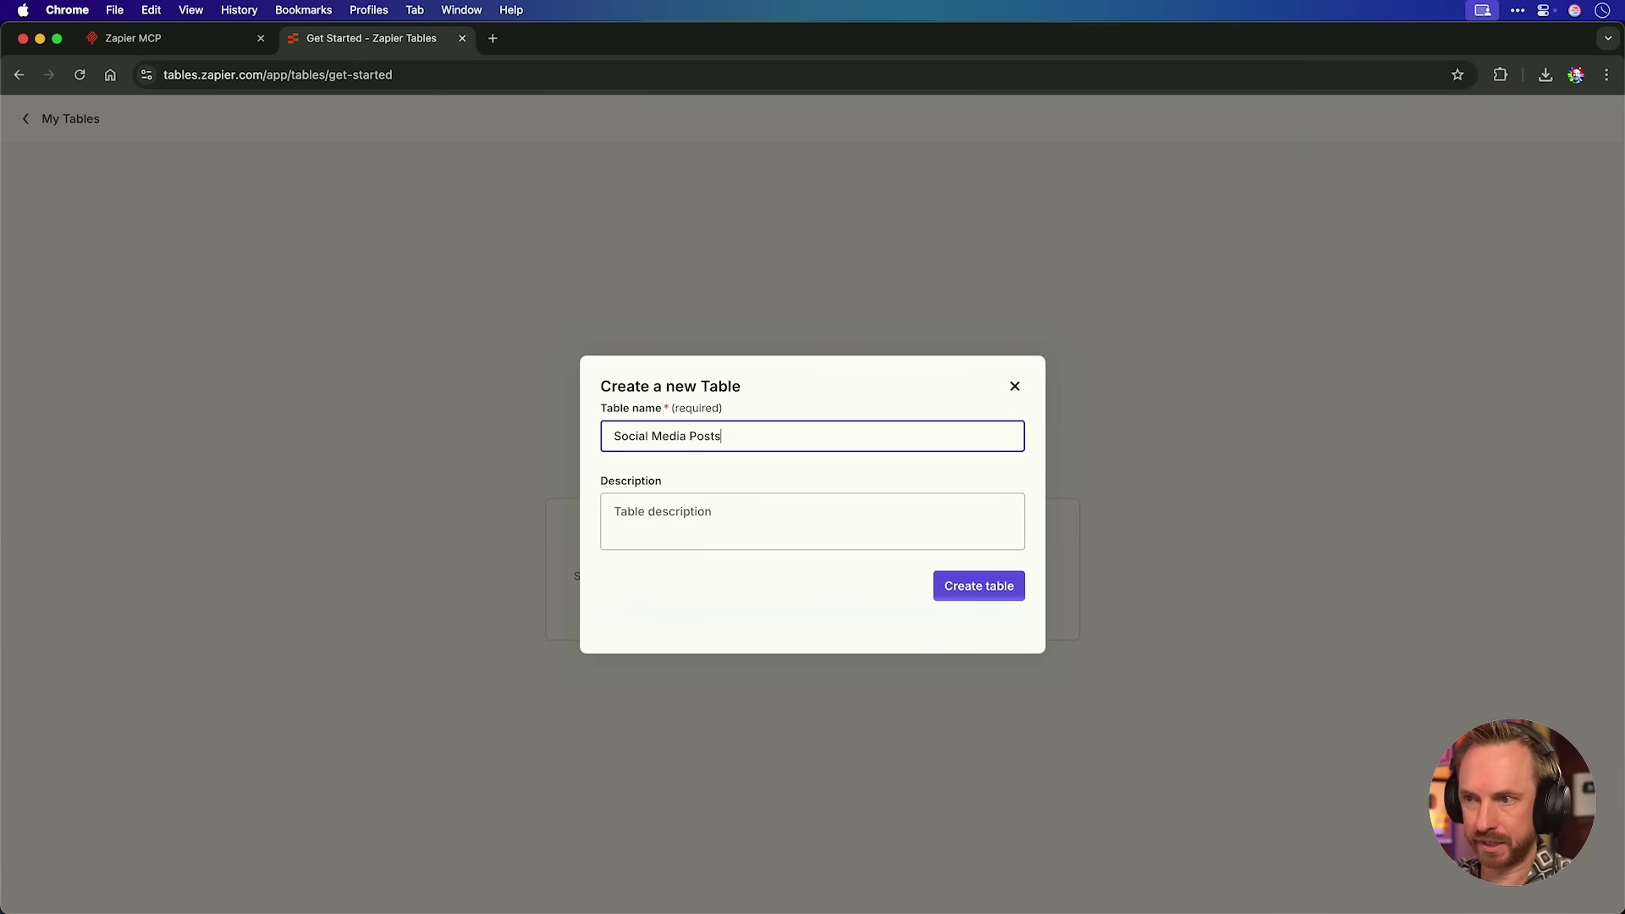
{"action": "key", "text": "Tab"}
{"action": "type", "text": "C"}
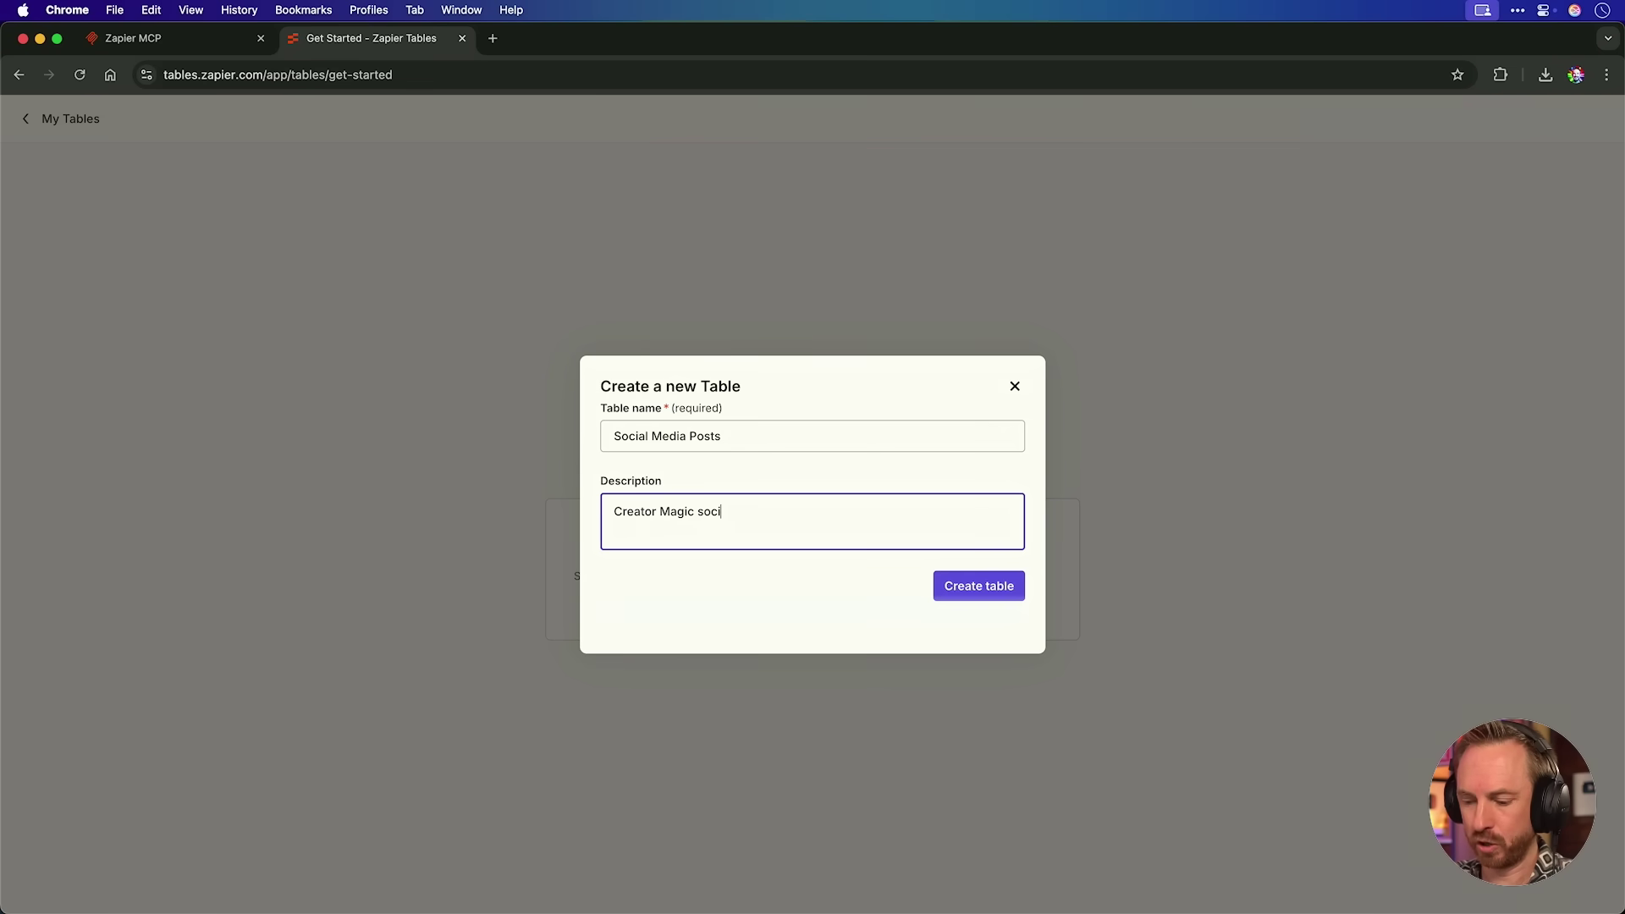
{"action": "key", "text": "Return"}
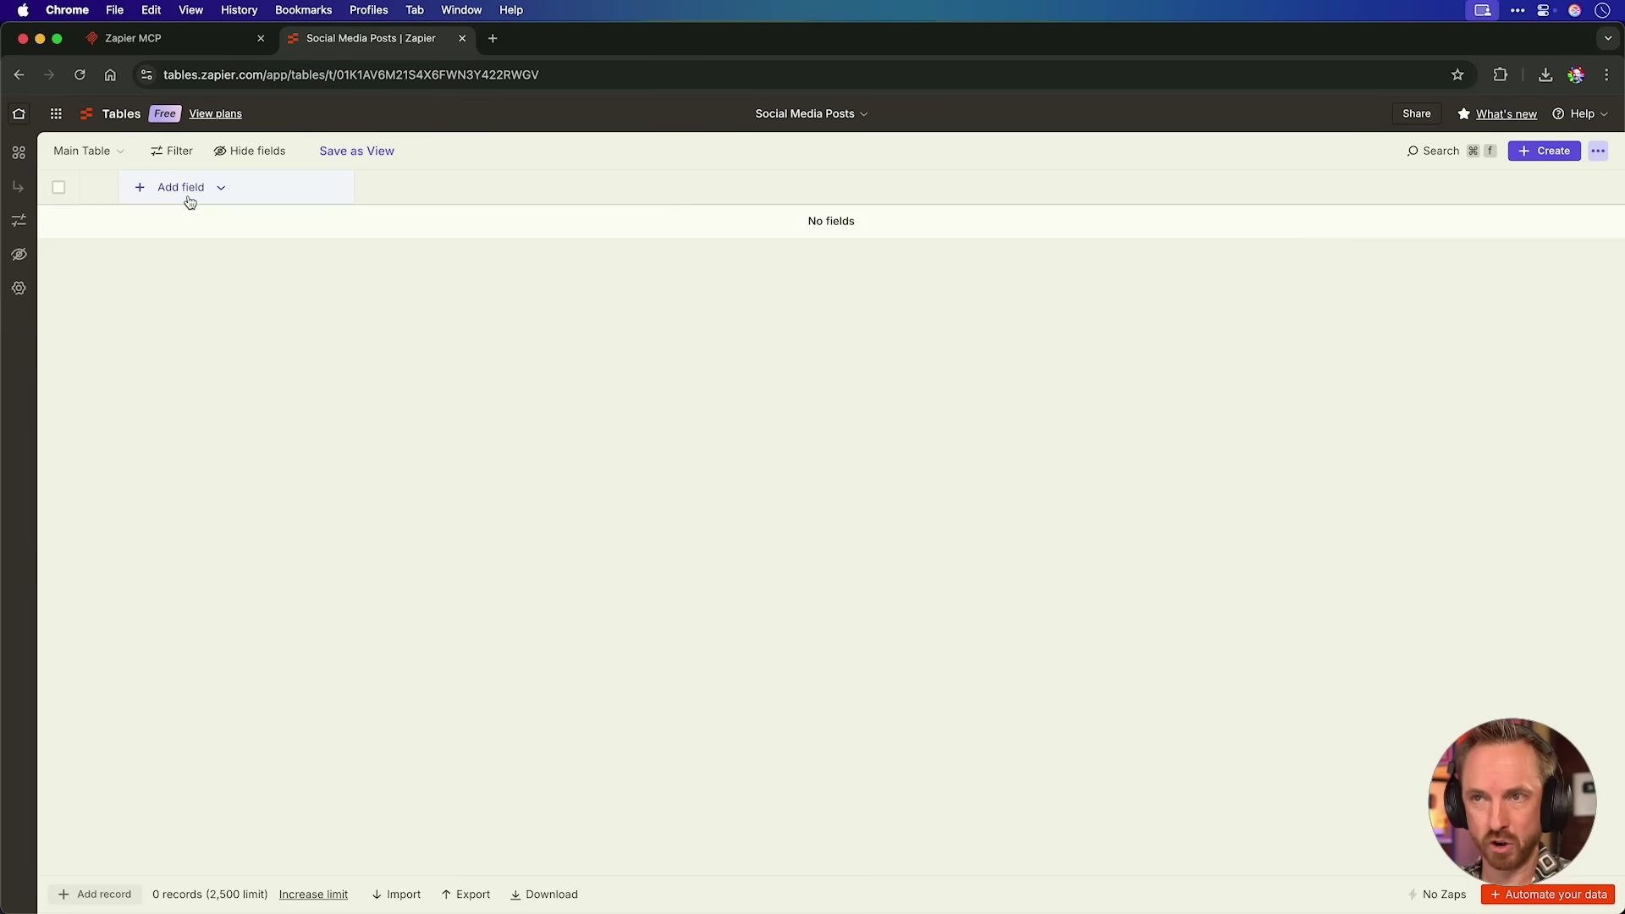
Add two text fields, Post and Mentions, to the table
{"action": "left_click", "coordinate": [190, 202]}
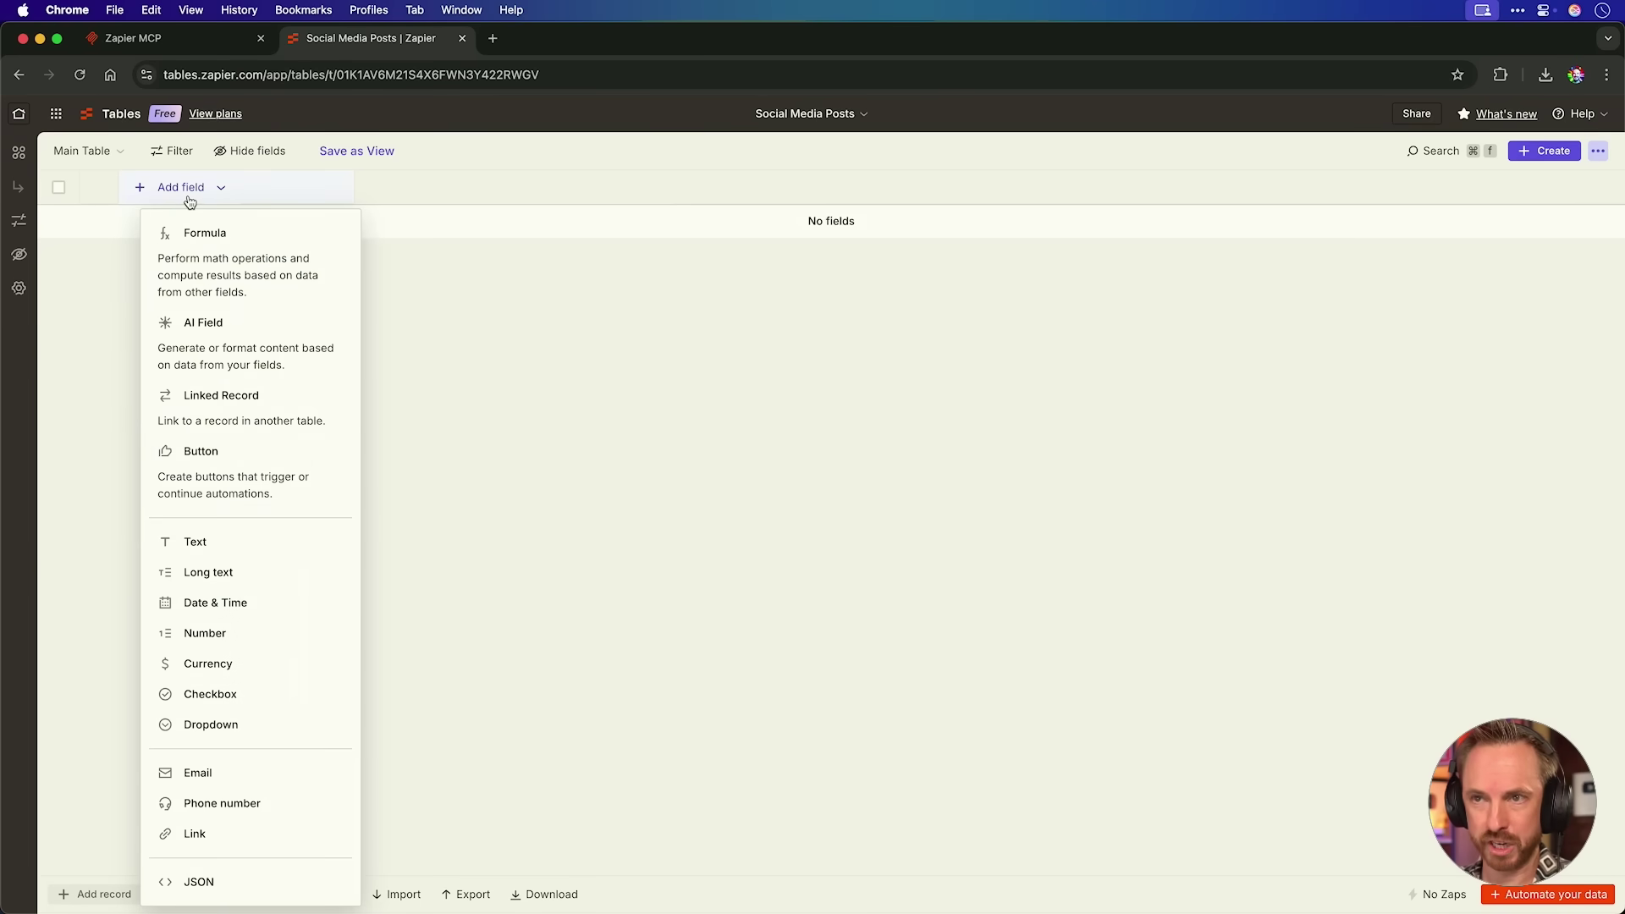
{"action": "left_click", "coordinate": [197, 543]}
{"action": "type", "text": "Post"}
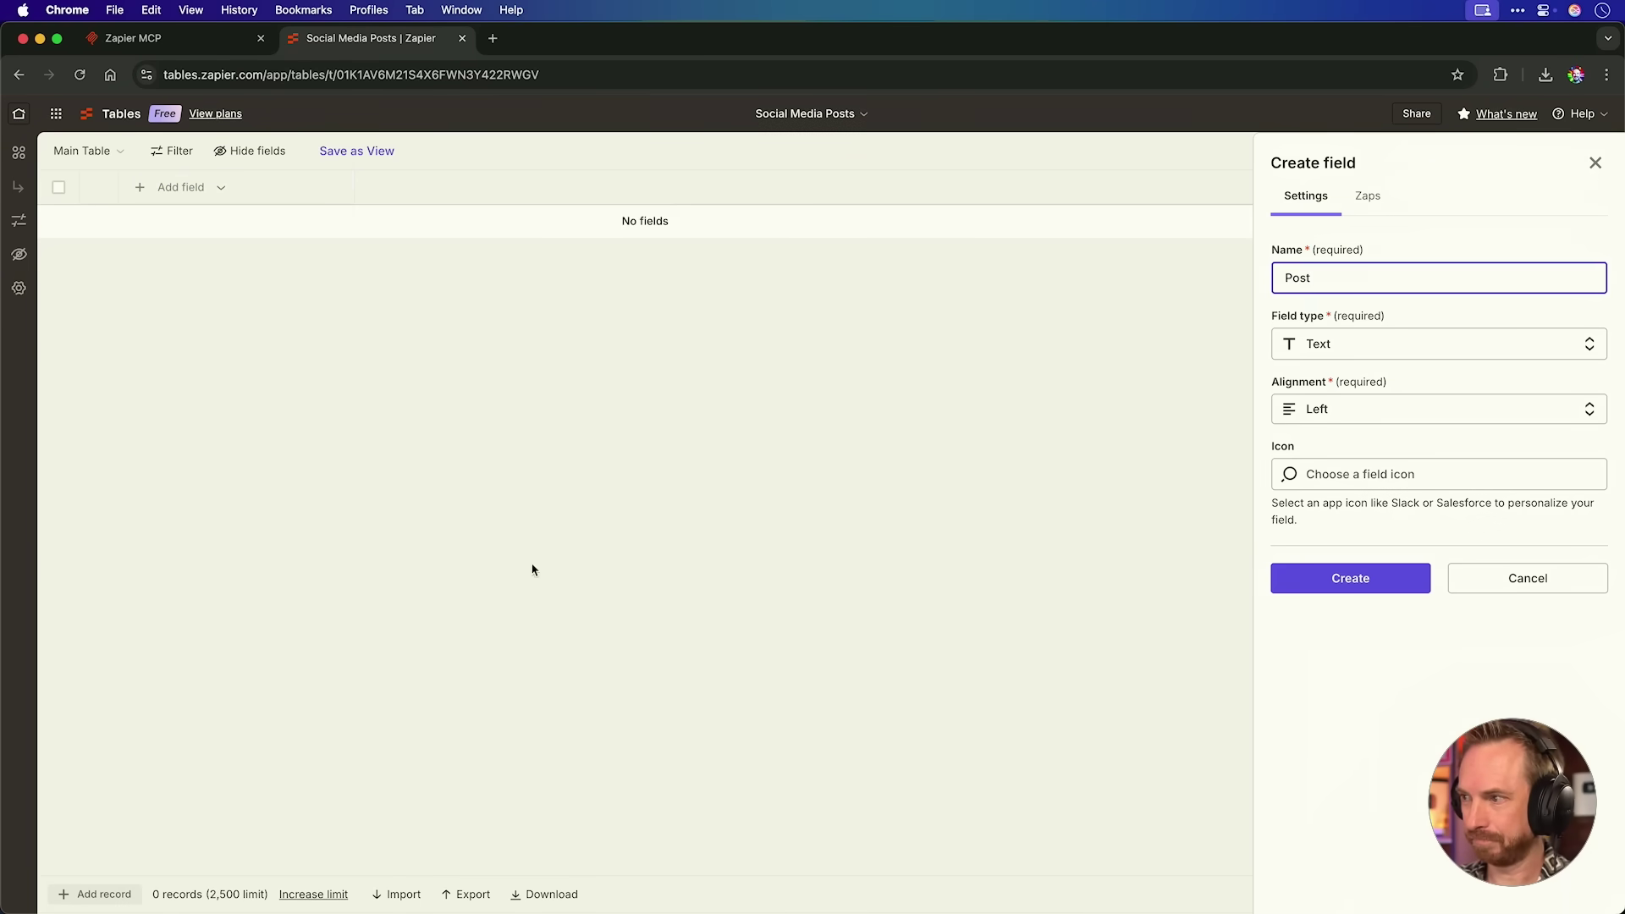
{"action": "key", "text": "Return"}
{"action": "left_click", "coordinate": [417, 188]}
{"action": "left_click", "coordinate": [451, 542]}
{"action": "type", "text": "Ment"}
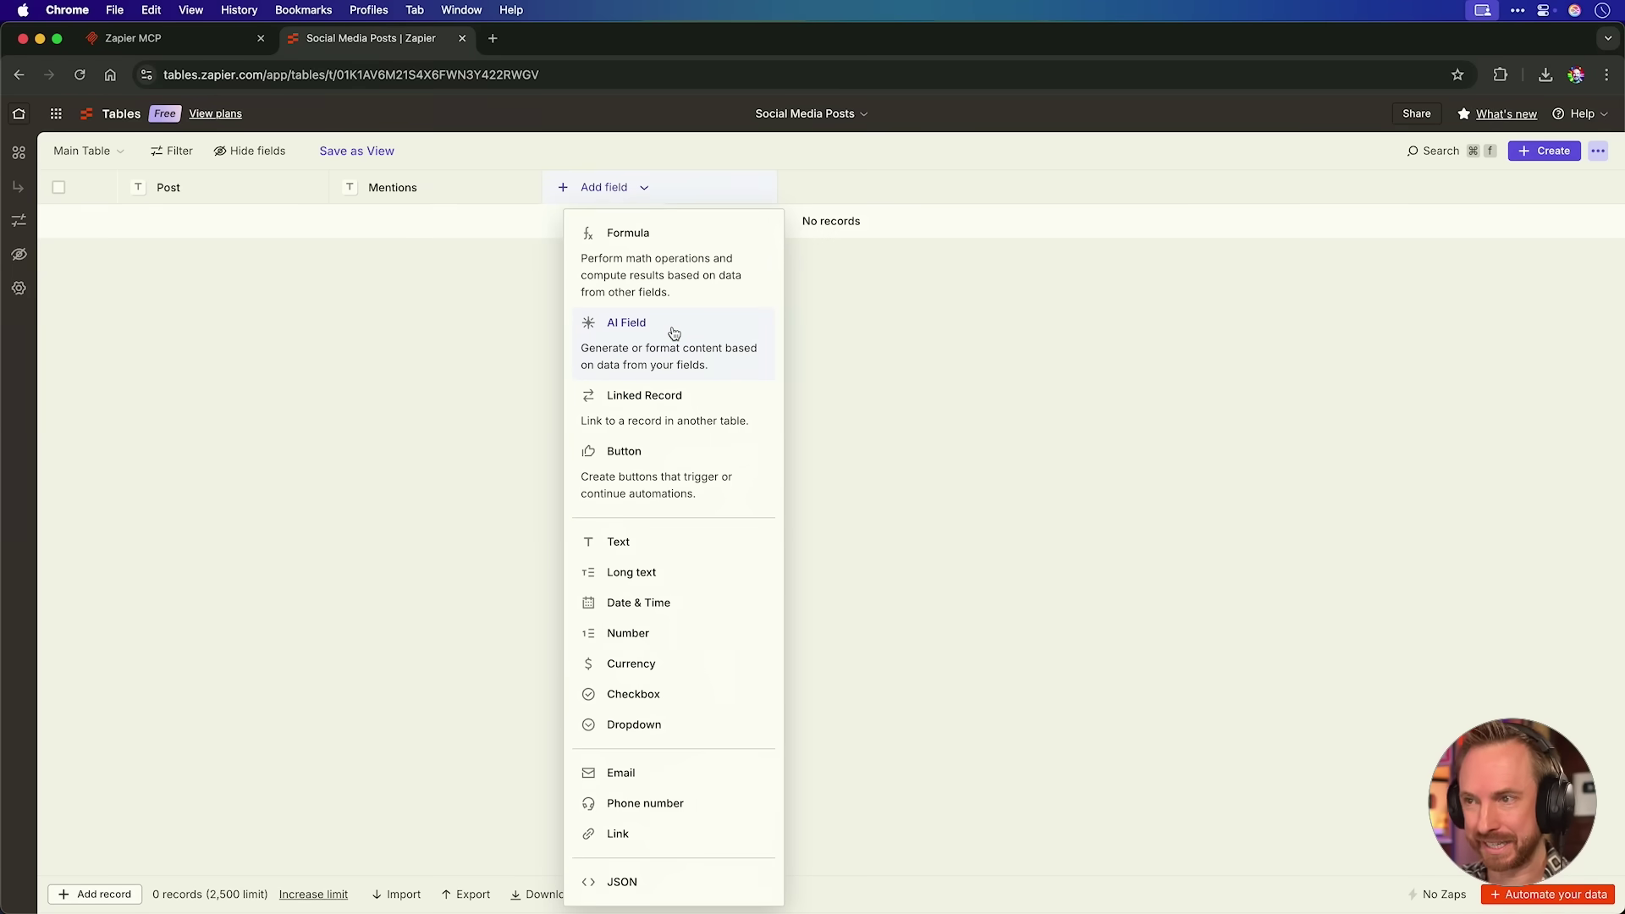
Add a Long Post AI field whose from-scratch prompt inserts Post plus a pasted instruction
{"action": "left_click", "coordinate": [674, 333]}
{"action": "type", "text": "Long Post"}
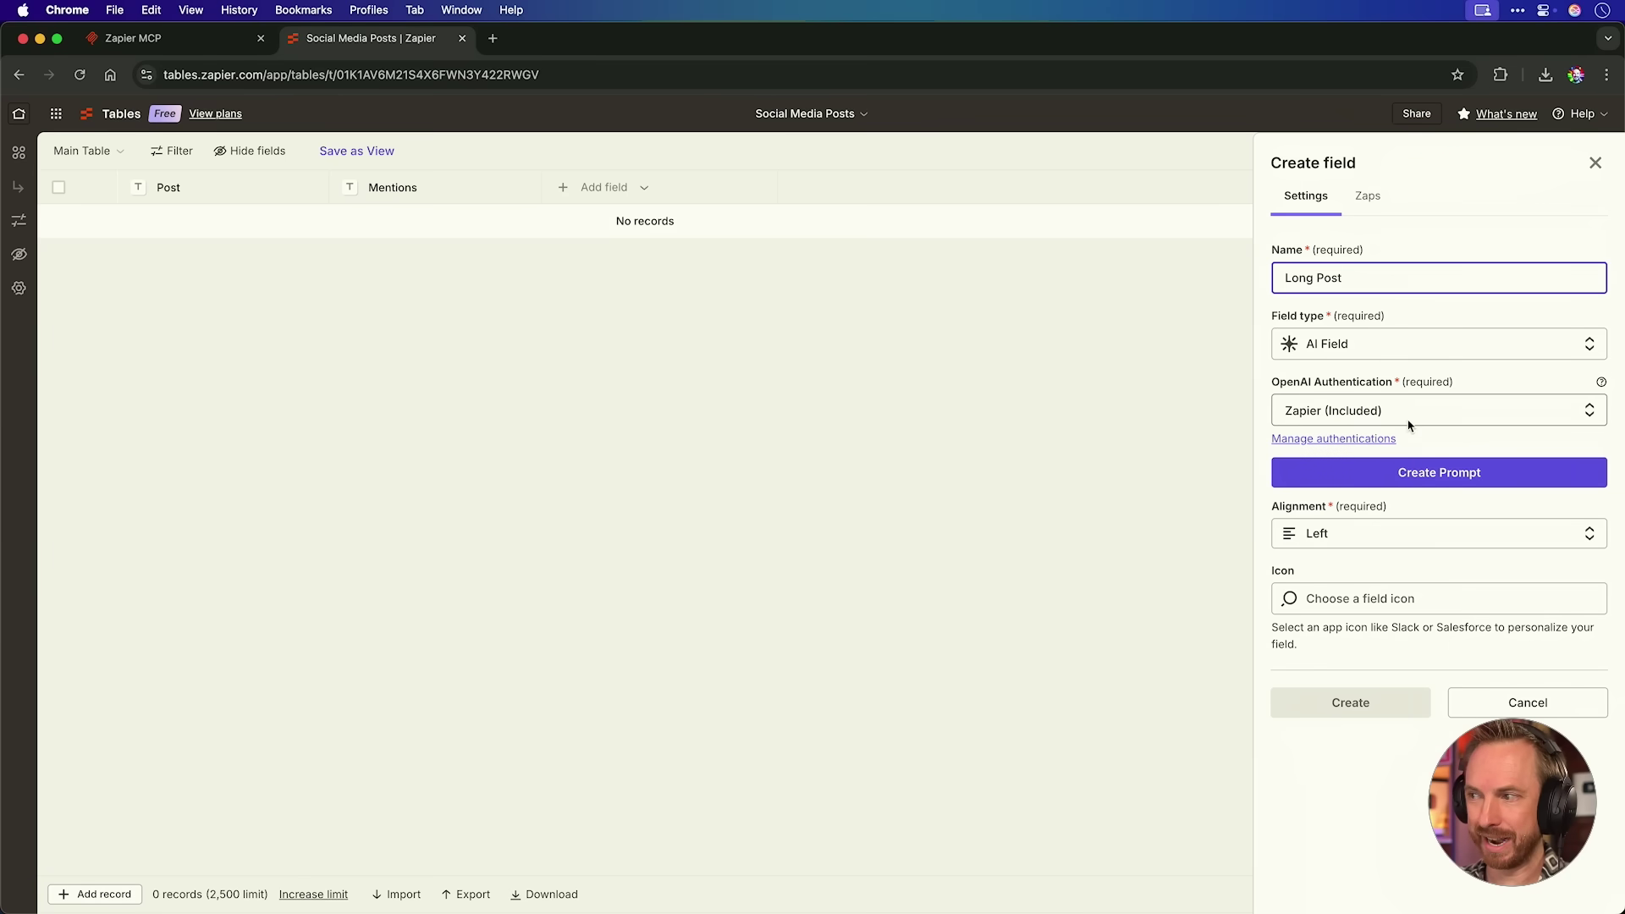
{"action": "left_click", "coordinate": [1510, 475]}
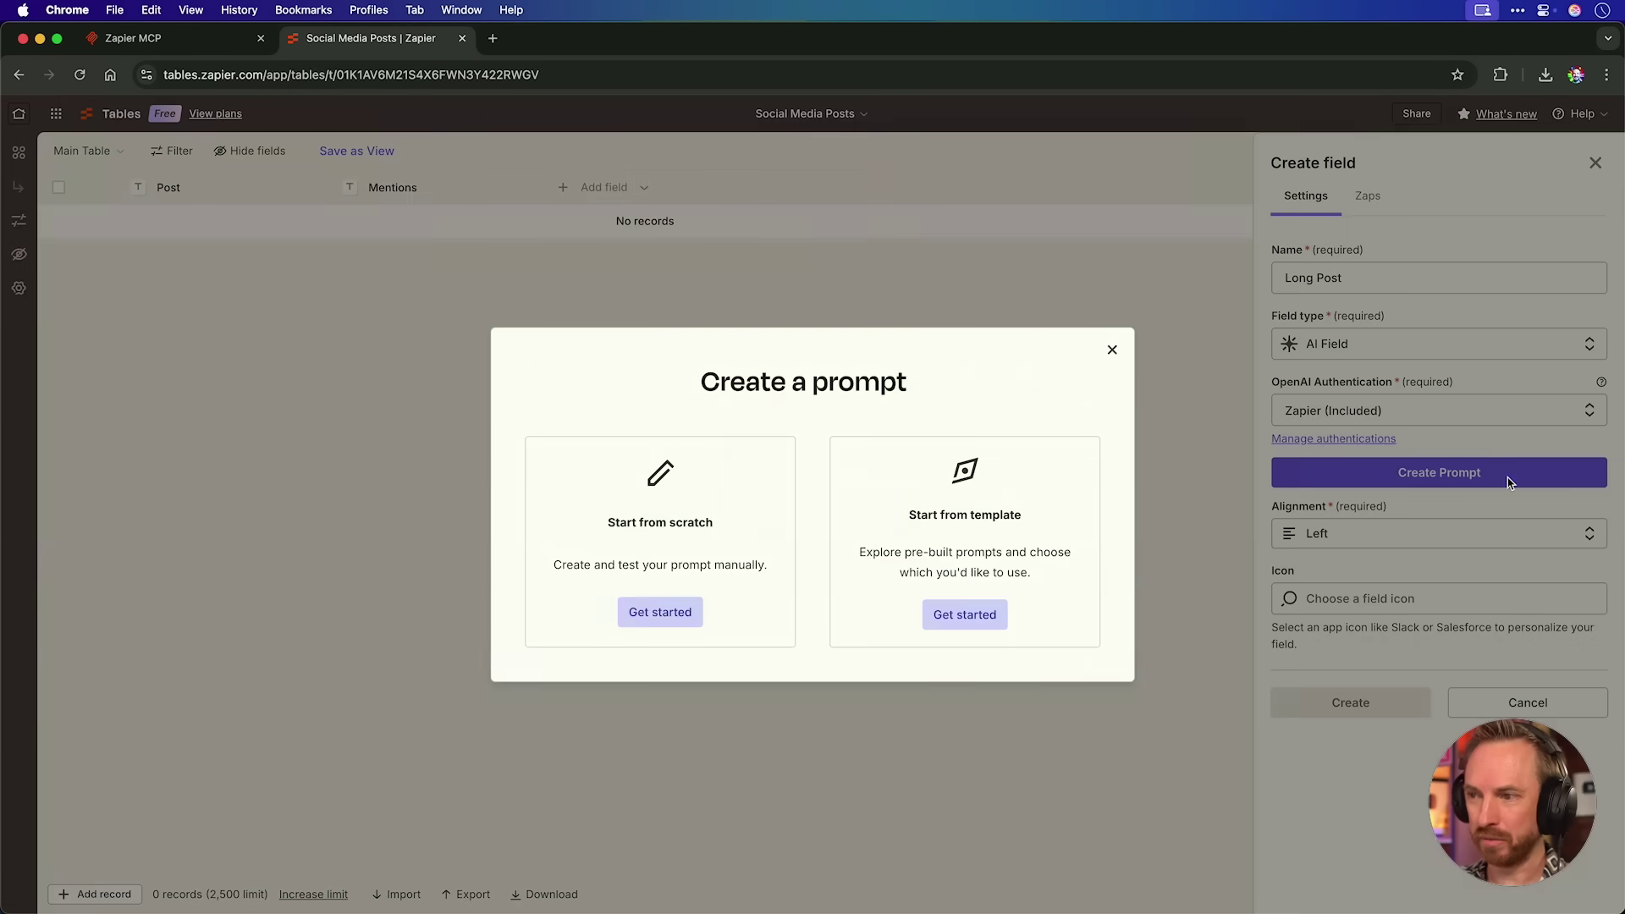
{"action": "left_click", "coordinate": [656, 617]}
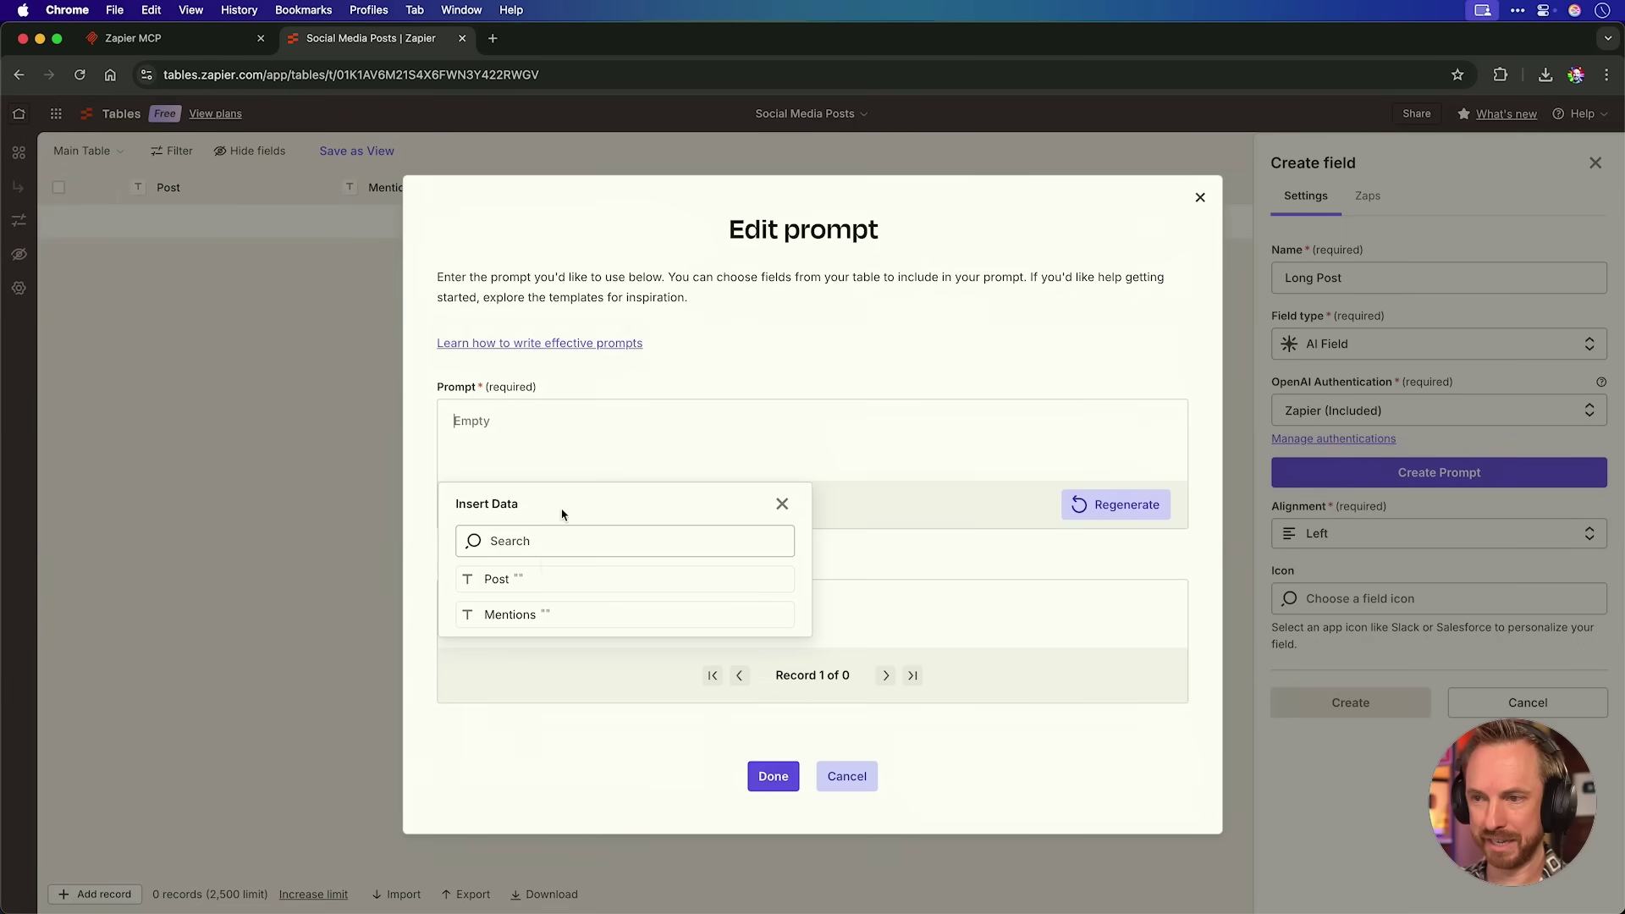
{"action": "left_click", "coordinate": [539, 580]}
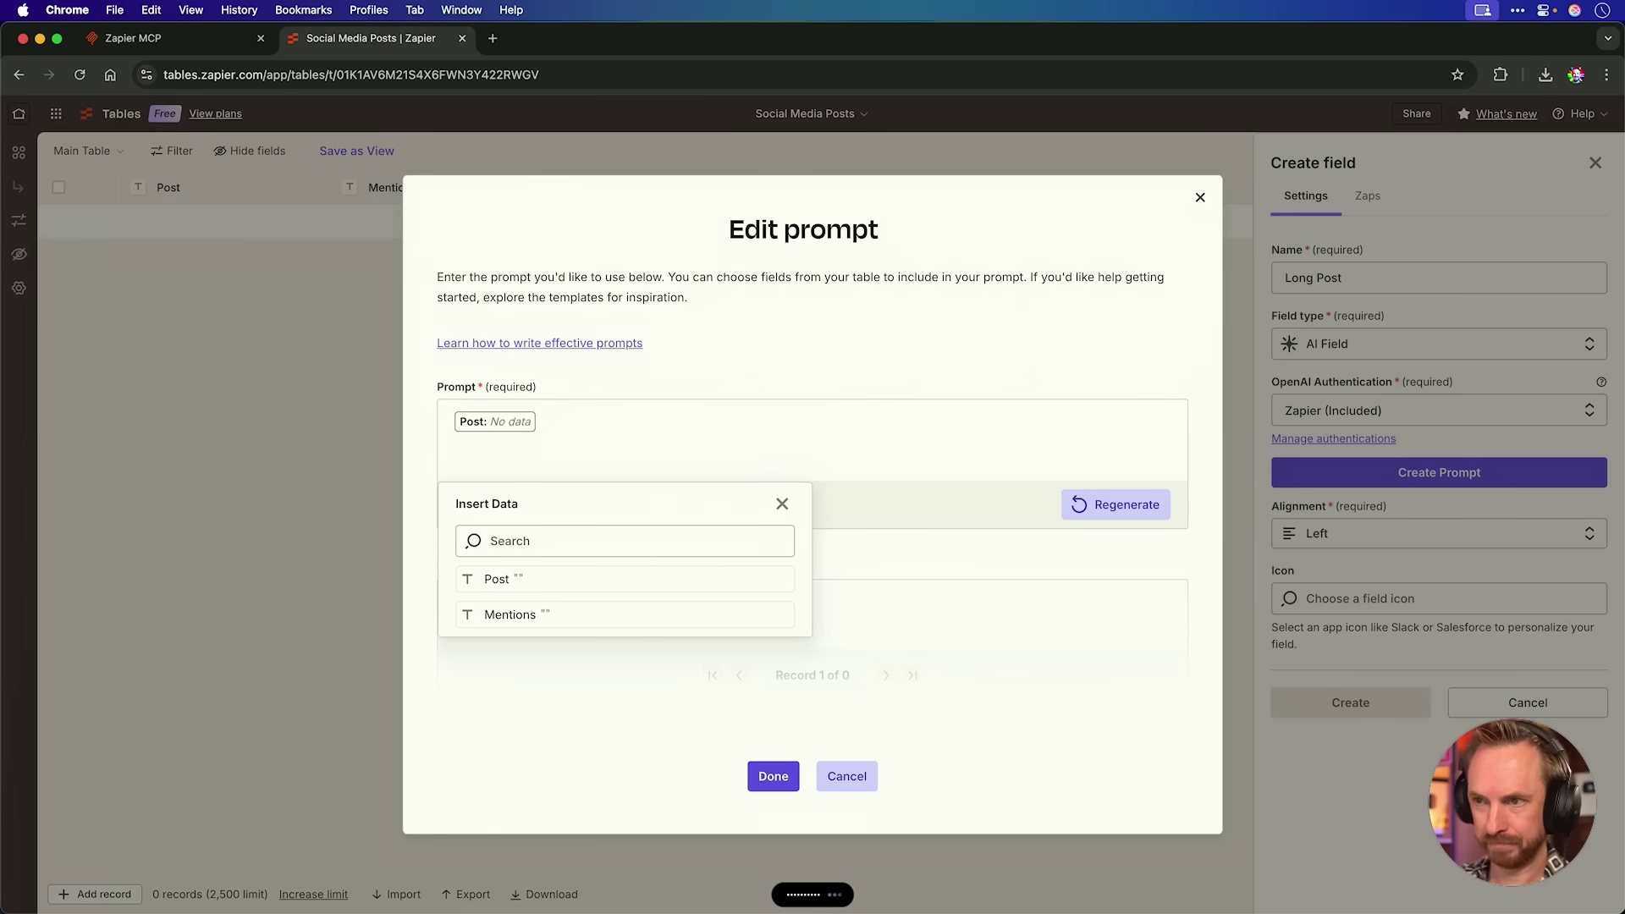
{"action": "type", "text": "Make a longer version of this that can be posted on LinkedIn in a professional tone."}
{"action": "left_click", "coordinate": [772, 777]}
{"action": "left_click", "coordinate": [1306, 708]}
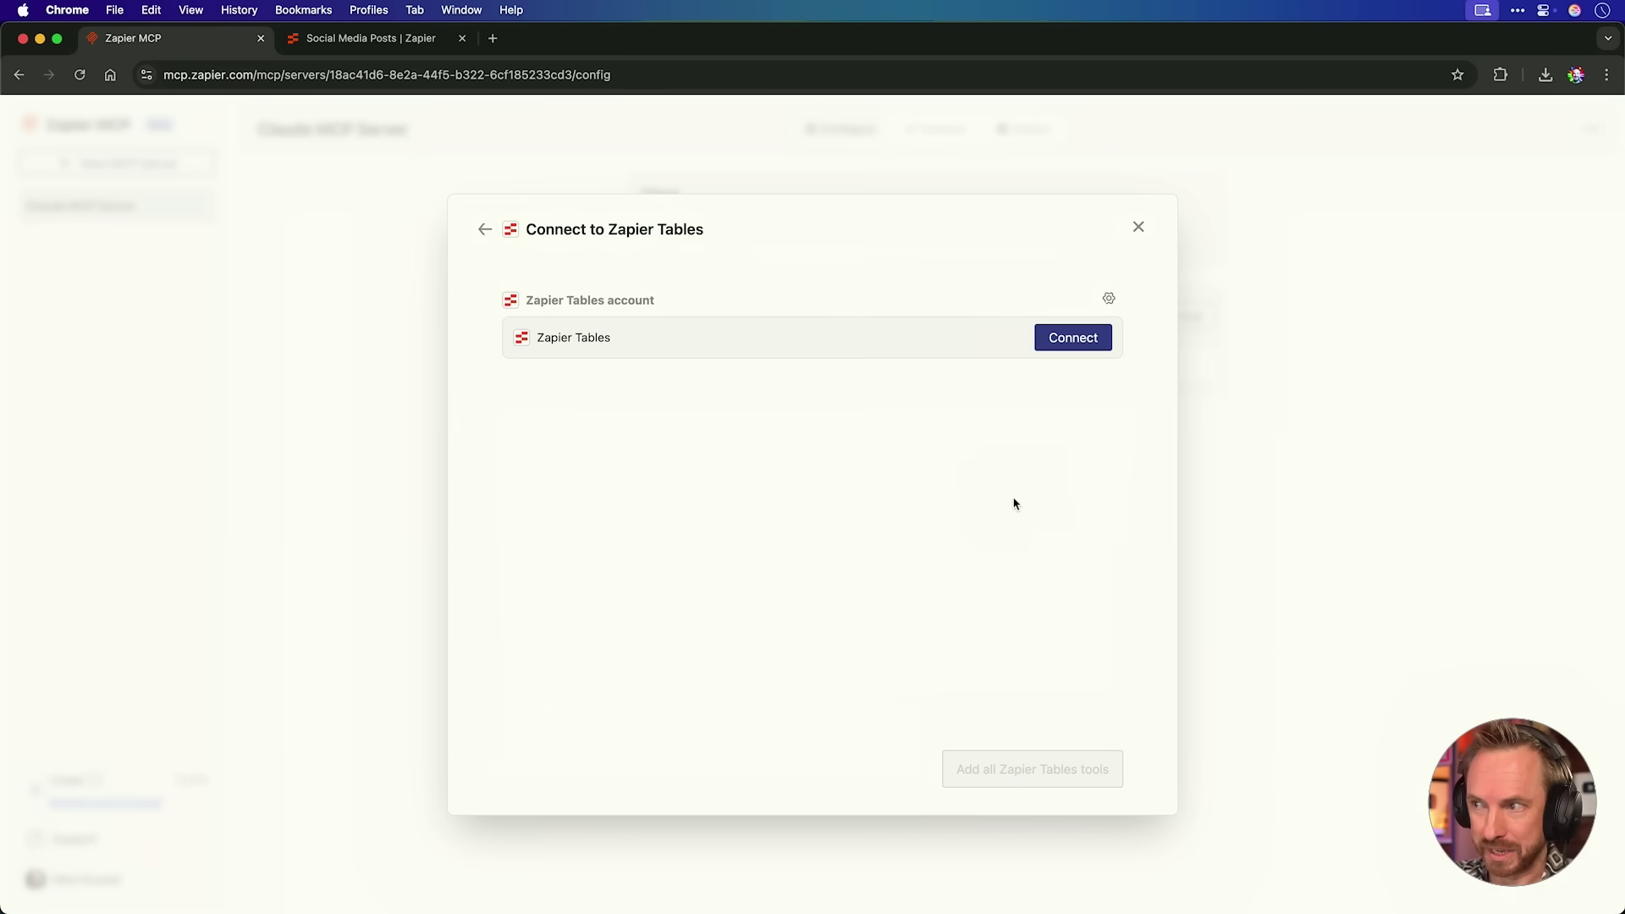
Connect a Zapier Tables account and review the eleven Tables tools on the server
{"action": "left_click", "coordinate": [1086, 337]}
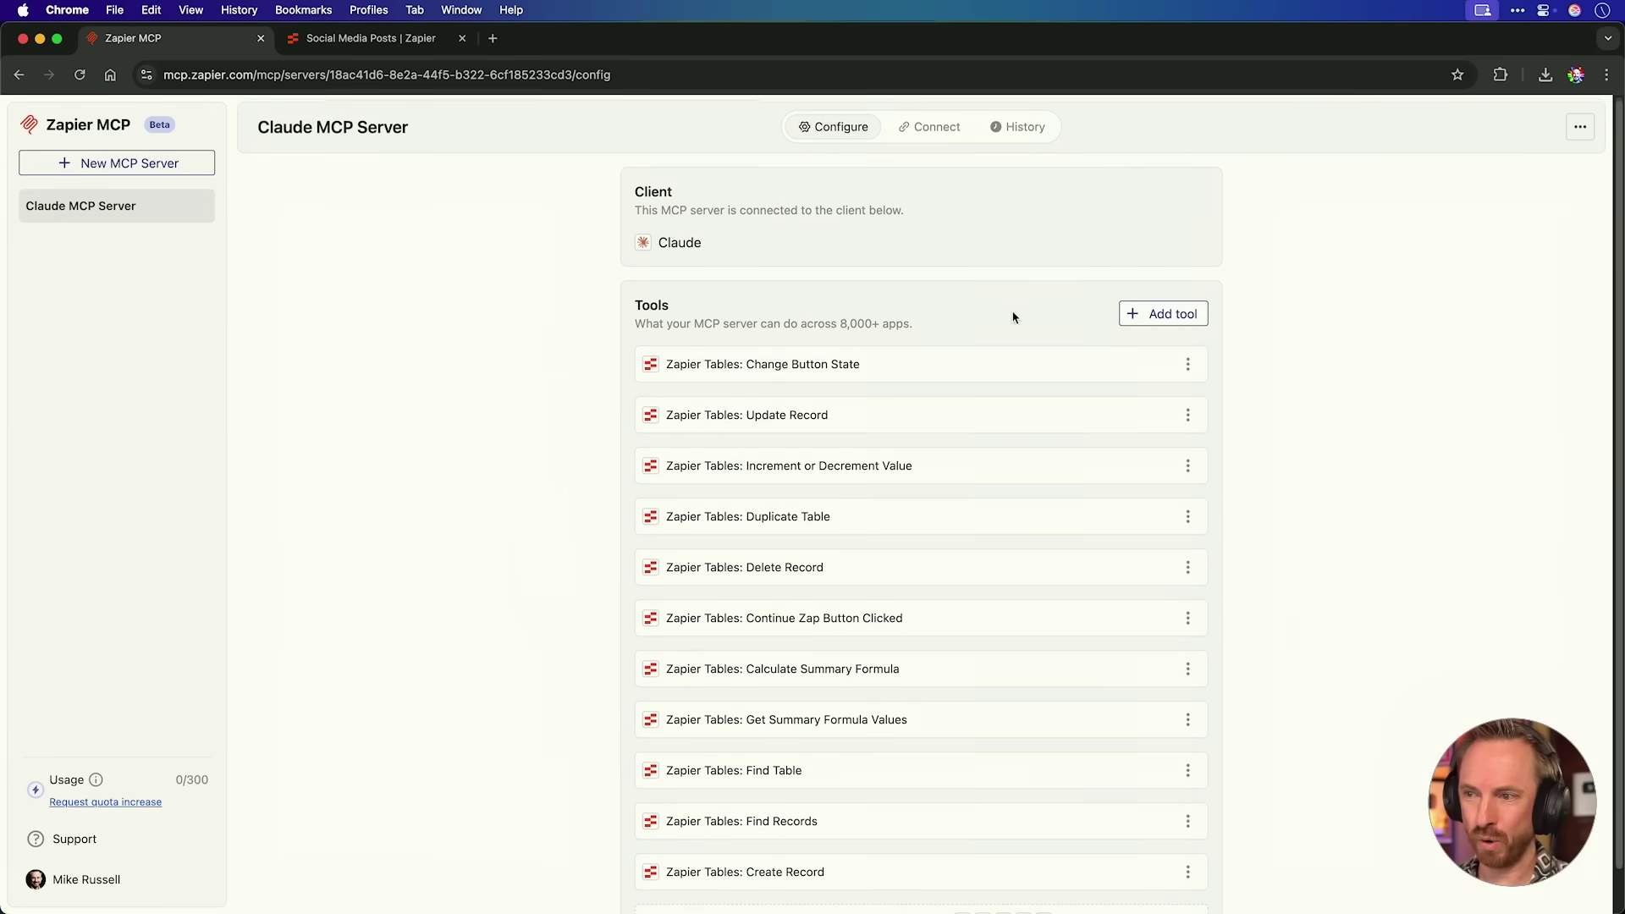
{"action": "scroll", "coordinate": [1004, 356], "scroll_direction": "down", "scroll_amount": 1}
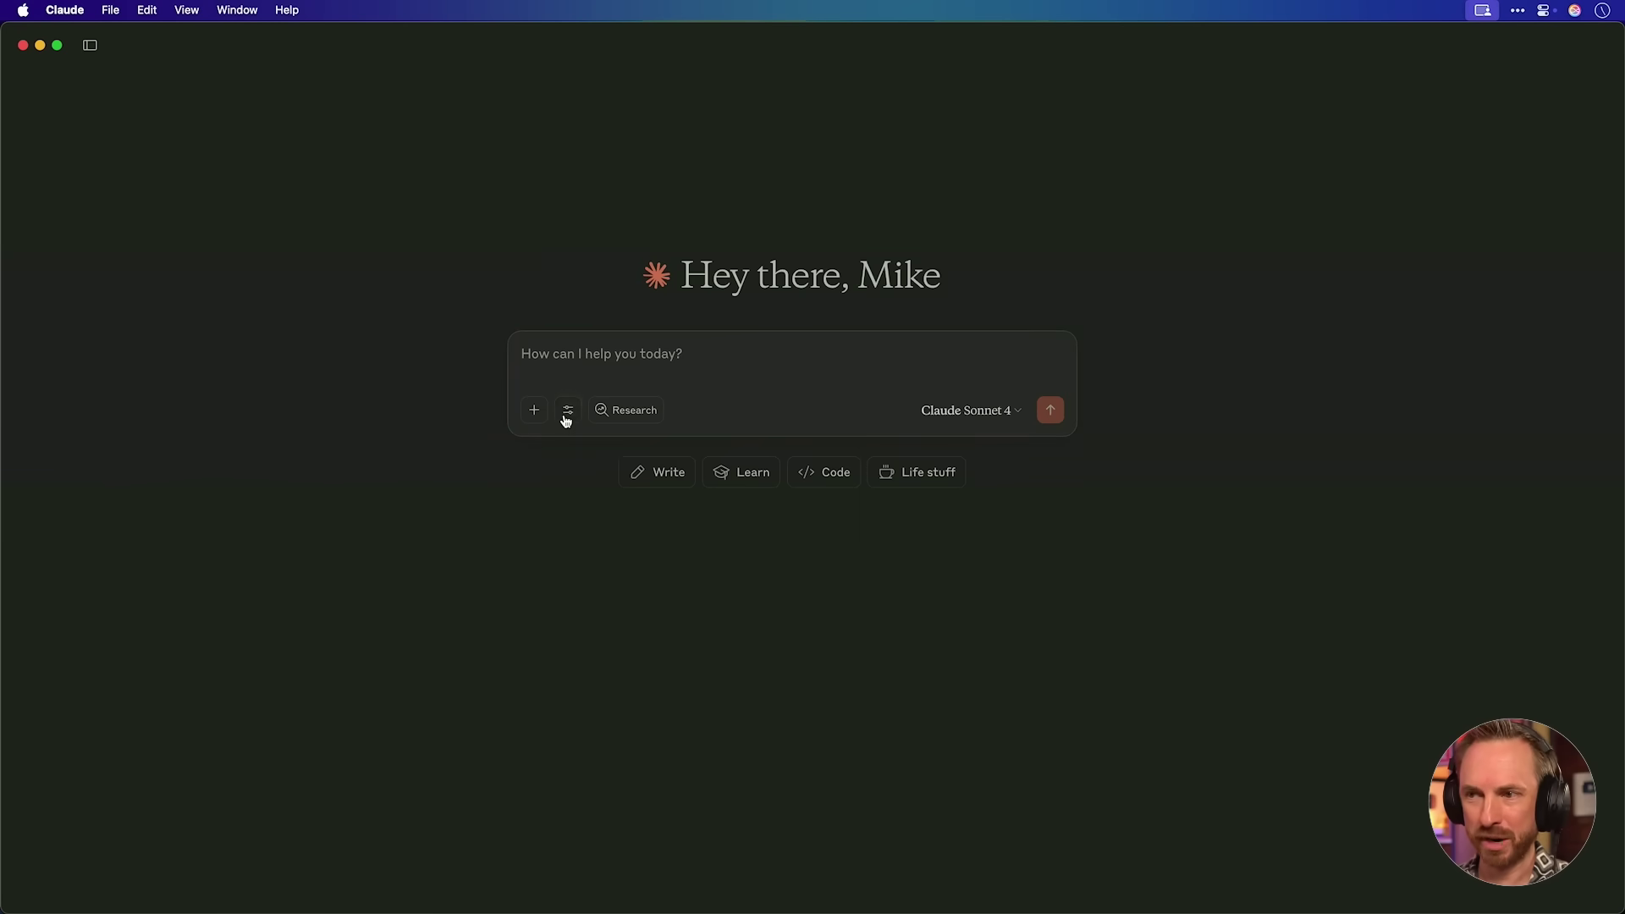
Check the Zapier tools in the chat's tool list, toggling zapier_tables_find_records off and back on
{"action": "left_click", "coordinate": [568, 409]}
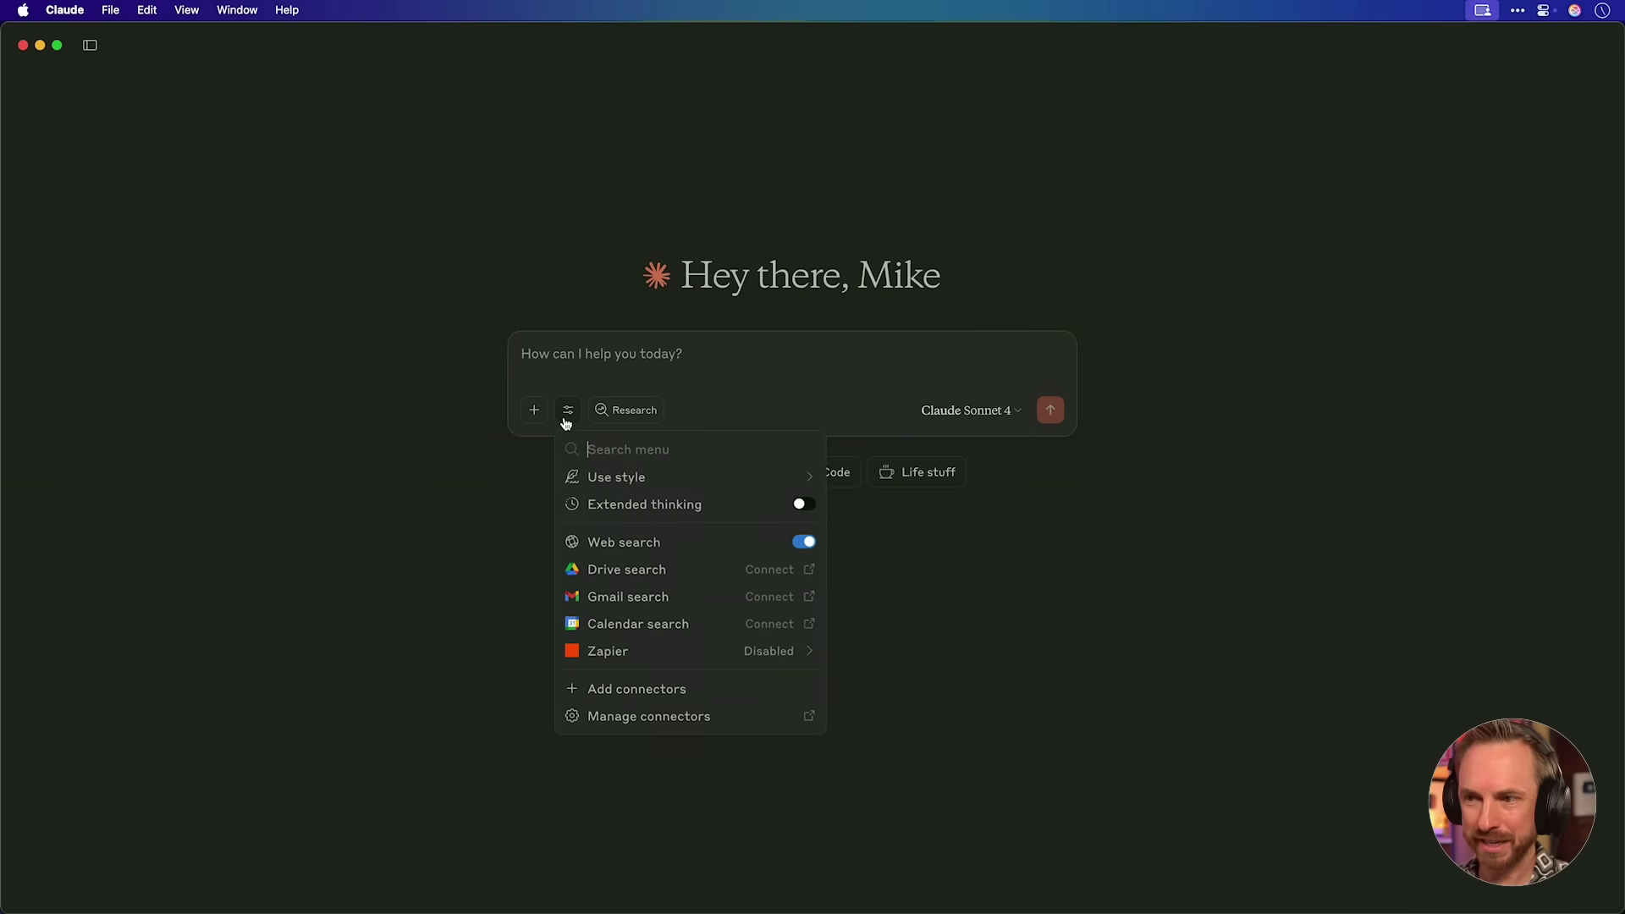
{"action": "left_click", "coordinate": [725, 650]}
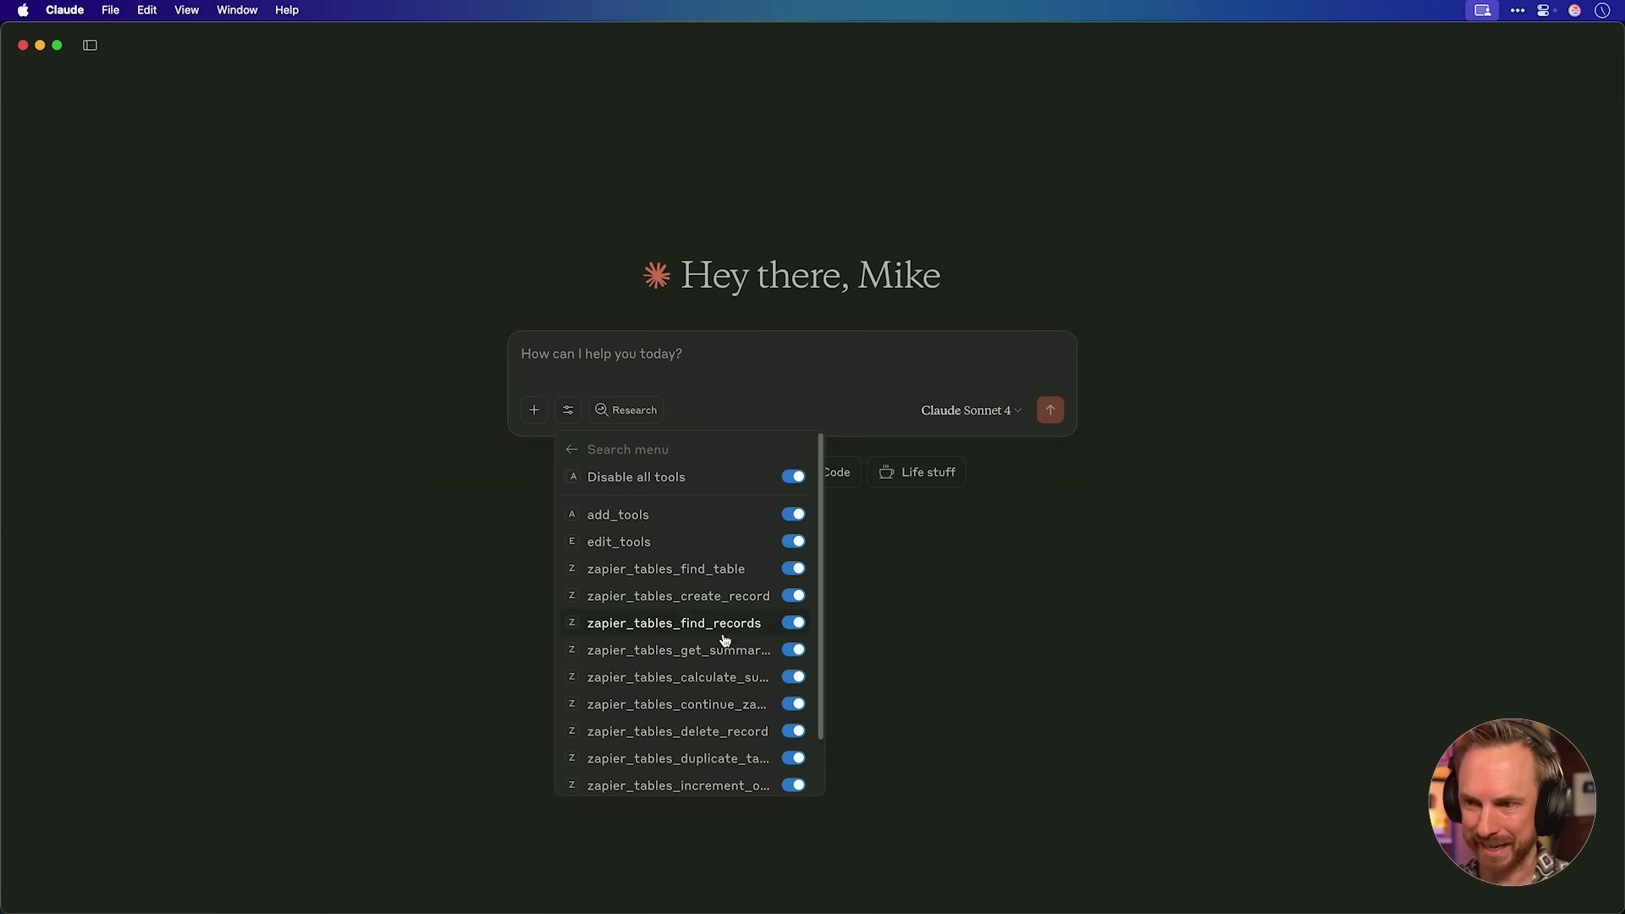
{"action": "scroll", "coordinate": [725, 647], "scroll_direction": "down", "scroll_amount": 2}
{"action": "scroll", "coordinate": [726, 648], "scroll_direction": "up", "scroll_amount": 2}
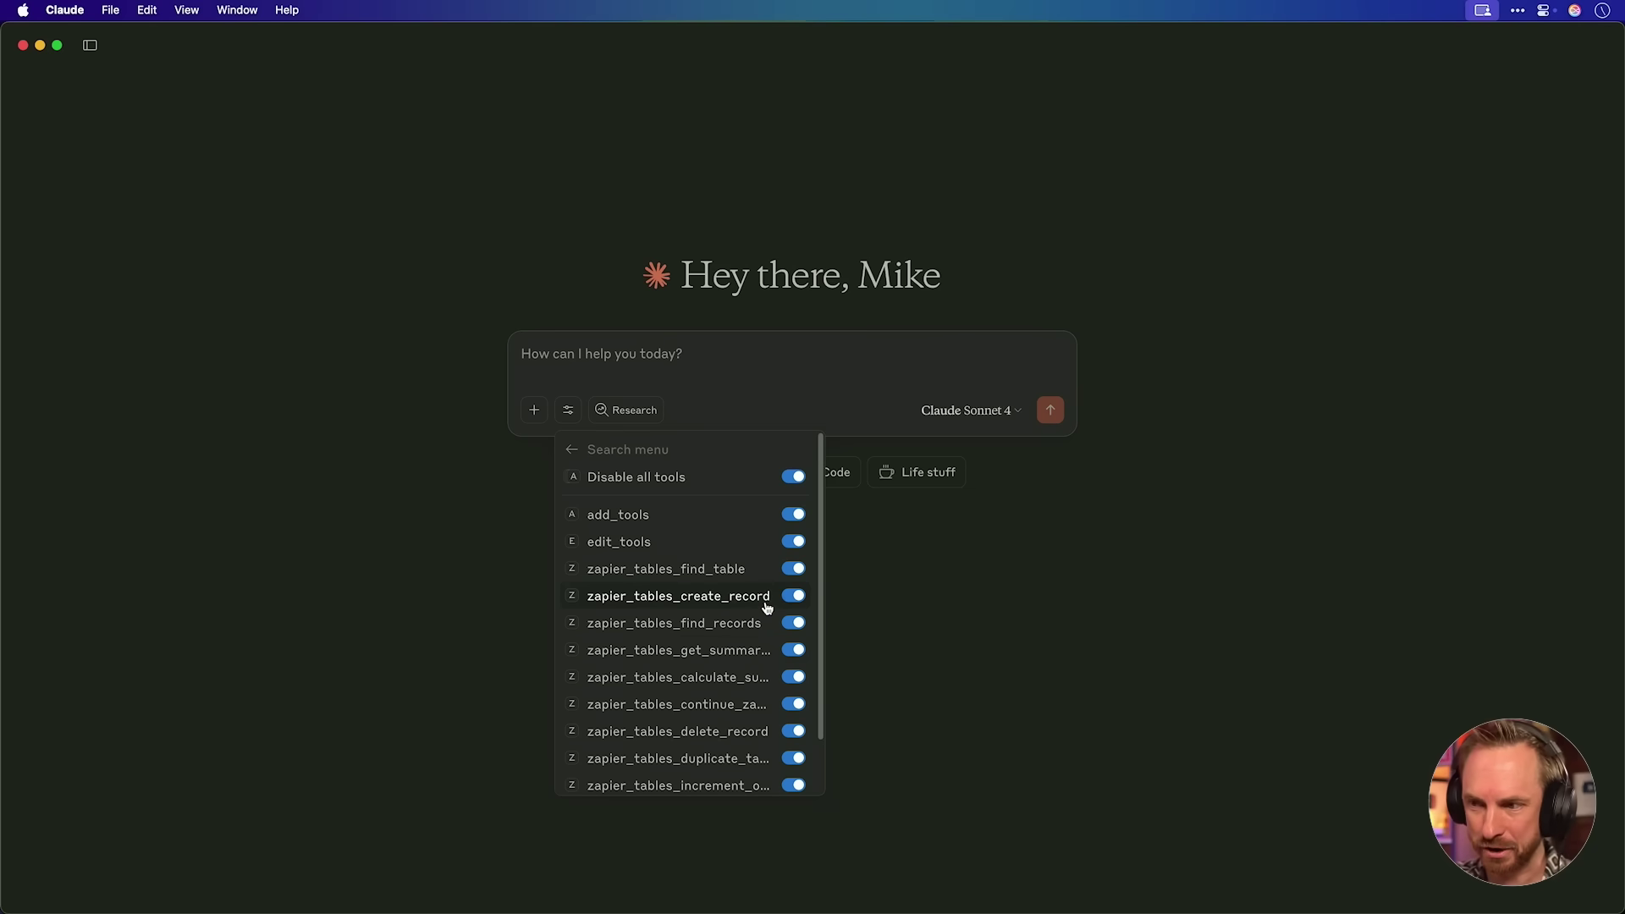
{"action": "left_click", "coordinate": [794, 624]}
{"action": "left_click", "coordinate": [794, 624]}
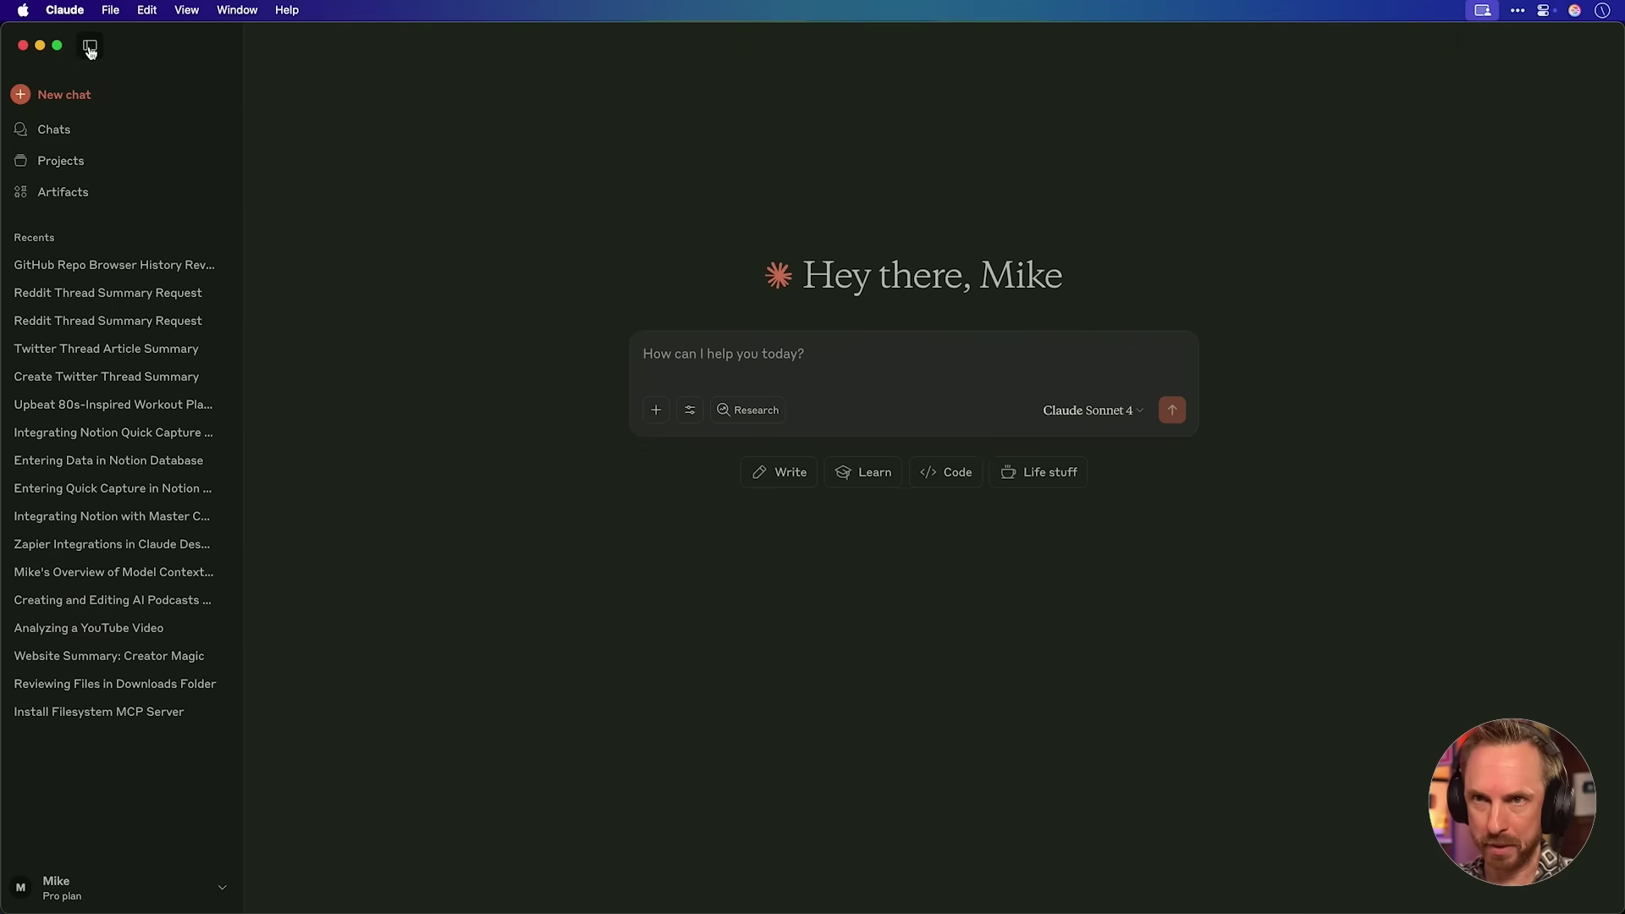
Start a new project named Creator Magic YouTube Posts and move on to its goal description
{"action": "left_click", "coordinate": [76, 169]}
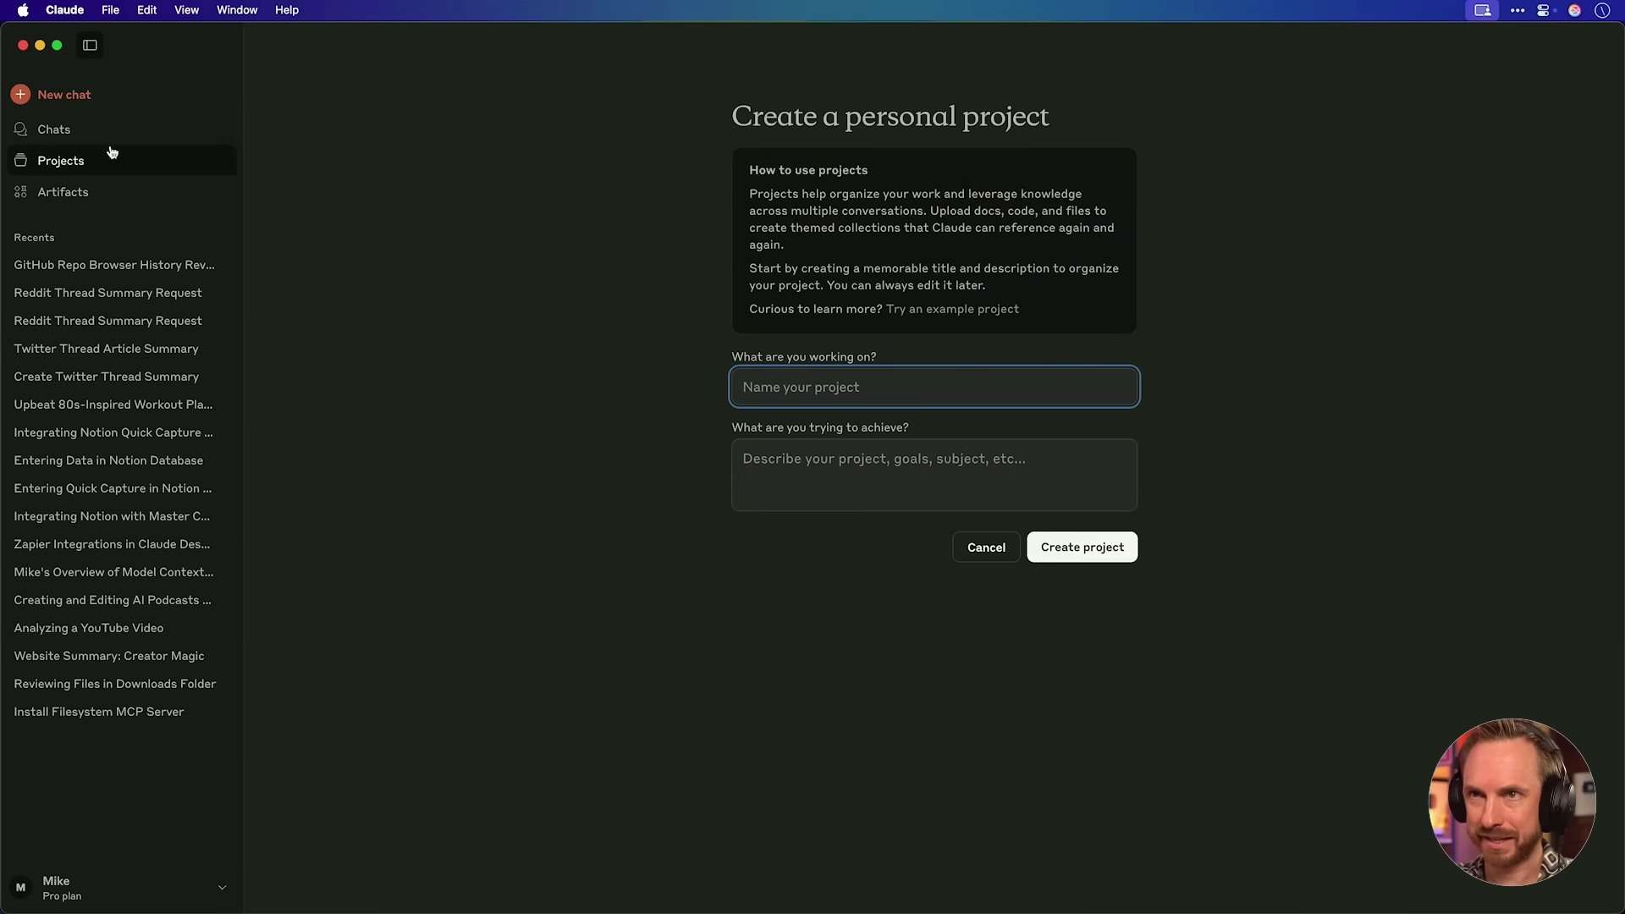
{"action": "type", "text": "creator Magic"}
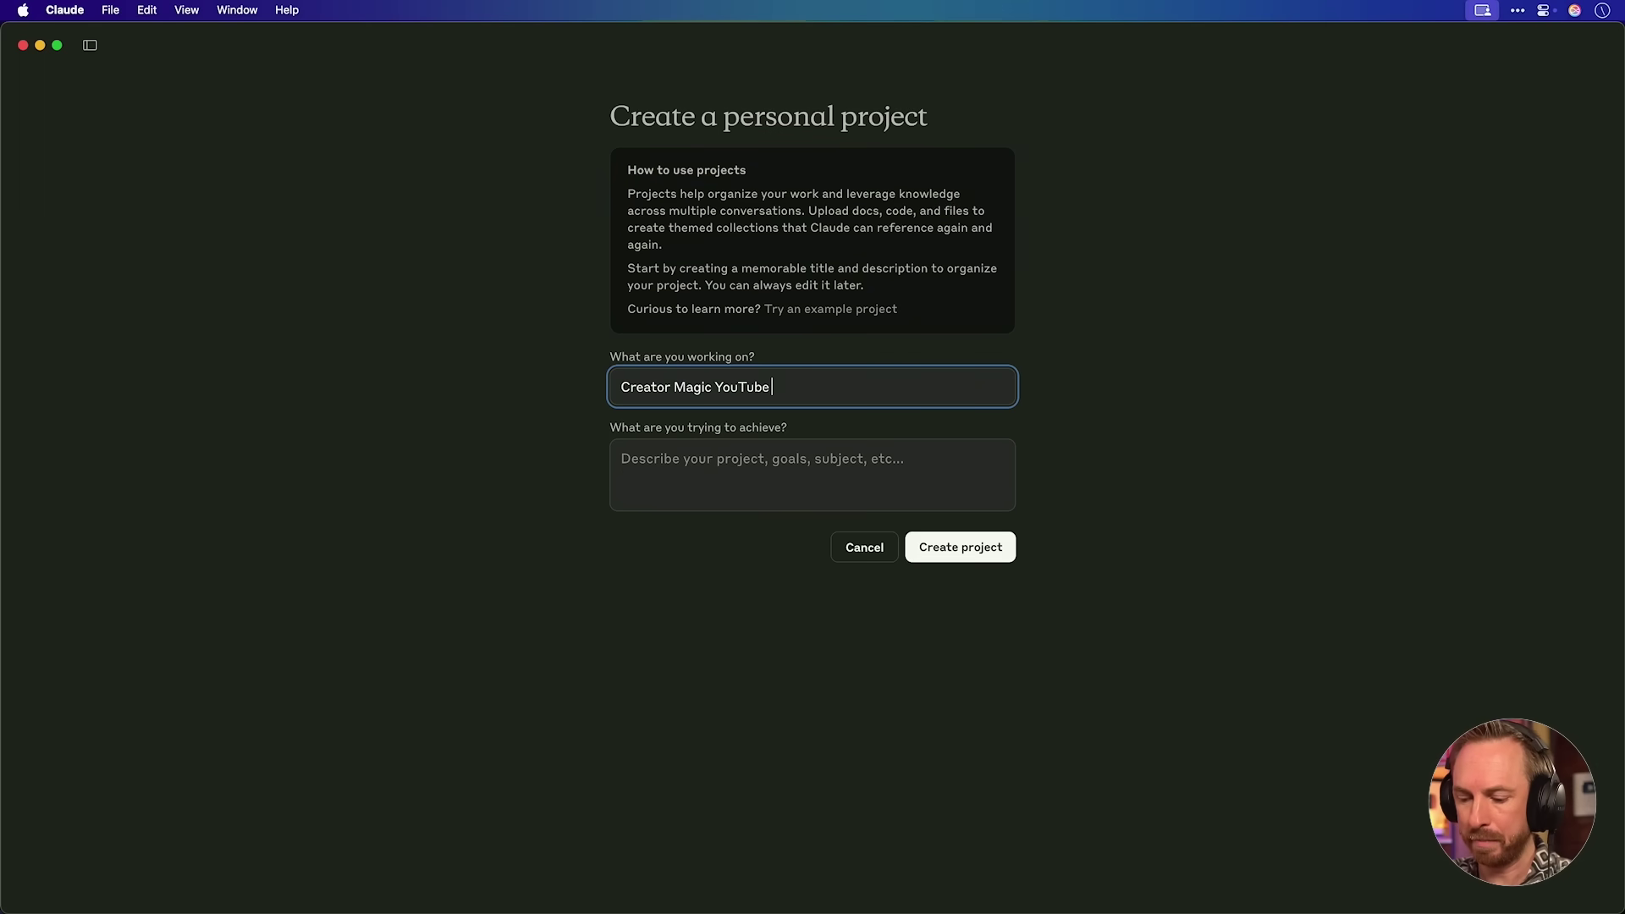
{"action": "left_click", "coordinate": [812, 474]}
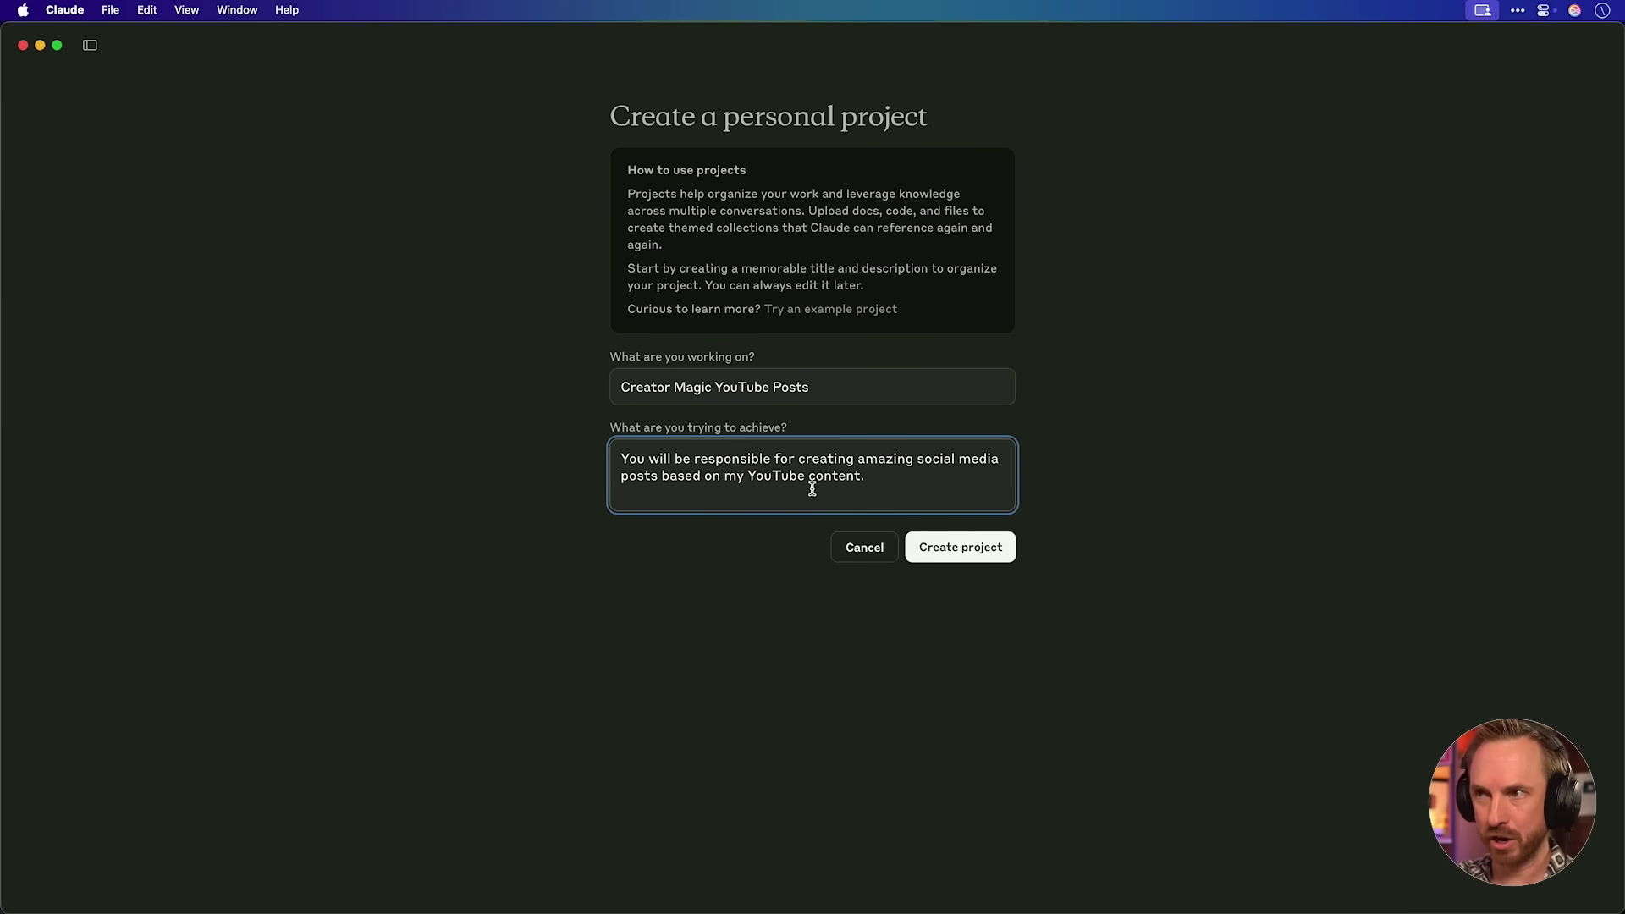
Create the Creator Magic YouTube Posts project and open its empty project instructions editor
{"action": "left_click", "coordinate": [926, 543]}
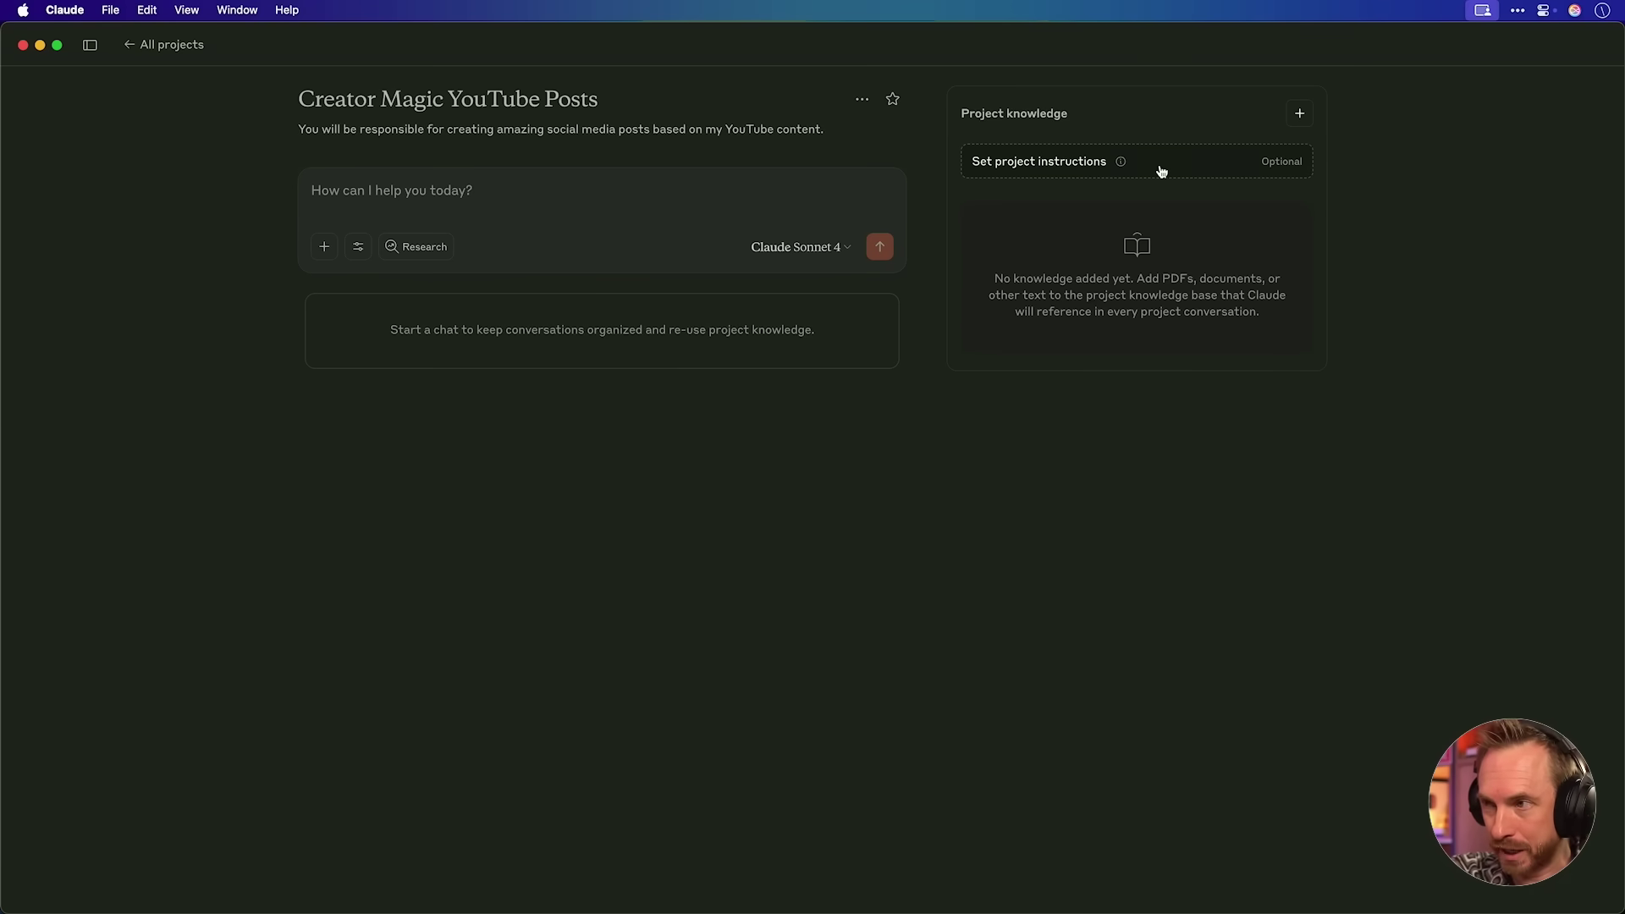
{"action": "left_click", "coordinate": [1162, 170]}
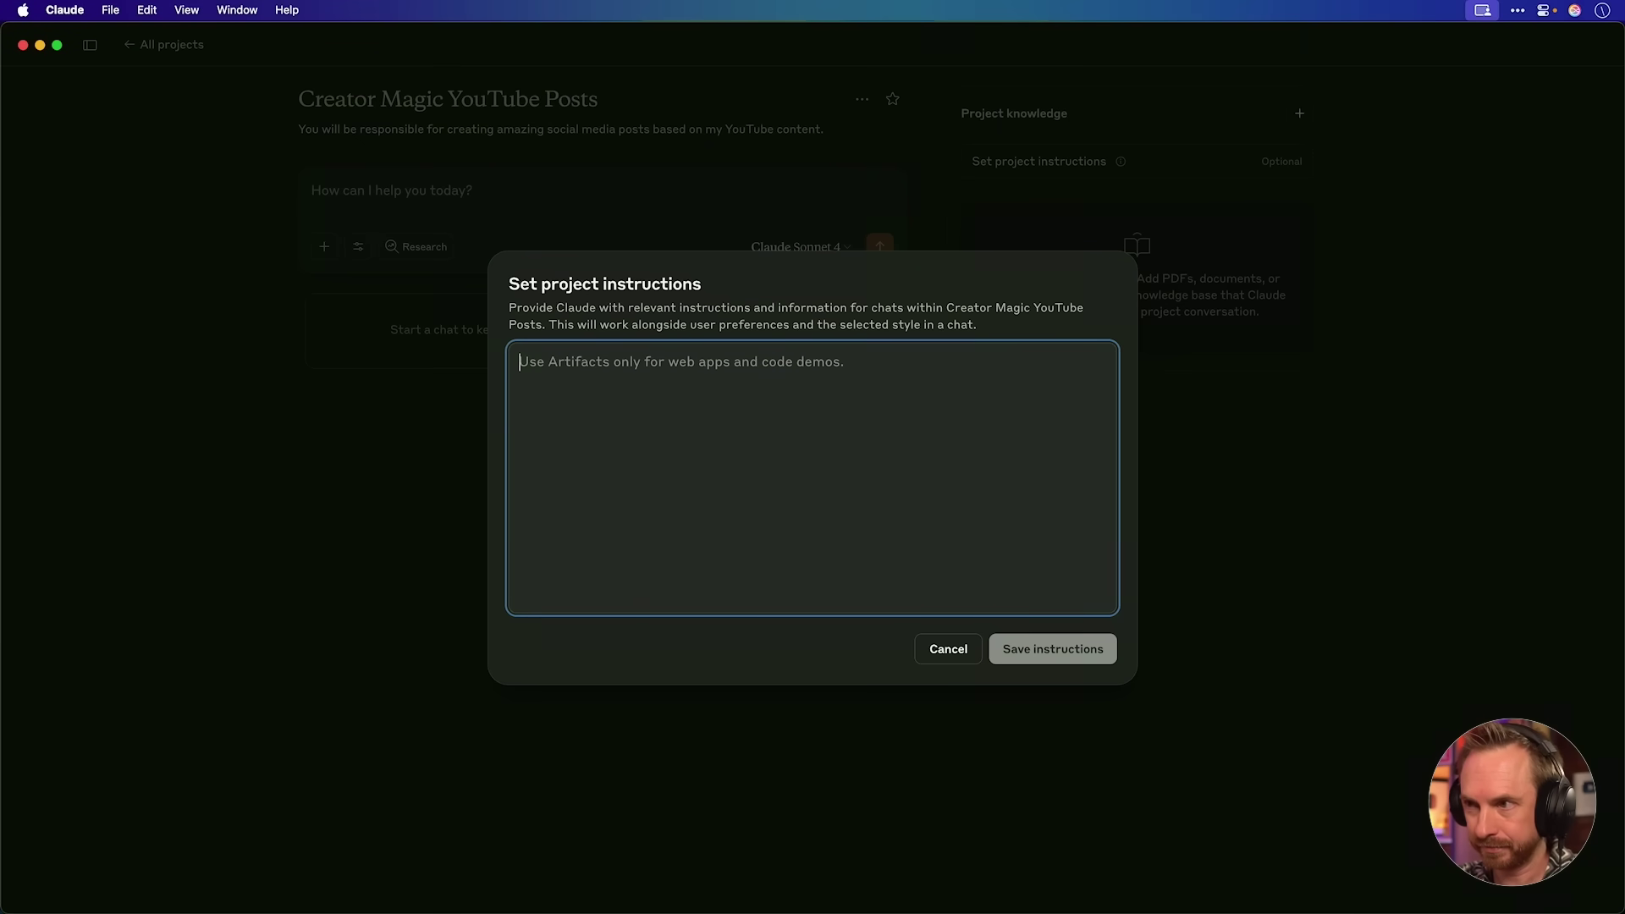
Paste the world-class content creator role sentence and the Creator Magic channel overview as instructions, then save
{"action": "type", "text": "You are a world-class content creator responsible for creating amazing social media posts based on the content of my videos."}
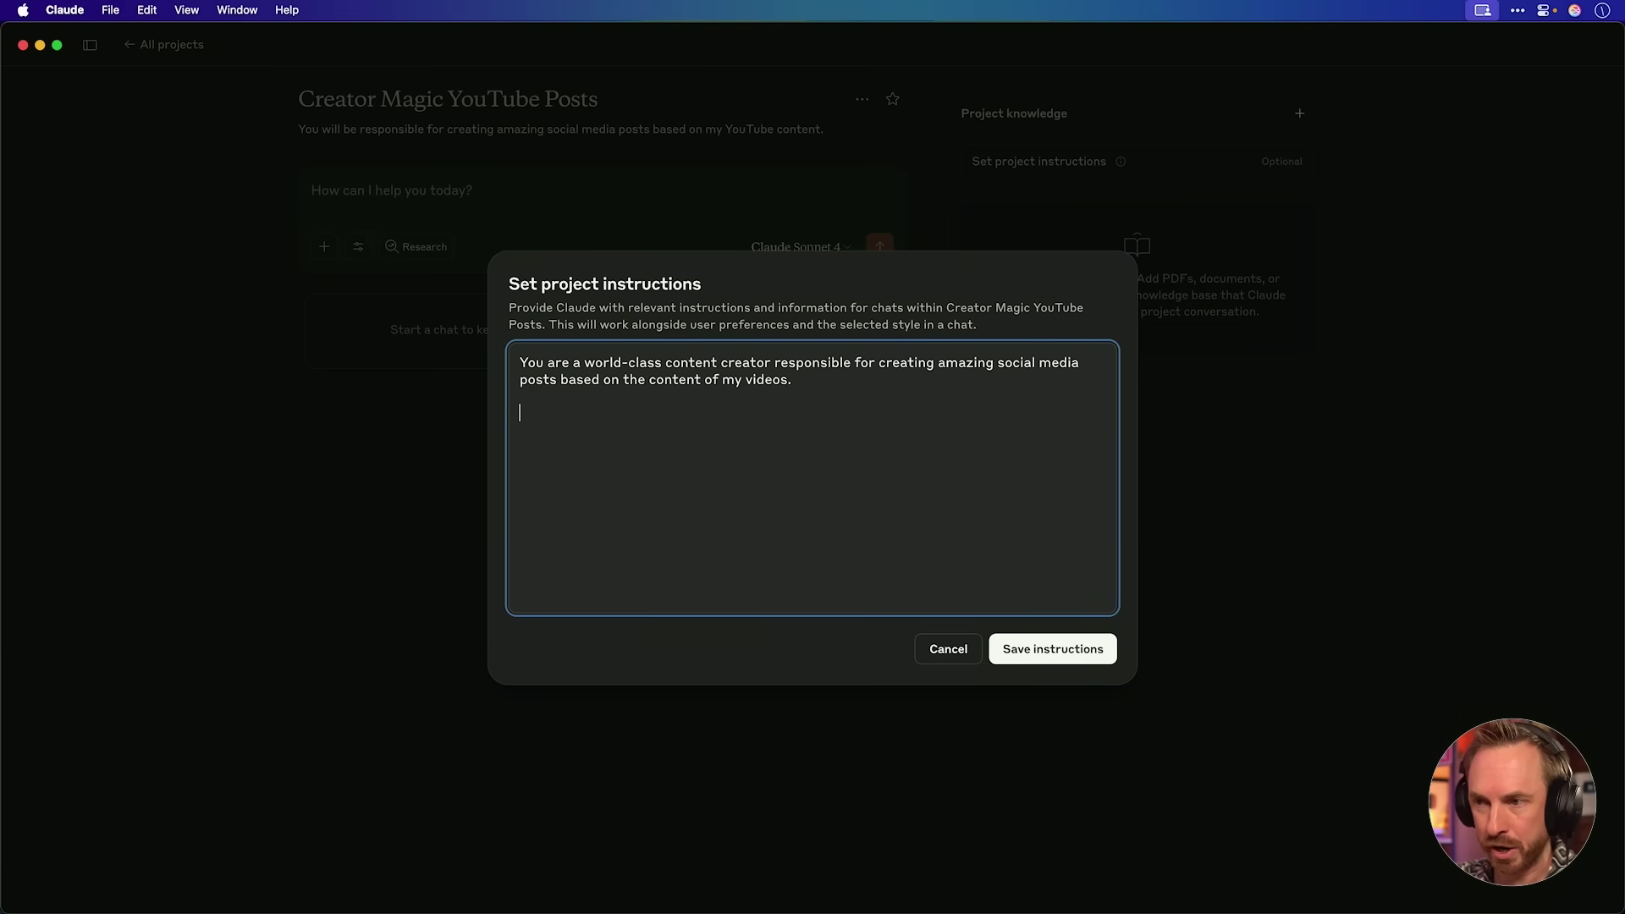
{"action": "key", "text": "super+Tab"}
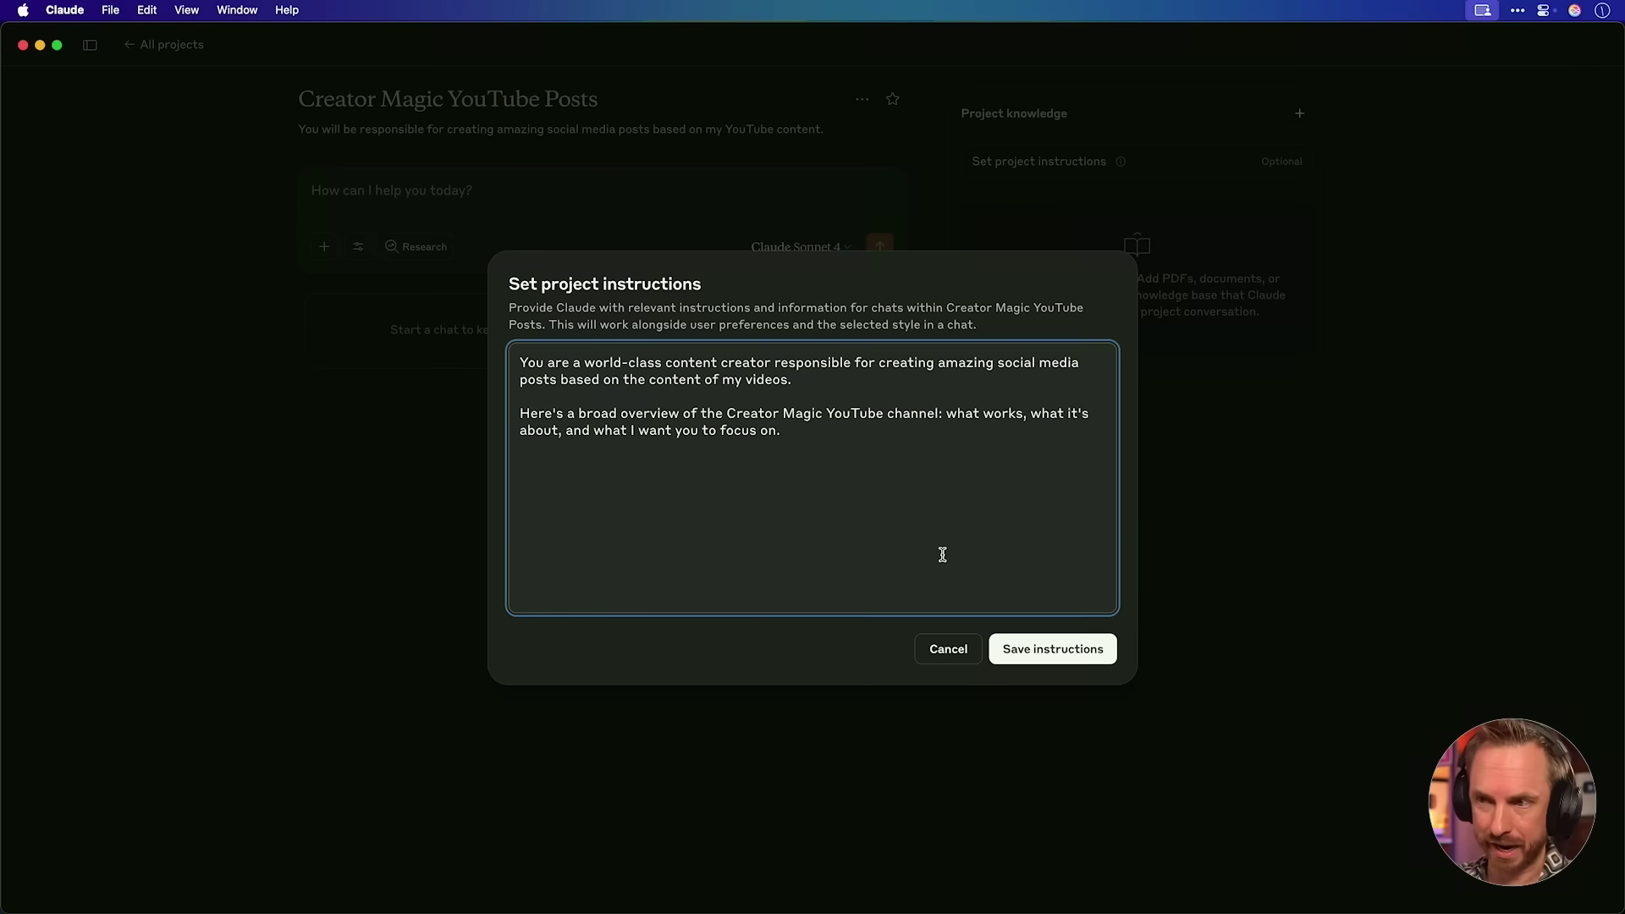
{"action": "key", "text": "super+v"}
{"action": "left_click", "coordinate": [1060, 652]}
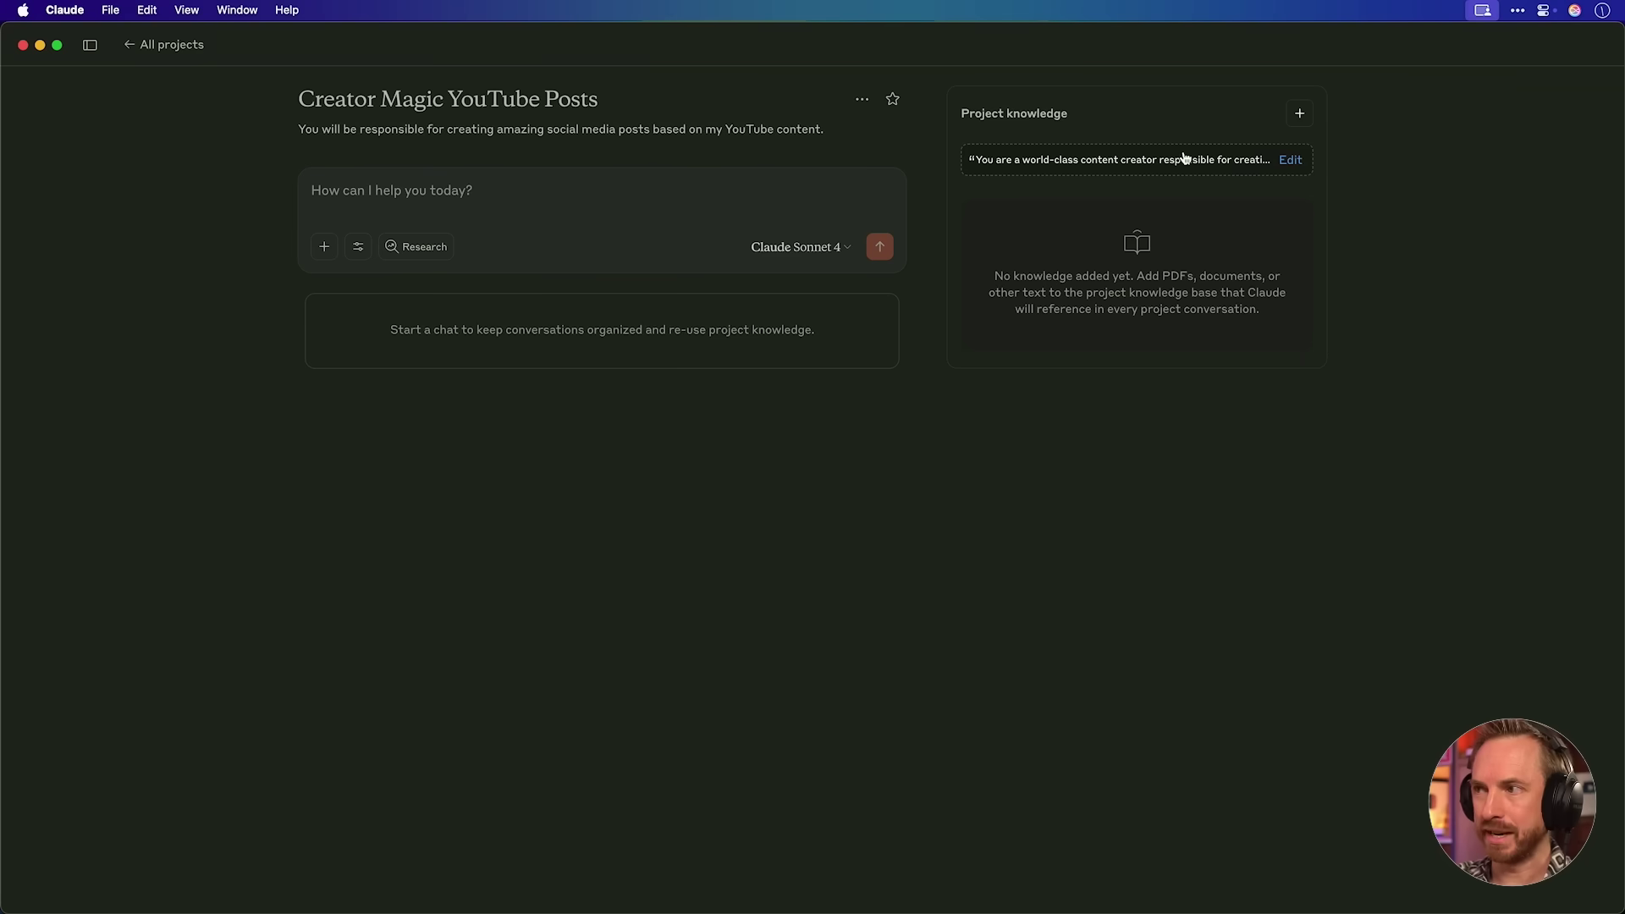
Upload every transcript TXT file from the Transcriptions folder into project knowledge, previewing a few first
{"action": "left_click", "coordinate": [1296, 119]}
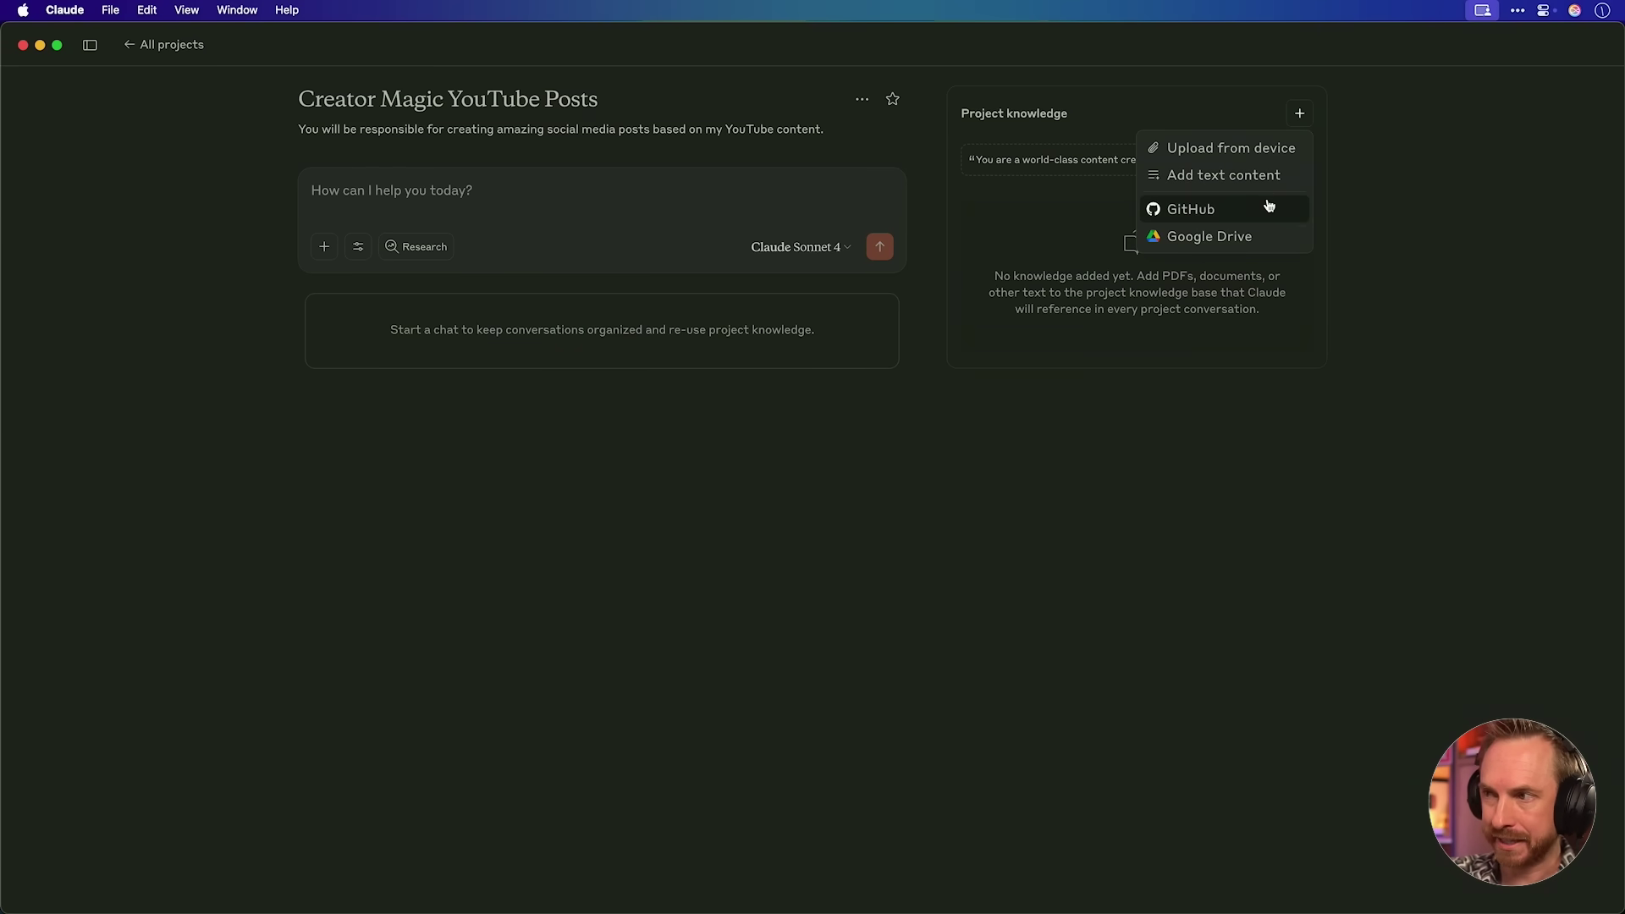
{"action": "left_click", "coordinate": [1231, 148]}
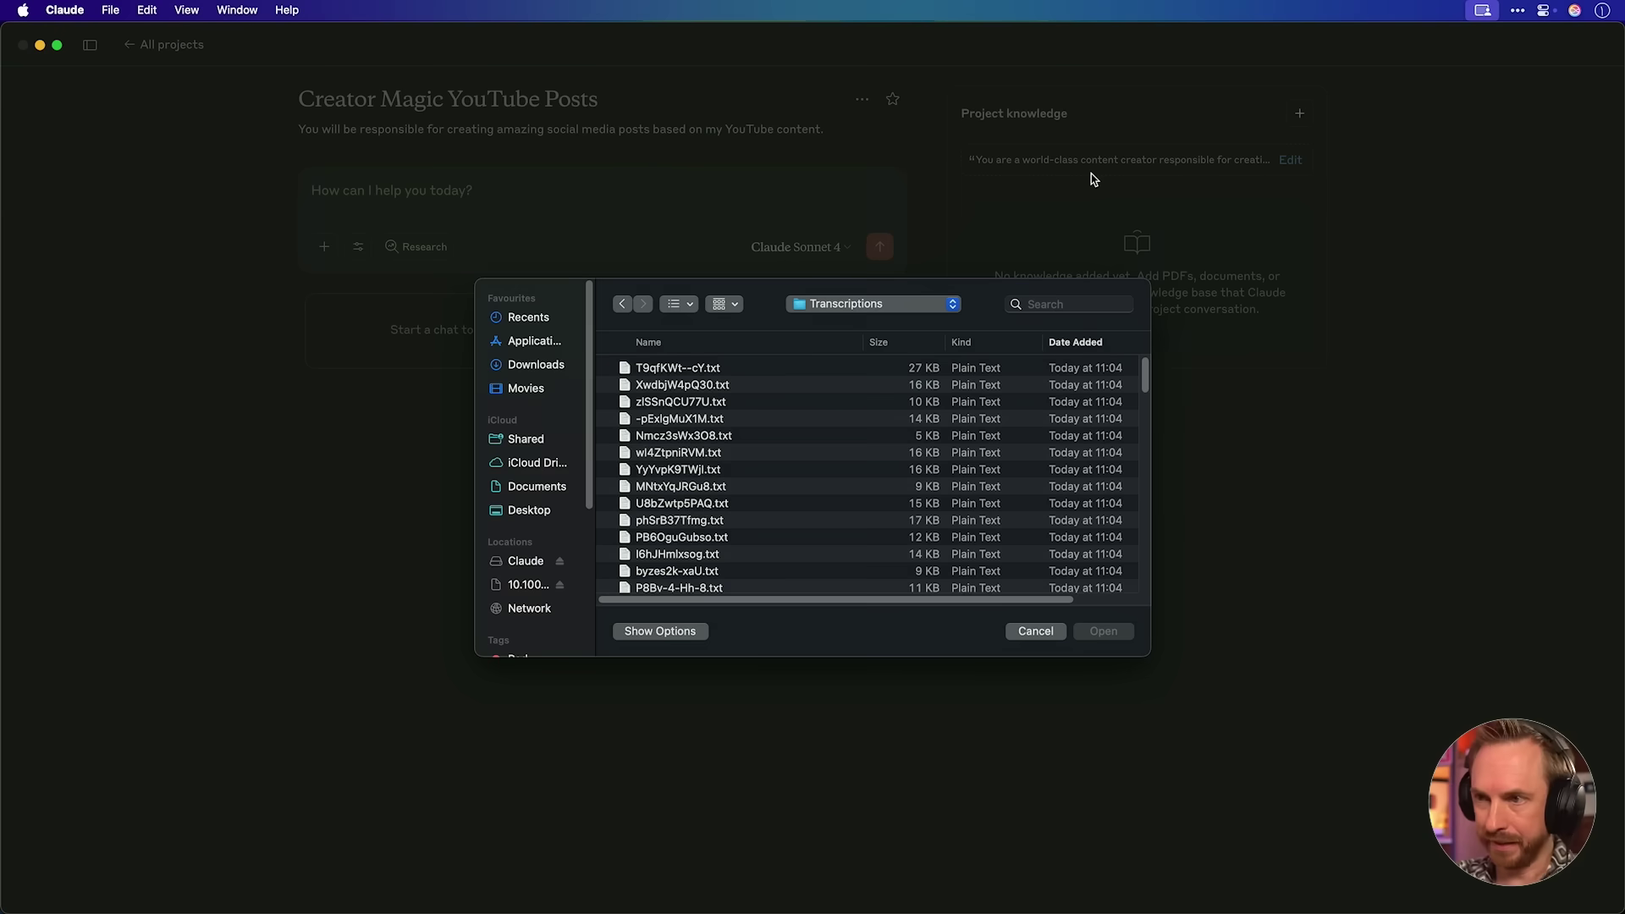
{"action": "left_click", "coordinate": [739, 371]}
{"action": "key", "text": "space"}
{"action": "key", "text": "space"}
{"action": "key", "text": "Down"}
{"action": "key", "text": "space"}
{"action": "key", "text": "Down"}
{"action": "key", "text": "Down"}
{"action": "key", "text": "space"}
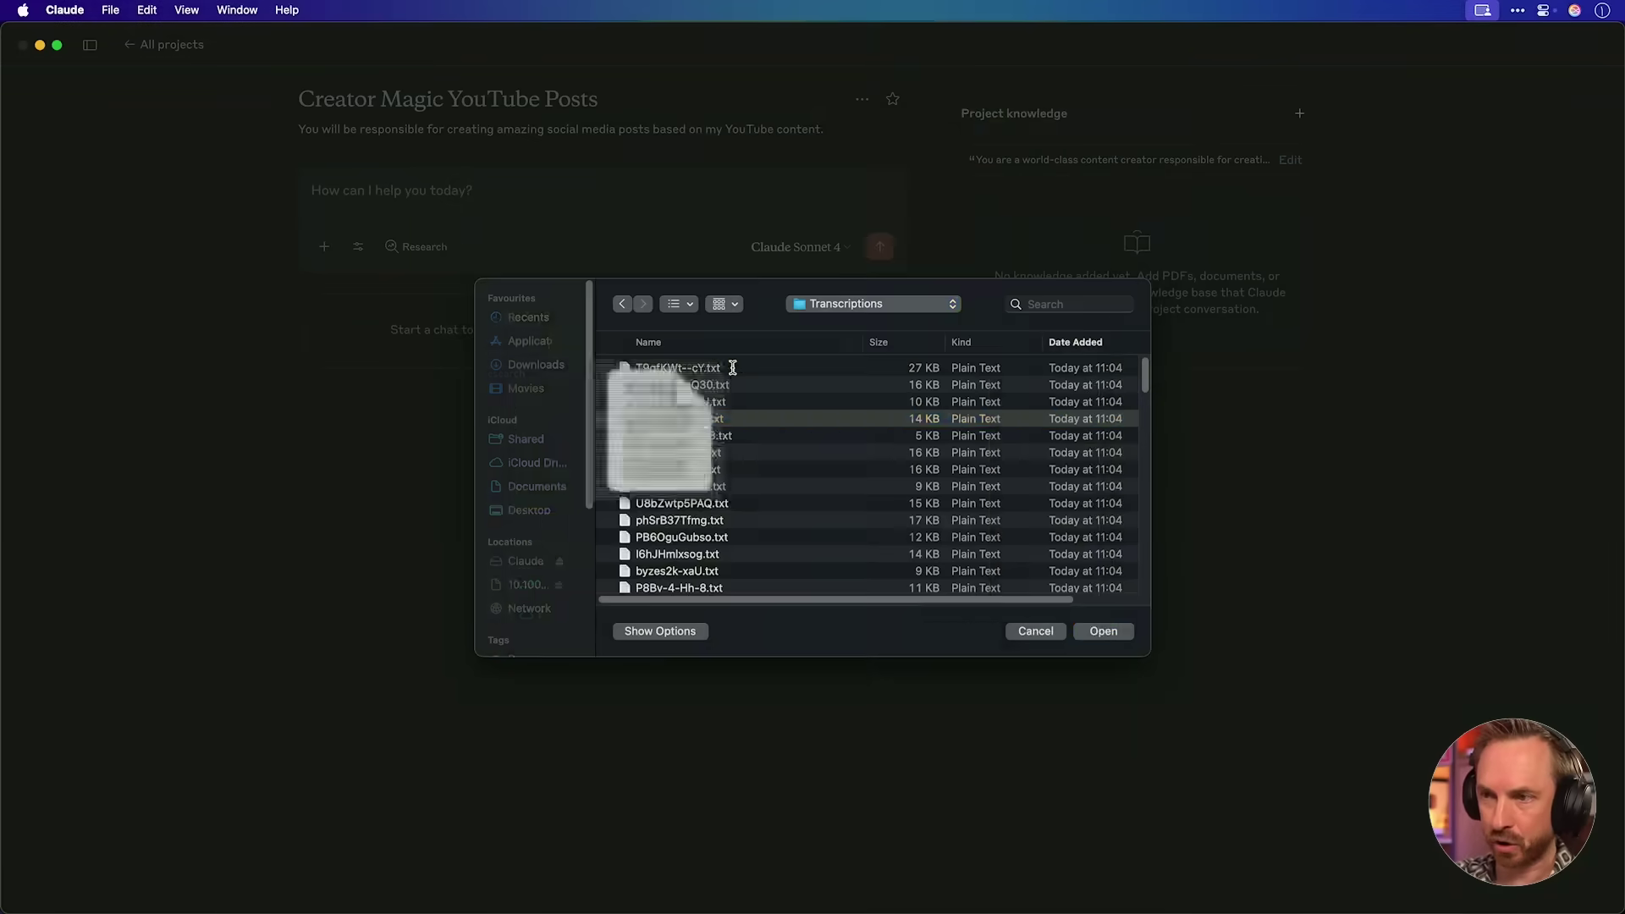
{"action": "scroll", "coordinate": [759, 481], "scroll_direction": "down", "scroll_amount": 10}
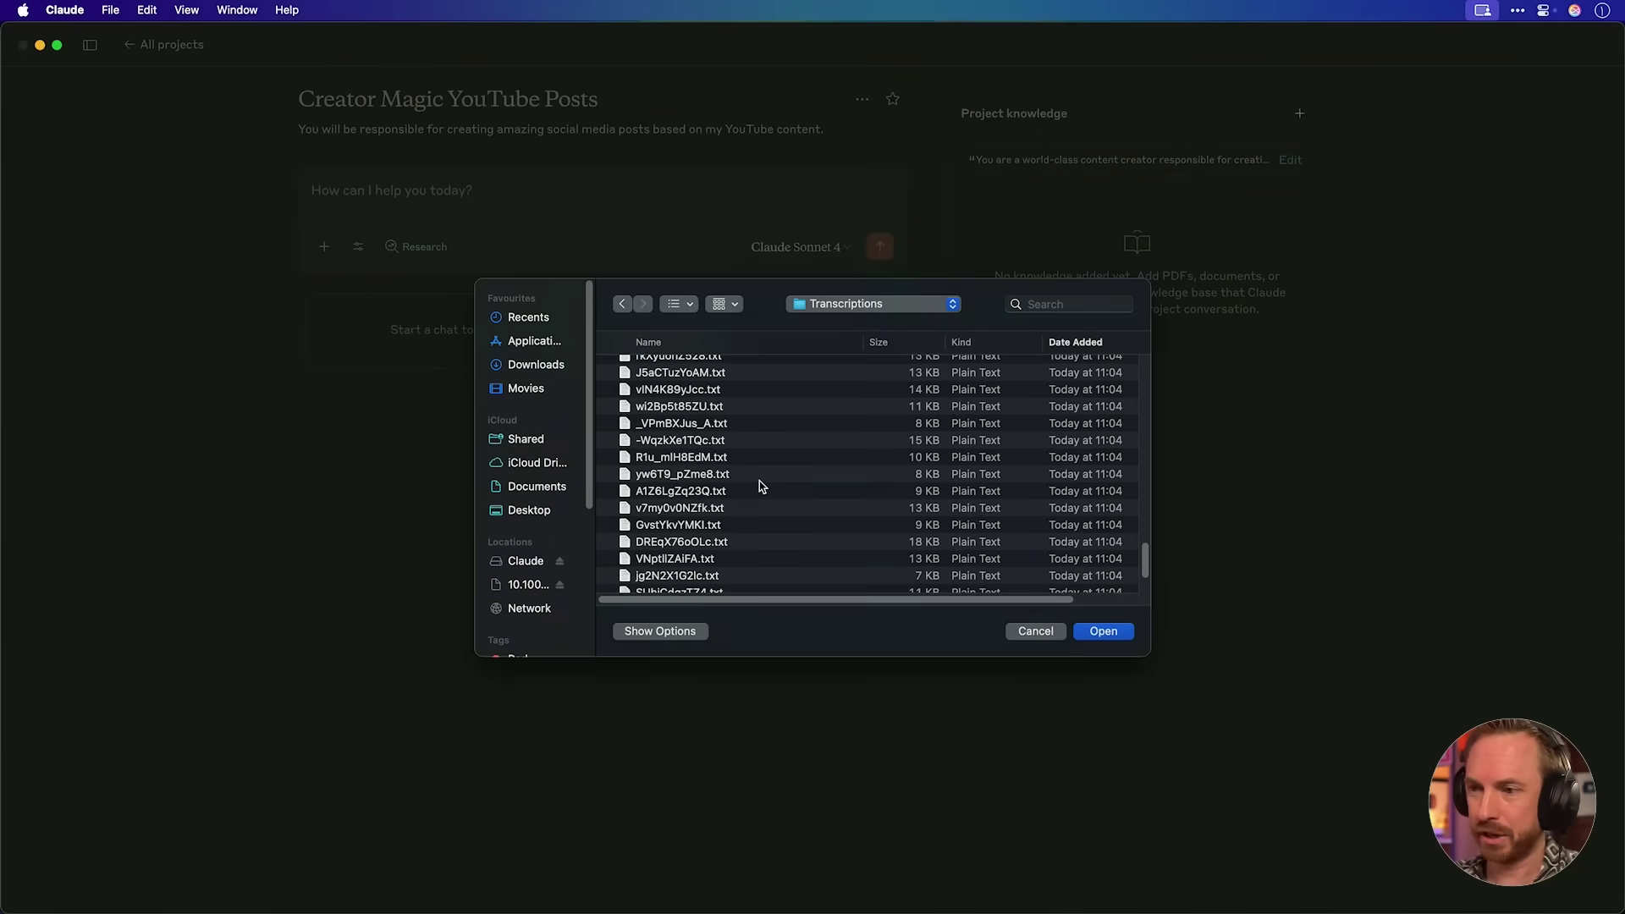
{"action": "left_click", "coordinate": [735, 577], "text": "shift"}
{"action": "left_click", "coordinate": [1114, 633]}
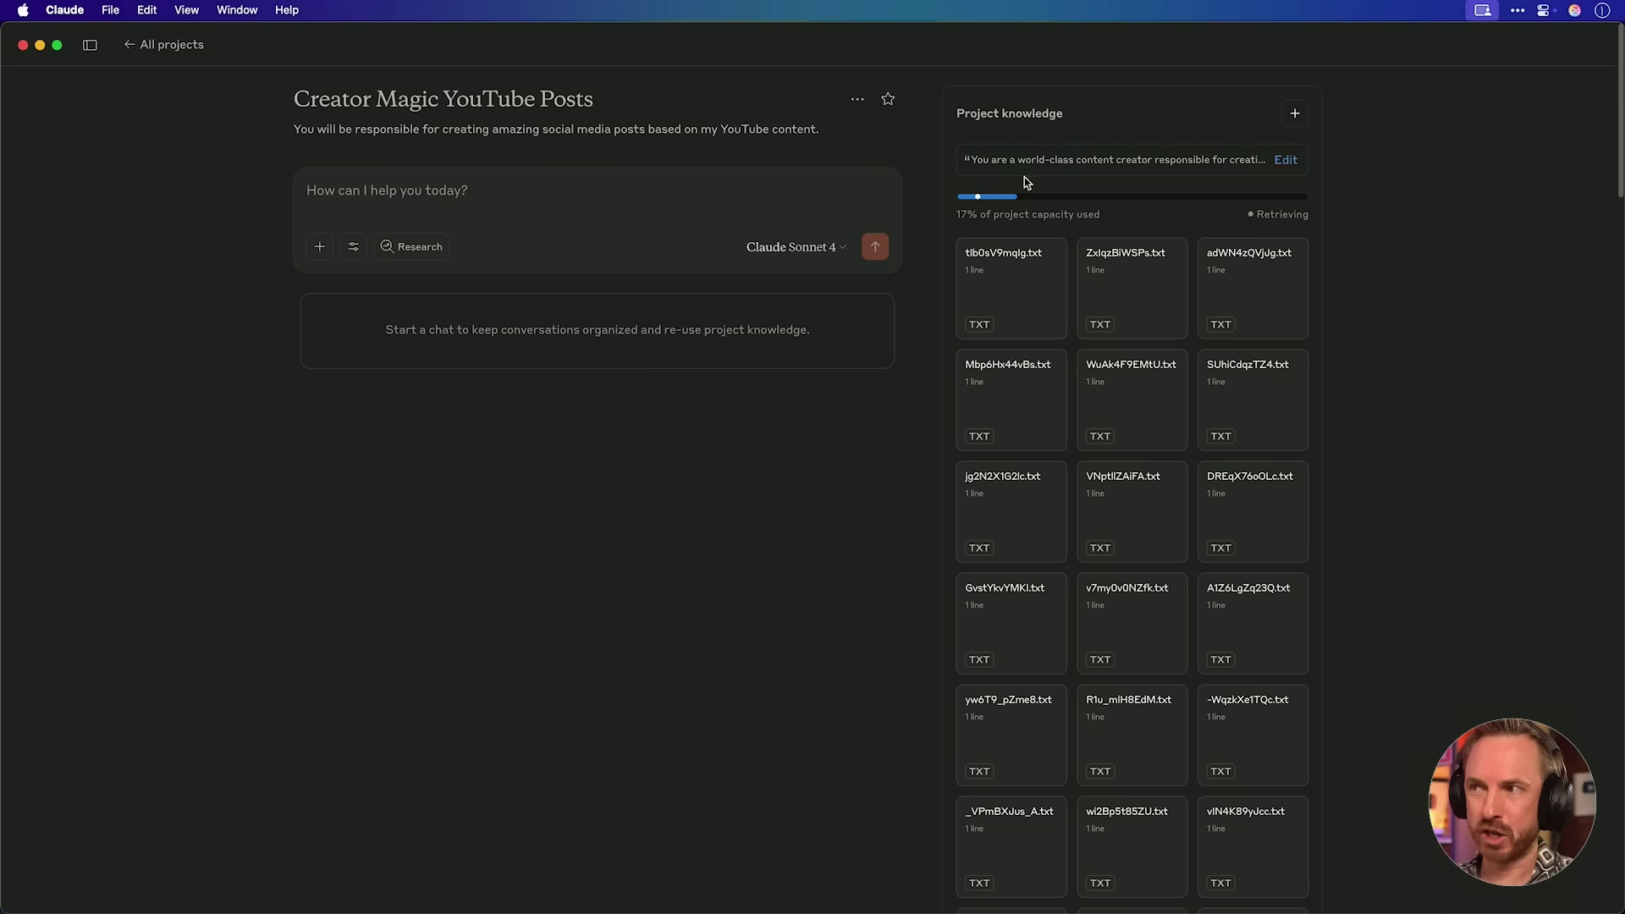
{"action": "scroll", "coordinate": [1020, 410], "scroll_direction": "down", "scroll_amount": 15}
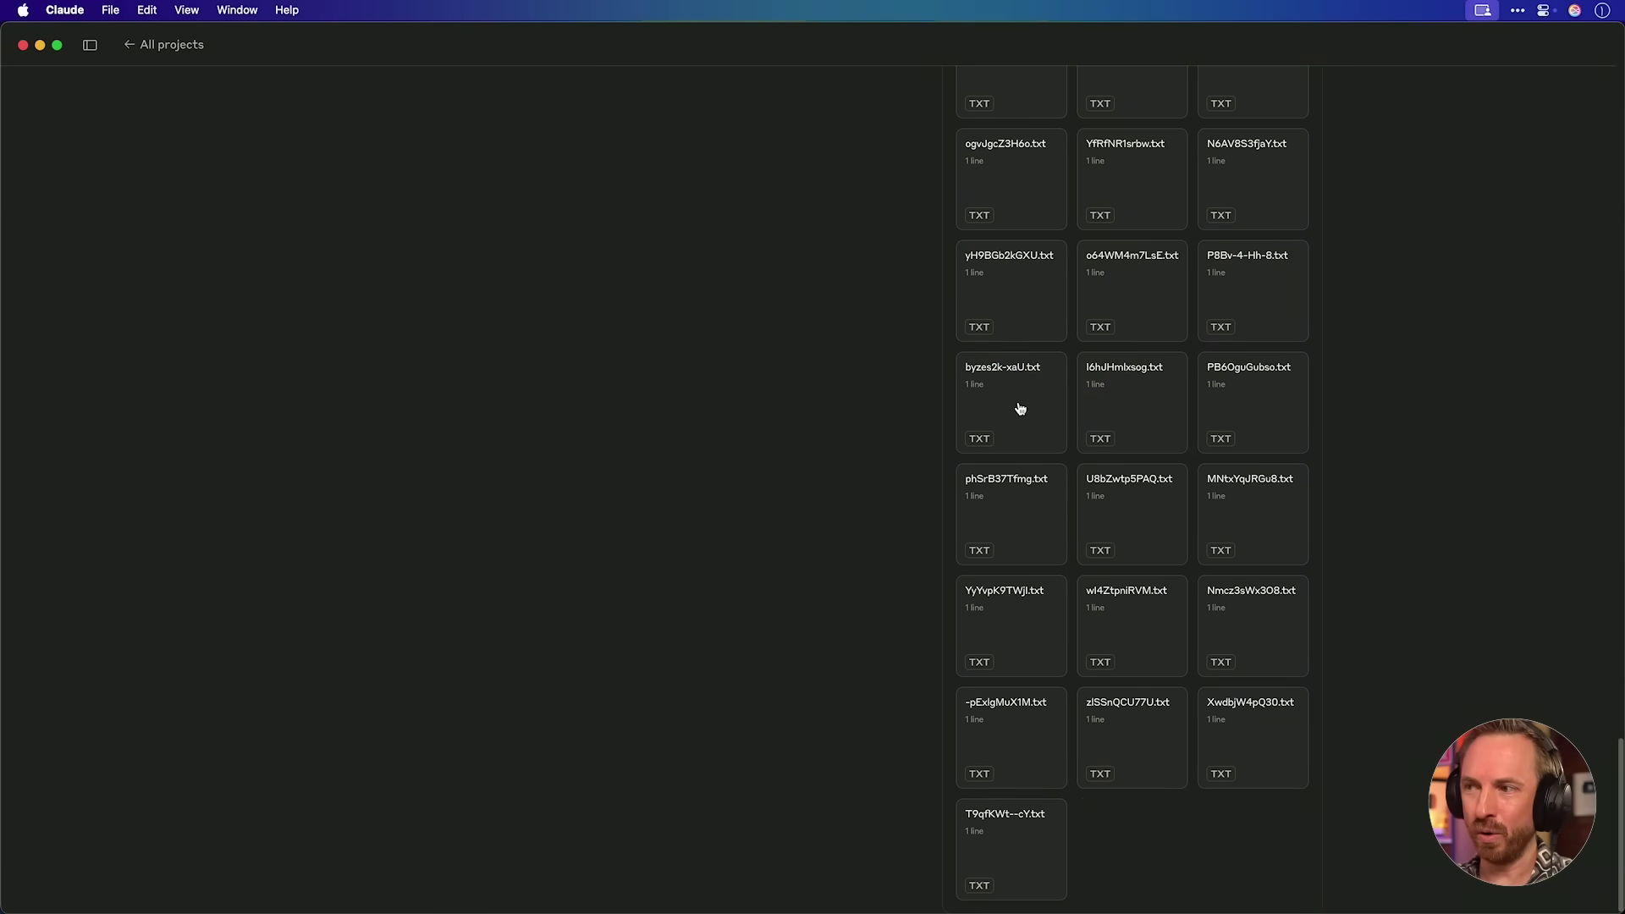
{"action": "scroll", "coordinate": [1020, 408], "scroll_direction": "up", "scroll_amount": 15}
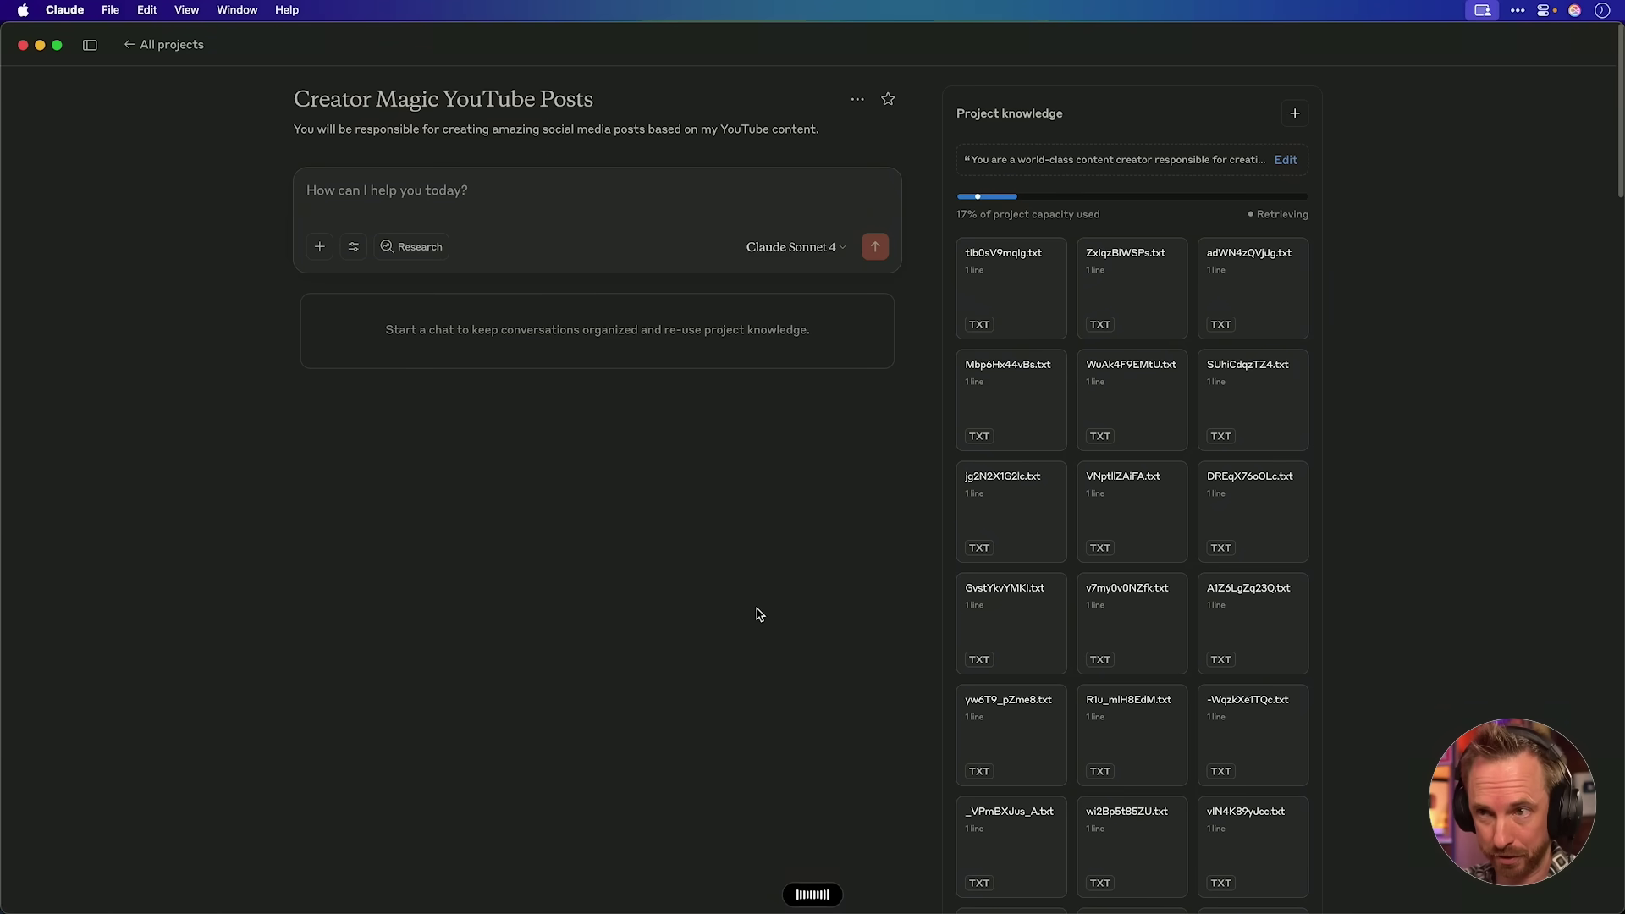
Request five hashtag-free 140-character X posts and always allow Claude's Zapier tool to save them
{"action": "type", "text": "I'd like you to make 5 posts based on my YouTube videos that I can post on the platform X. 140 characters in length, don't use hashtags, and make them attract a lot of attention. Once you've done that, please record them to a Zapier table."}
{"action": "key", "text": "Return"}
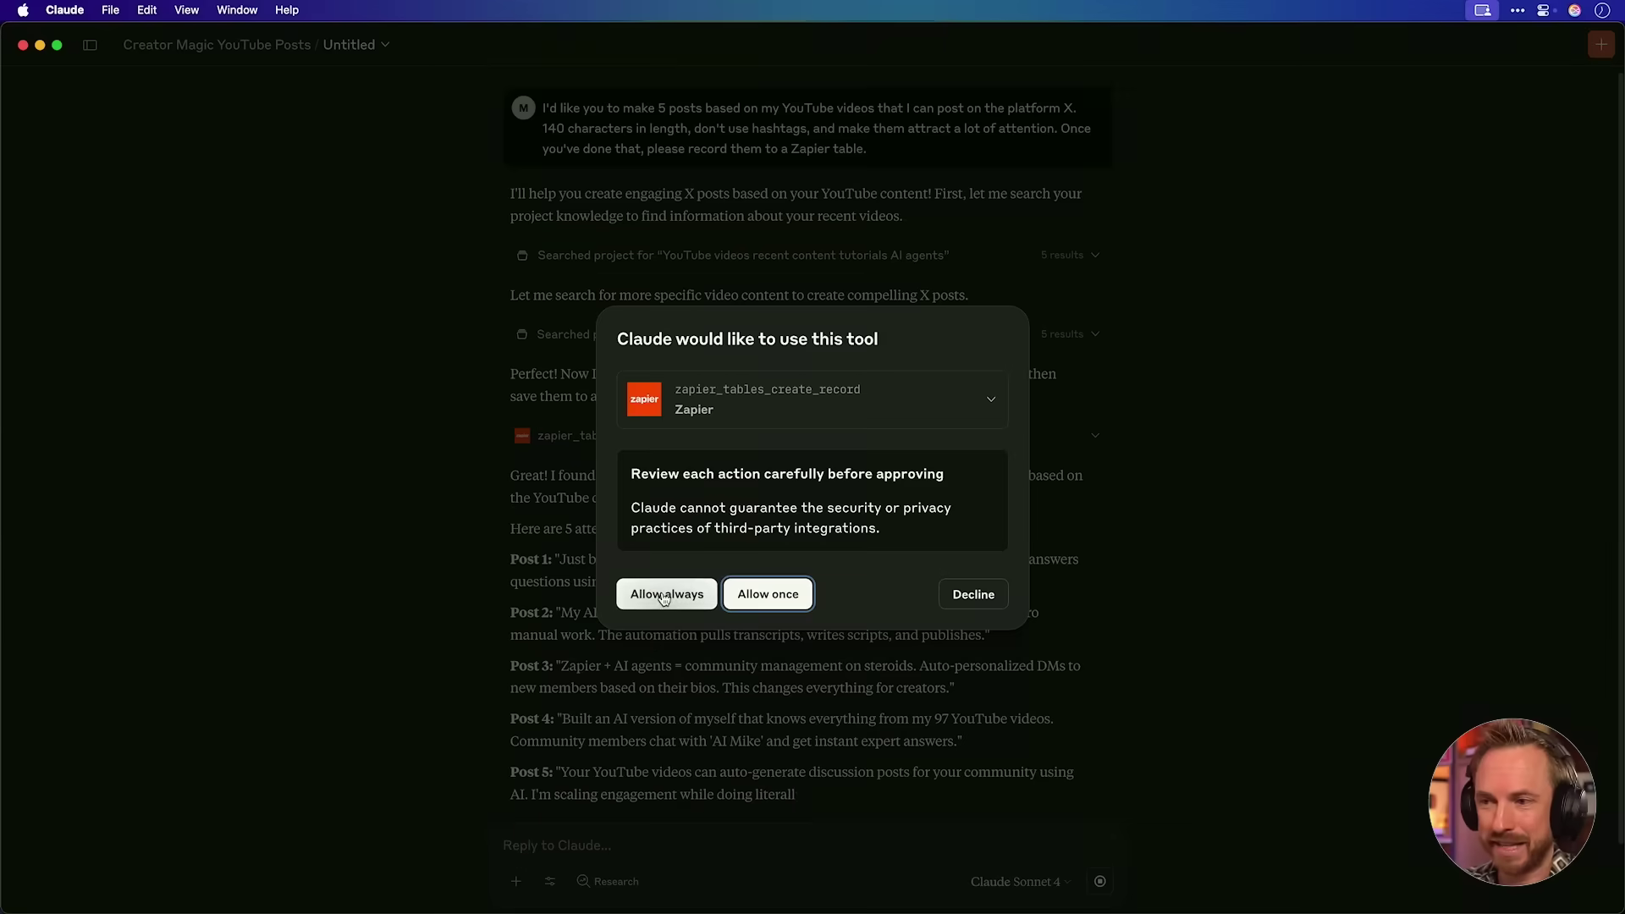
{"action": "left_click", "coordinate": [662, 590]}
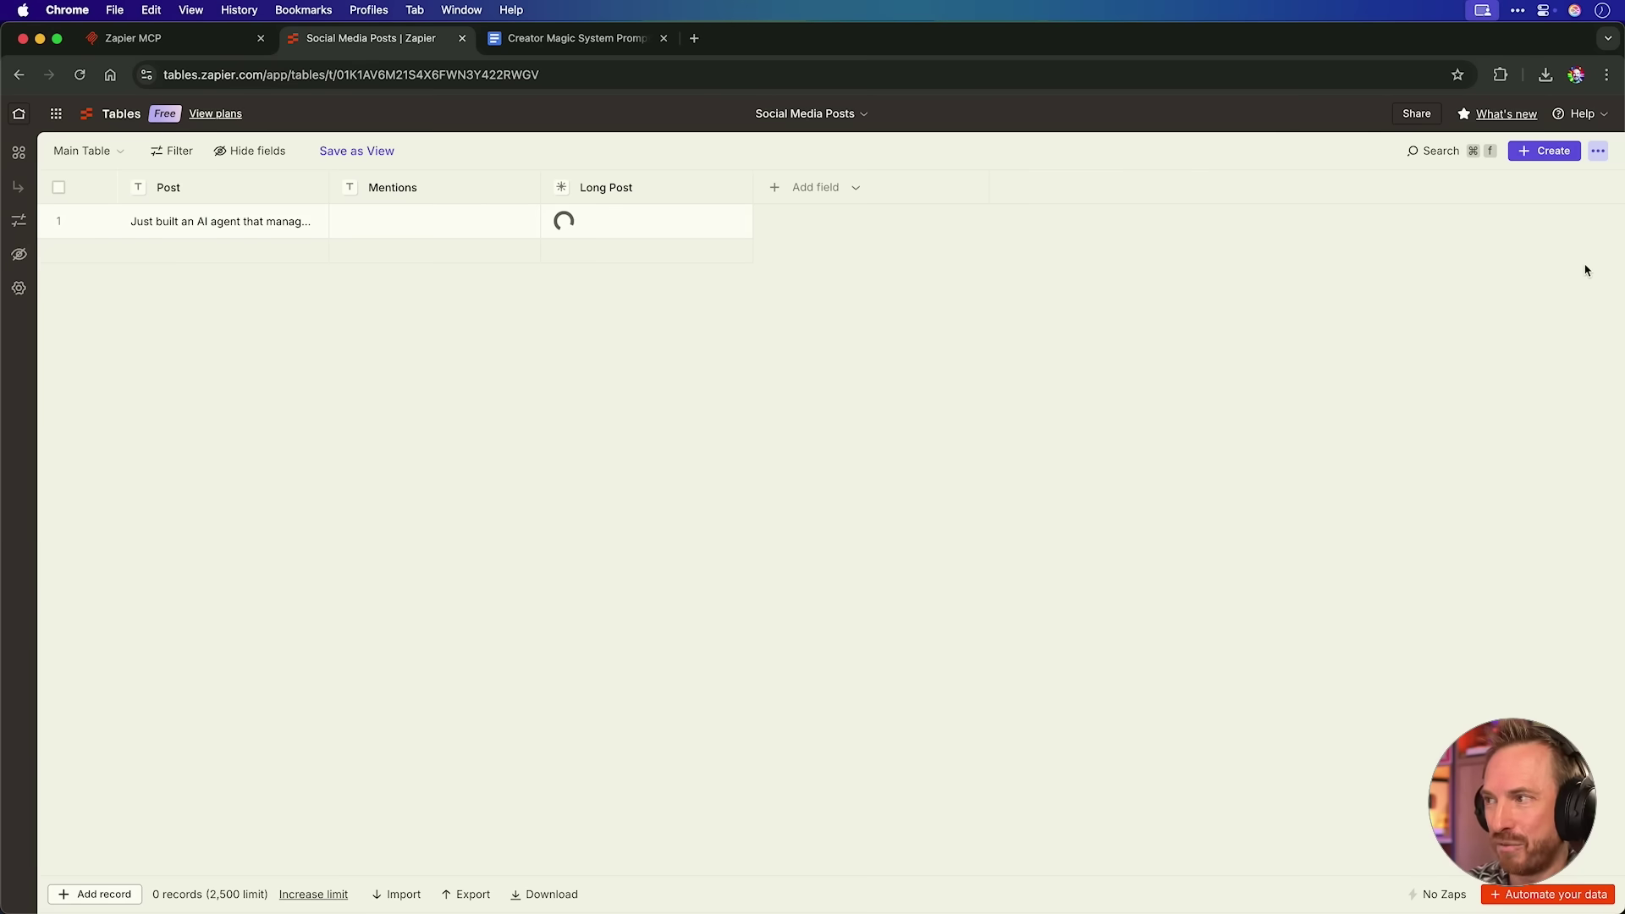
Place Claude beside the Social Media Posts table and read row 3's full Long Post
{"action": "key", "text": "super+Tab"}
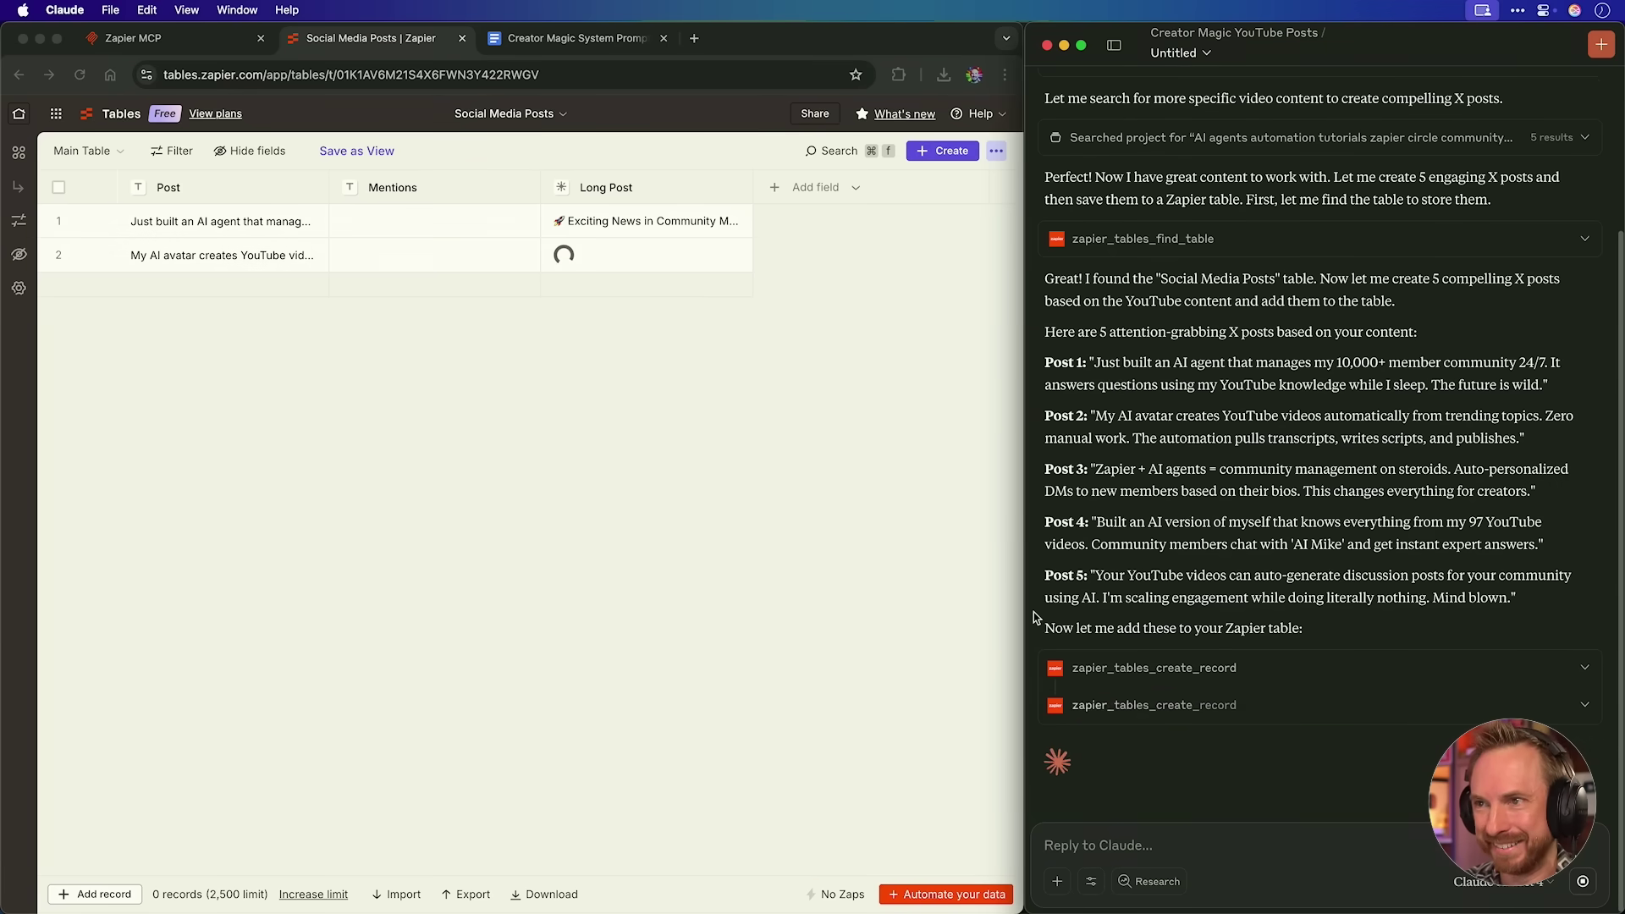
{"action": "left_click", "coordinate": [202, 306]}
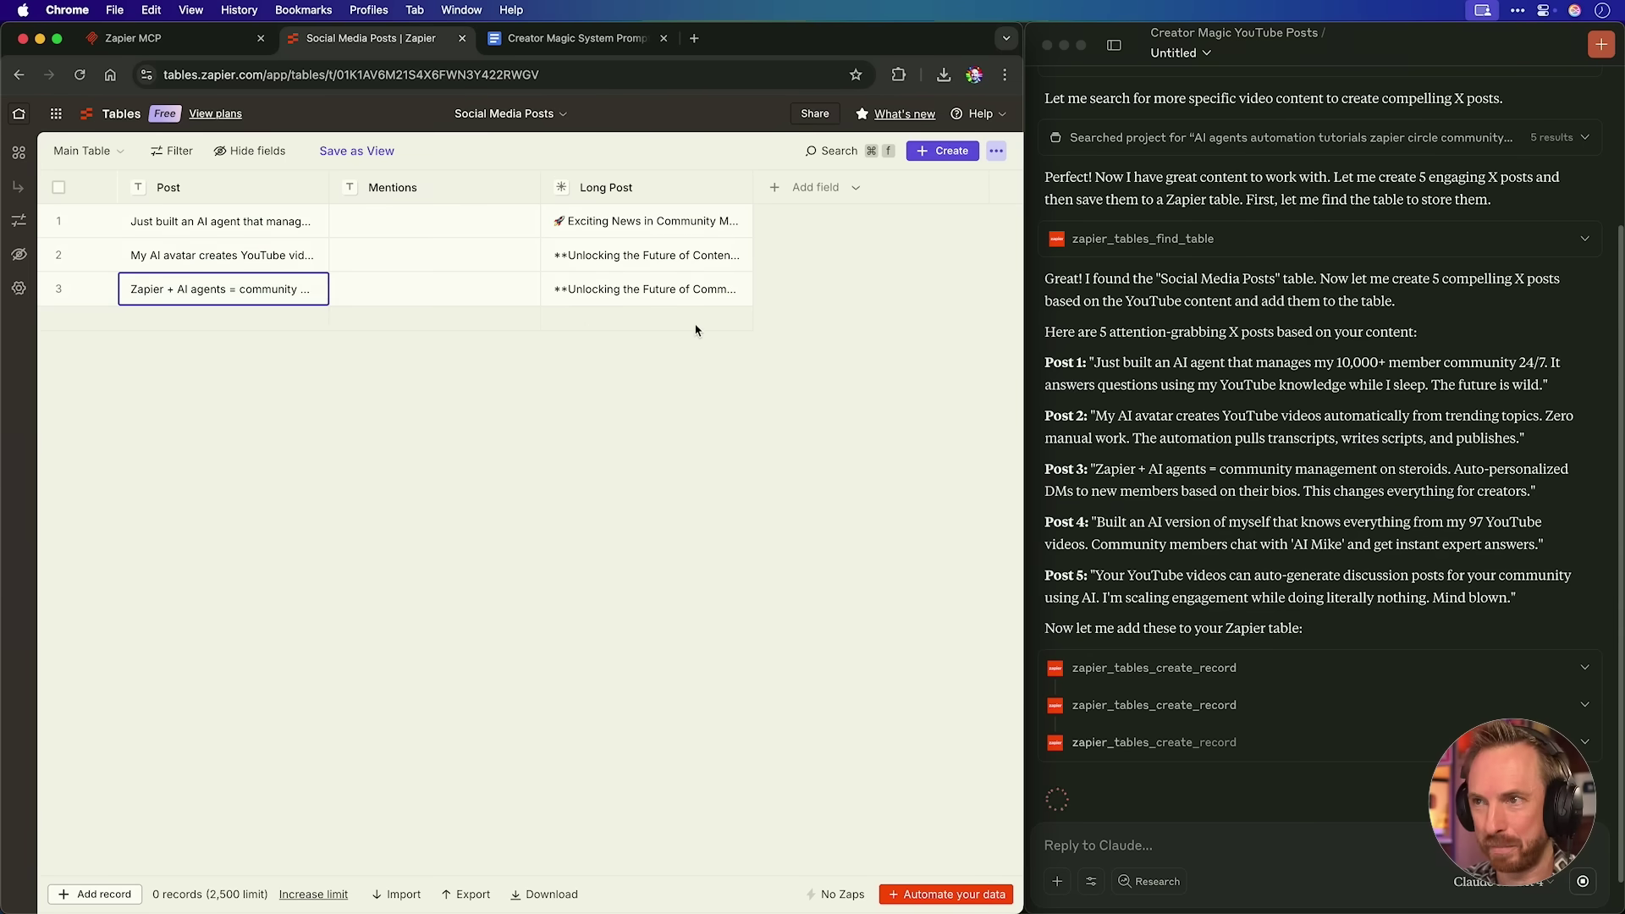
{"action": "left_click", "coordinate": [640, 293]}
{"action": "left_click", "coordinate": [640, 292]}
{"action": "scroll", "coordinate": [590, 487], "scroll_direction": "down", "scroll_amount": 5}
{"action": "key", "text": "Escape"}
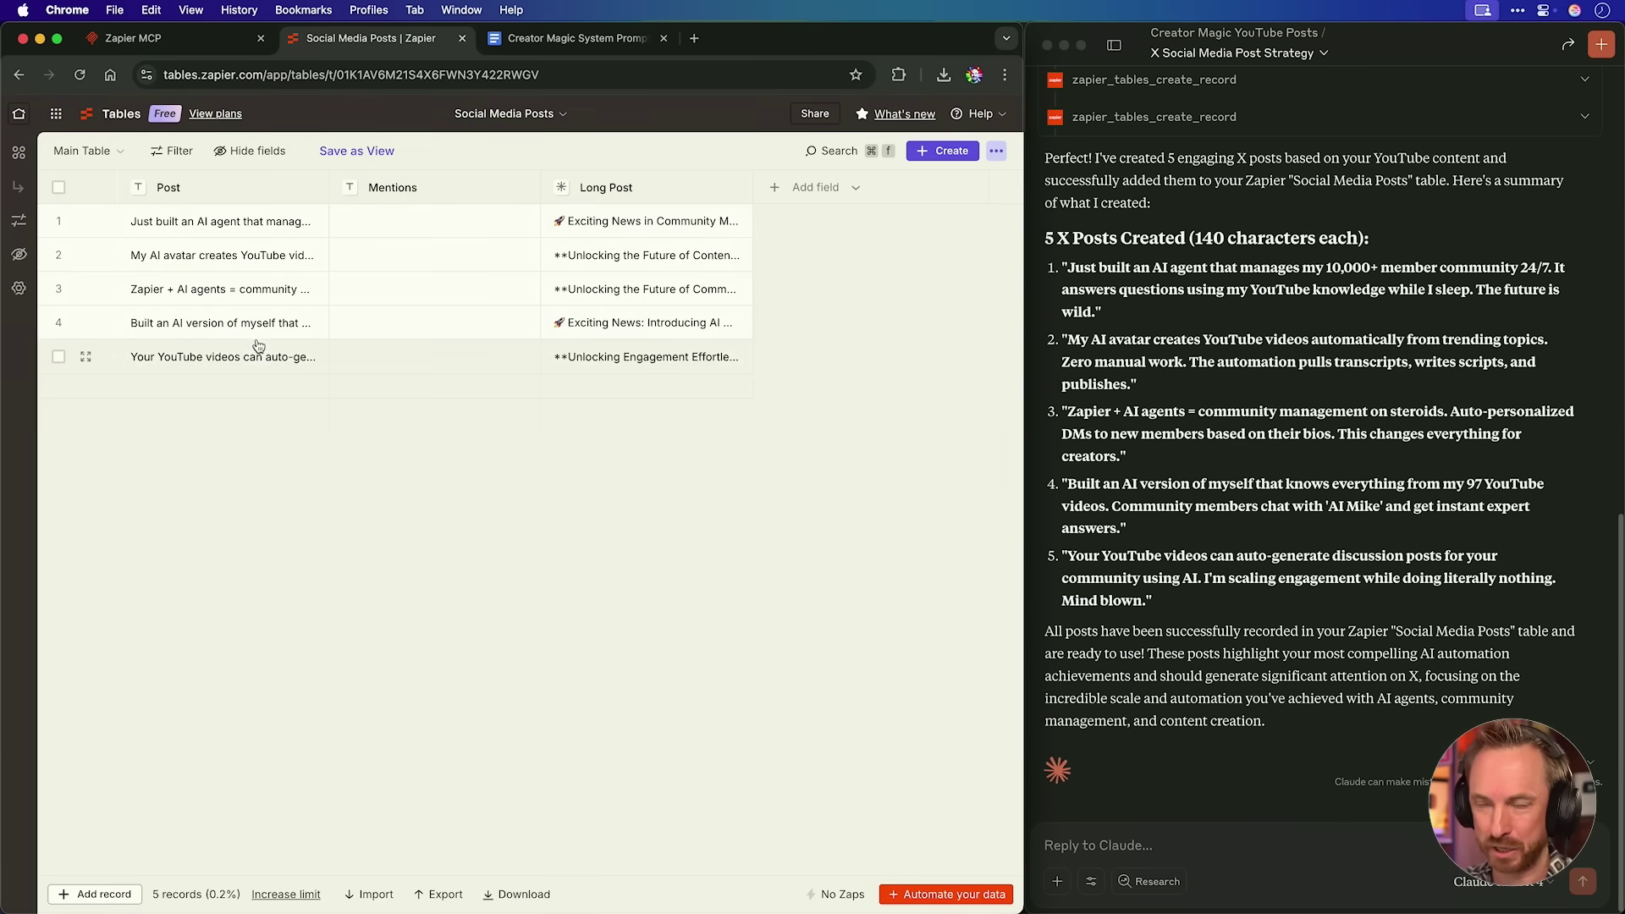
Read row 4's full long post text, then close the viewer to return to the table
{"action": "double_click", "coordinate": [275, 319]}
{"action": "left_click_drag", "start_coordinate": [298, 321], "coordinate": [34, 321]}
{"action": "left_click", "coordinate": [319, 529]}
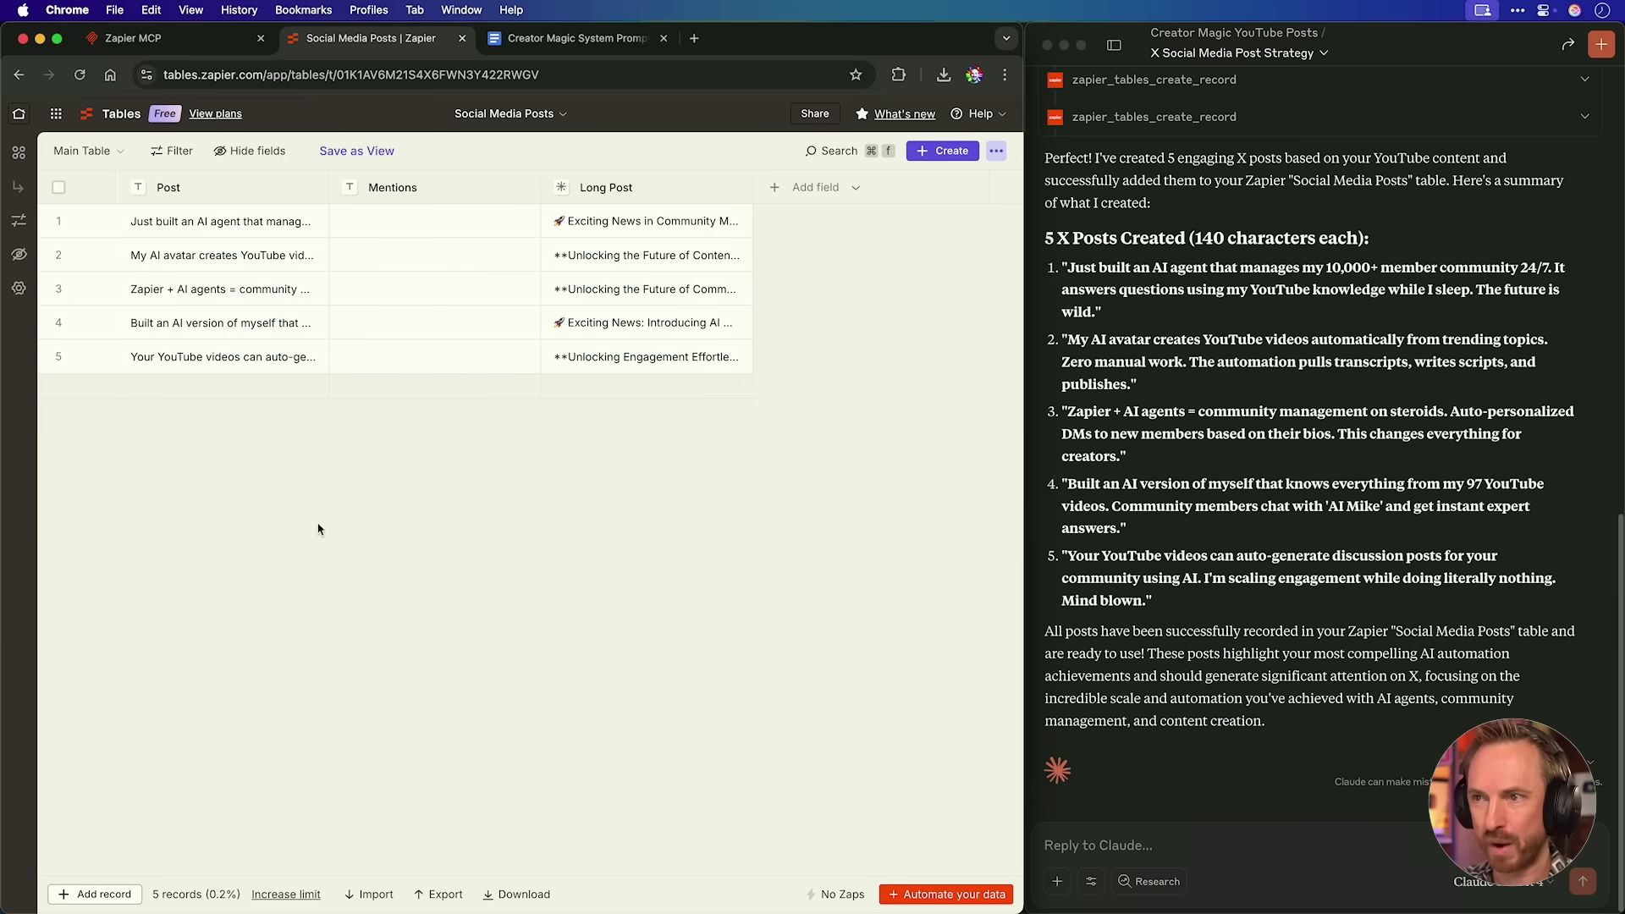
{"action": "double_click", "coordinate": [733, 336]}
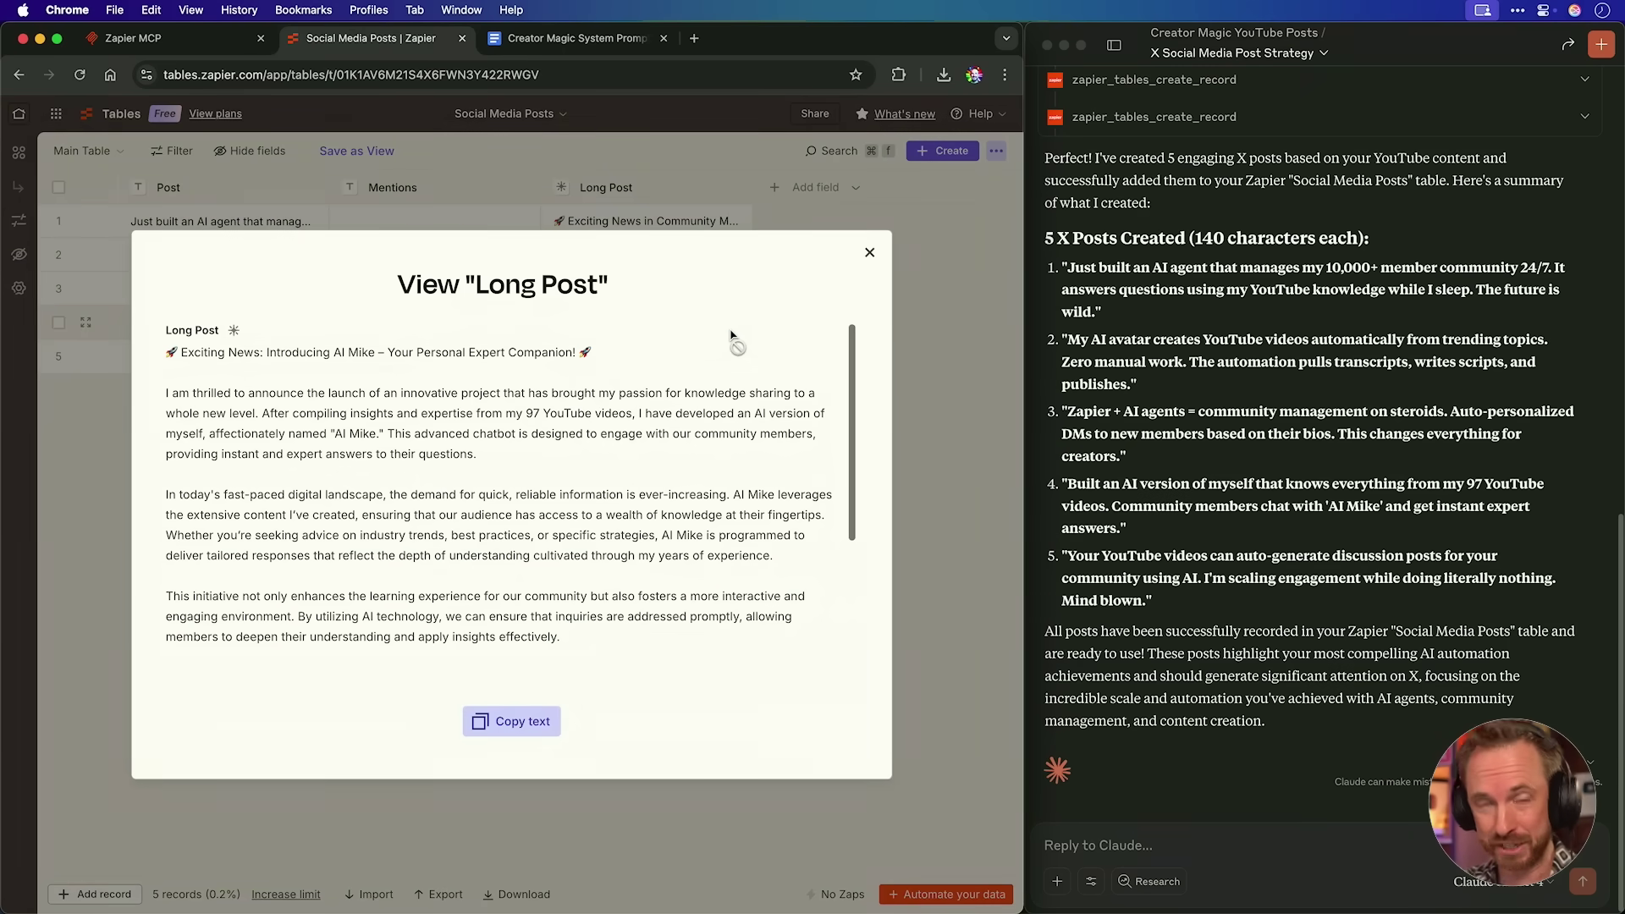
{"action": "key", "text": "Escape"}
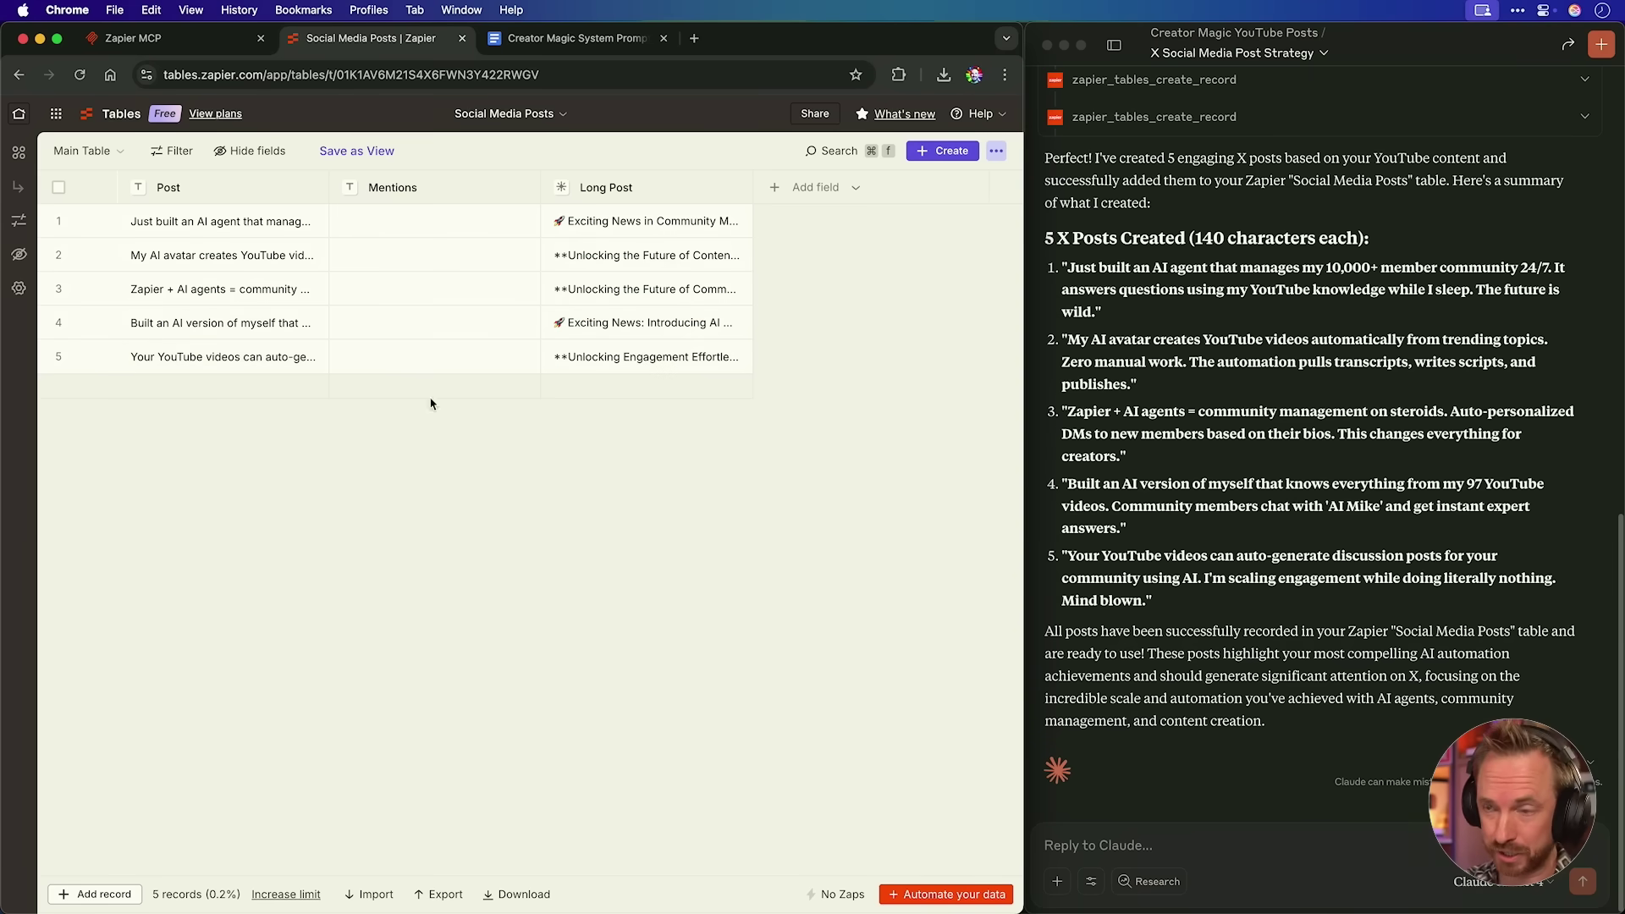
Dictate a request to tag relevant companies in each post's Mentions field, always allowing table search and update
{"action": "left_click", "coordinate": [1112, 845]}
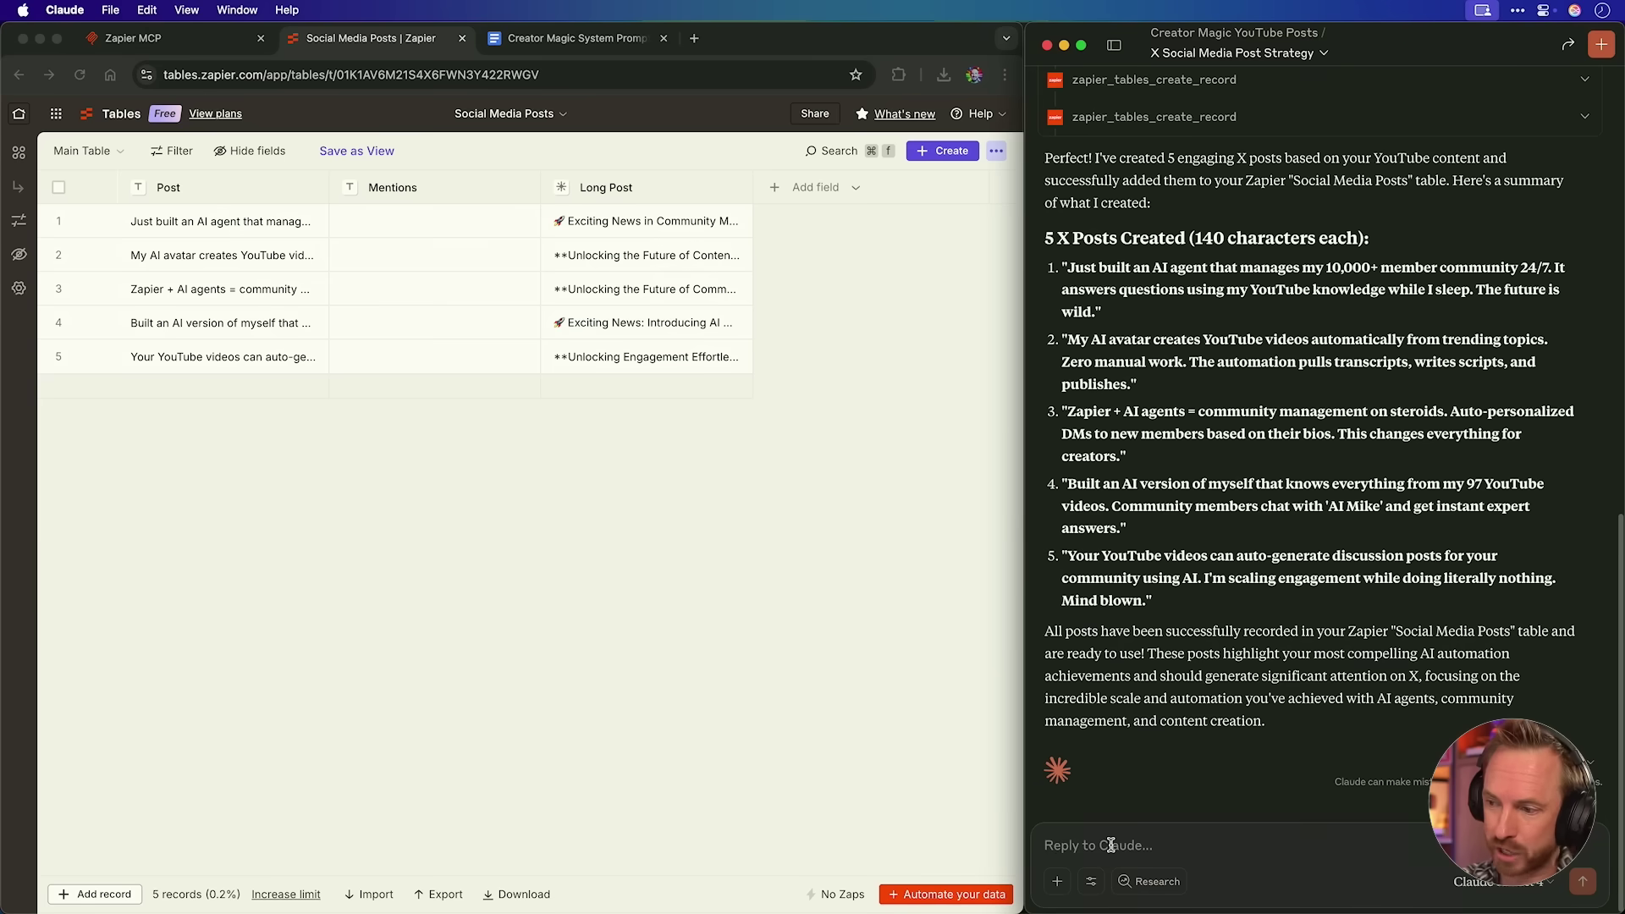
{"action": "key", "text": "fn"}
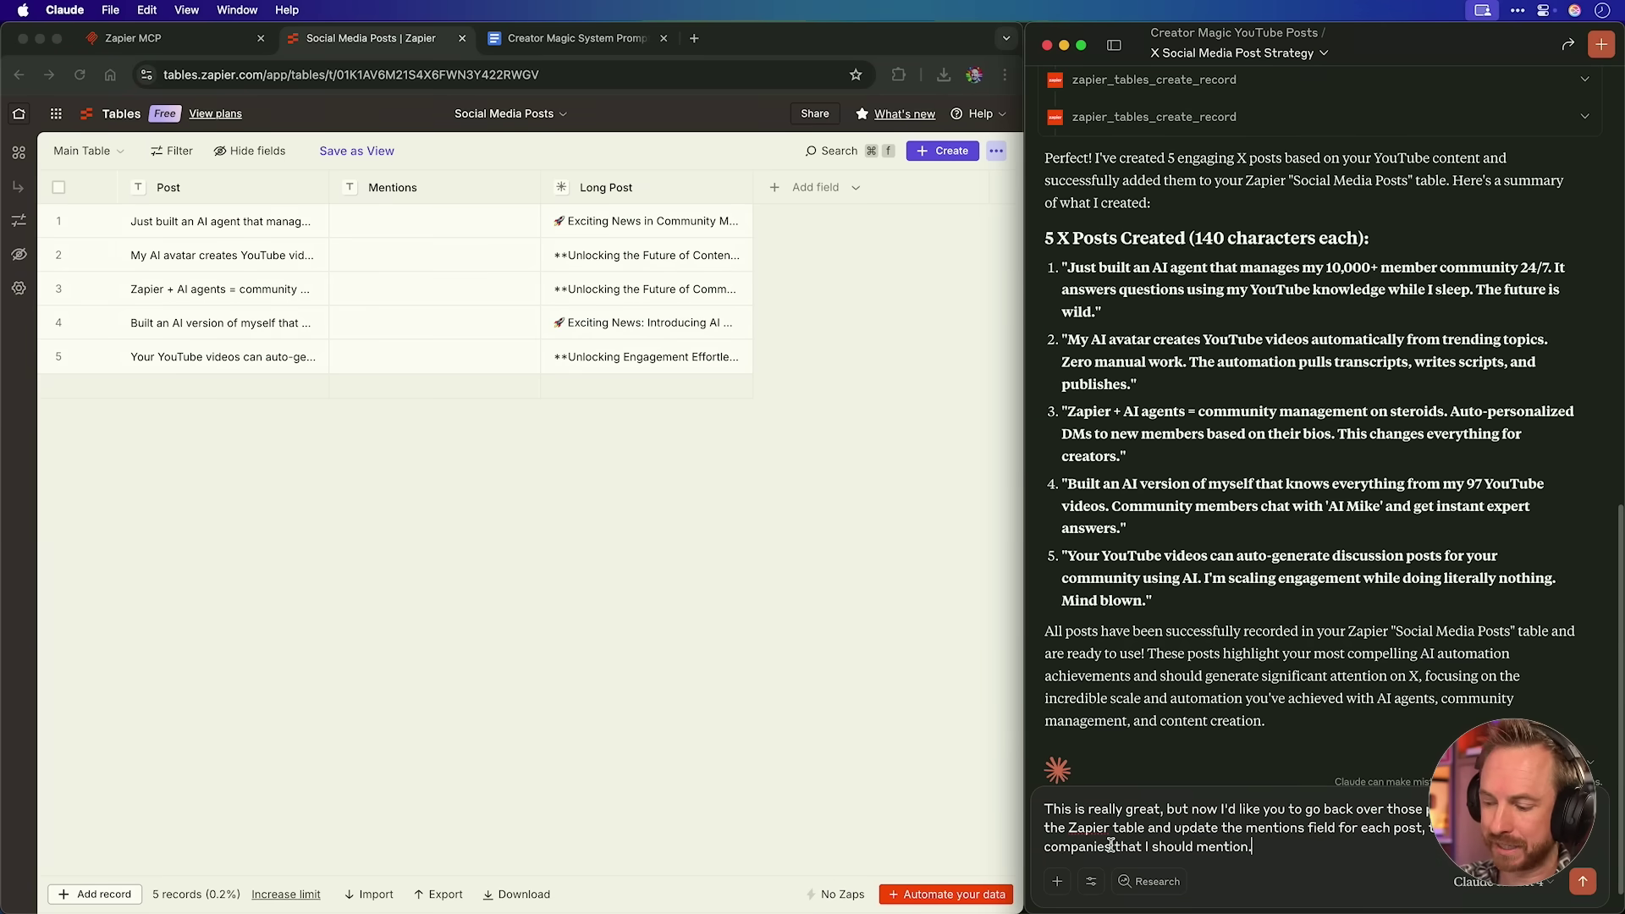
{"action": "key", "text": "Return"}
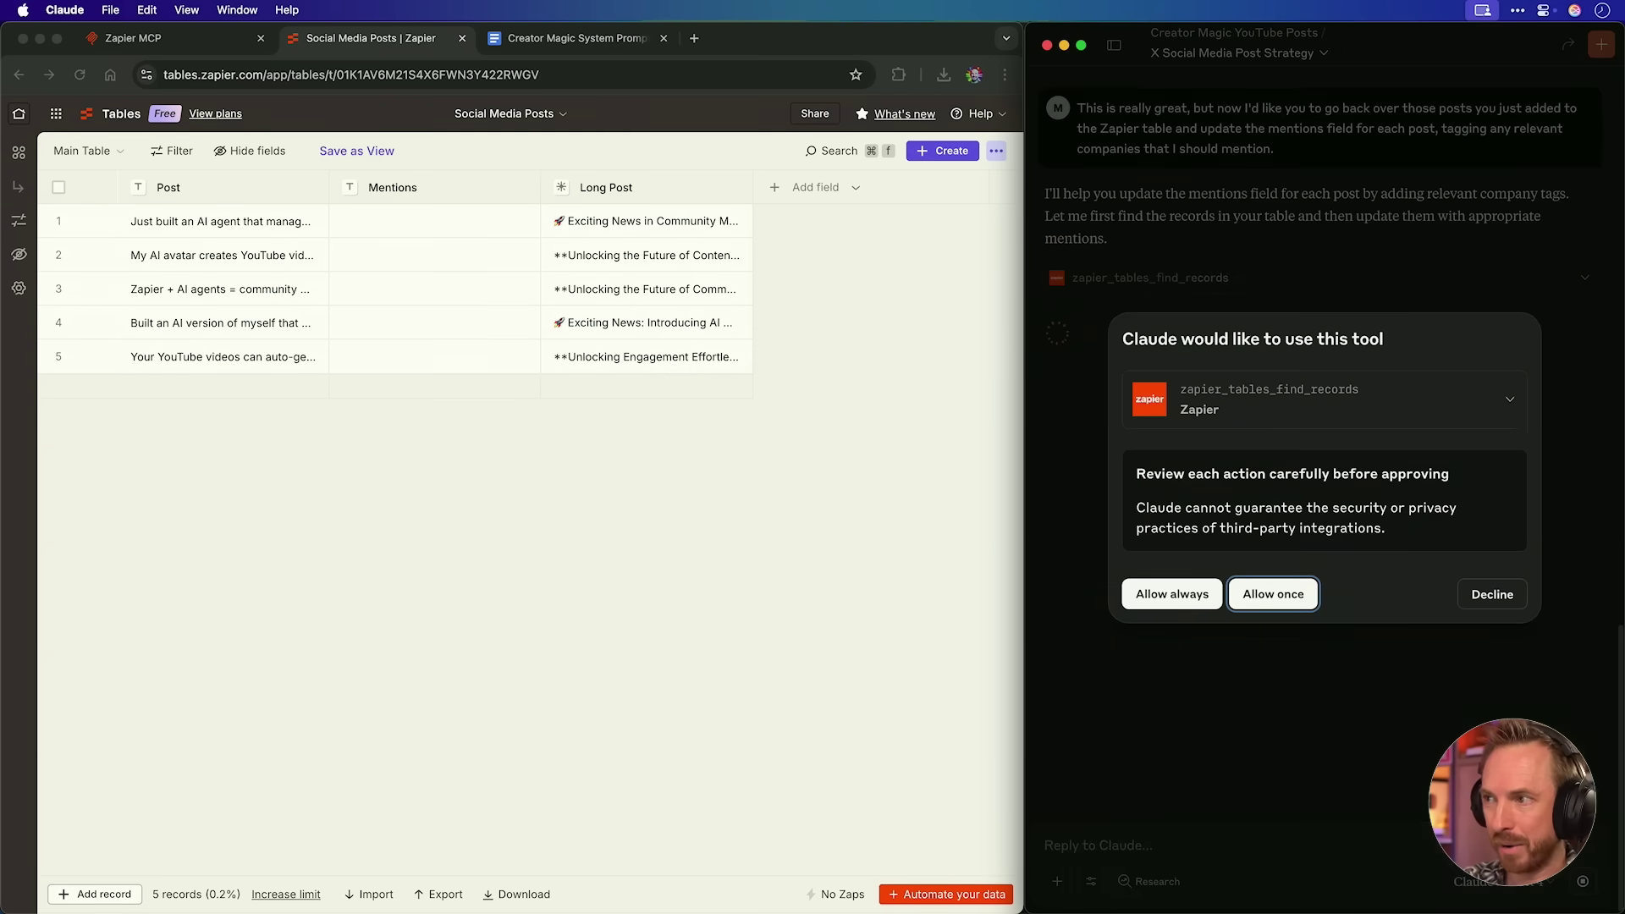
{"action": "left_click", "coordinate": [1161, 594]}
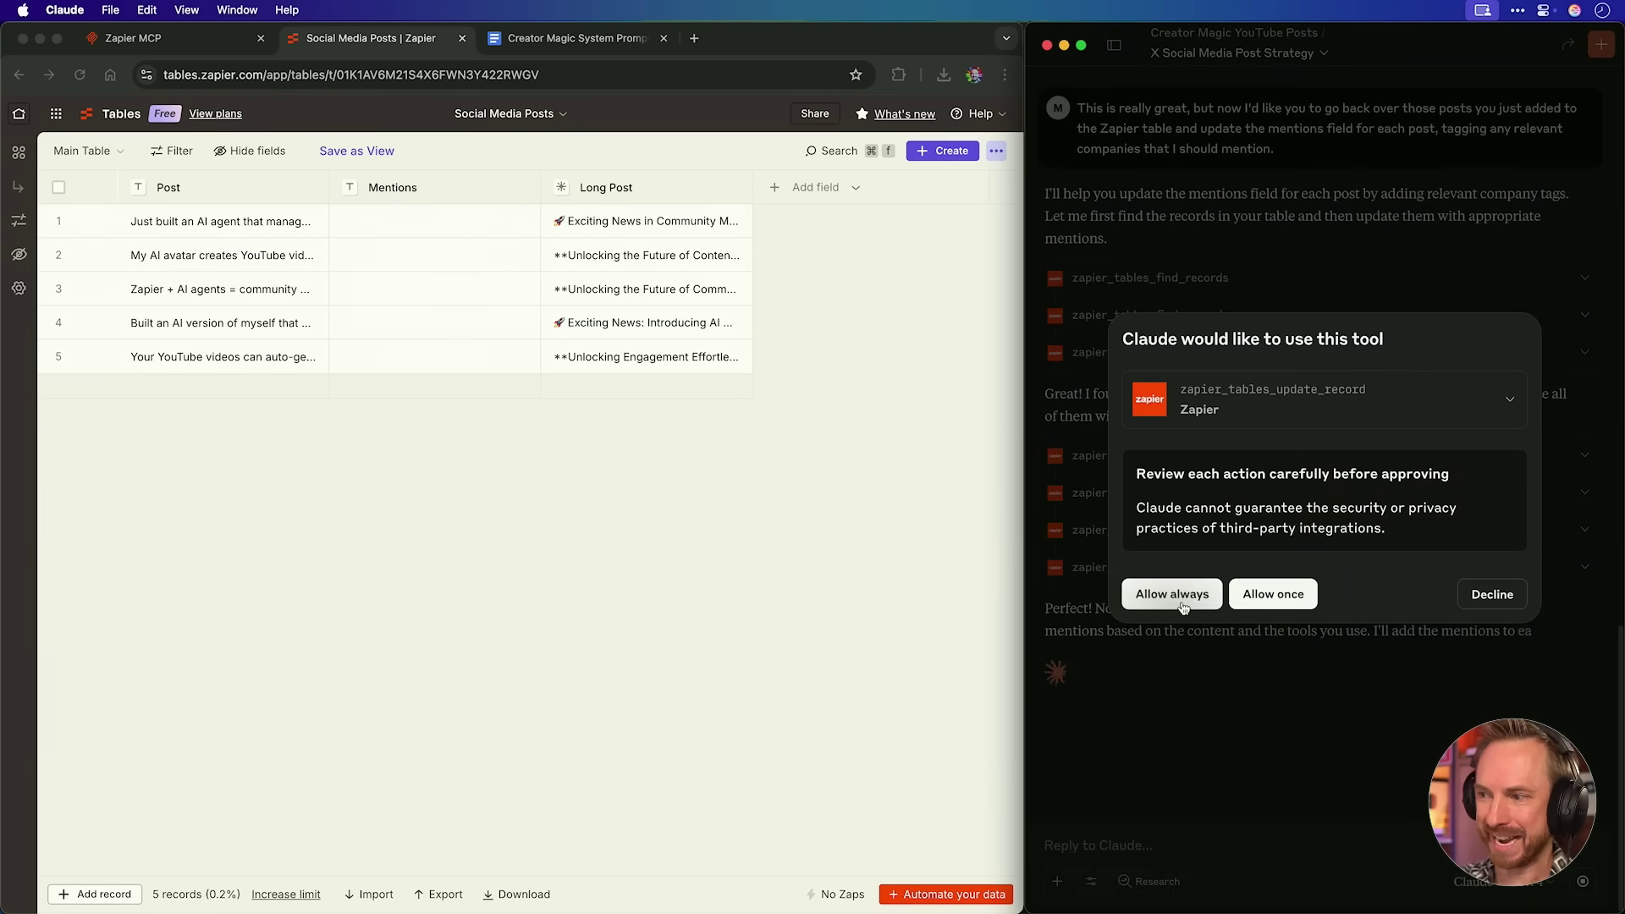
{"action": "left_click", "coordinate": [1179, 594]}
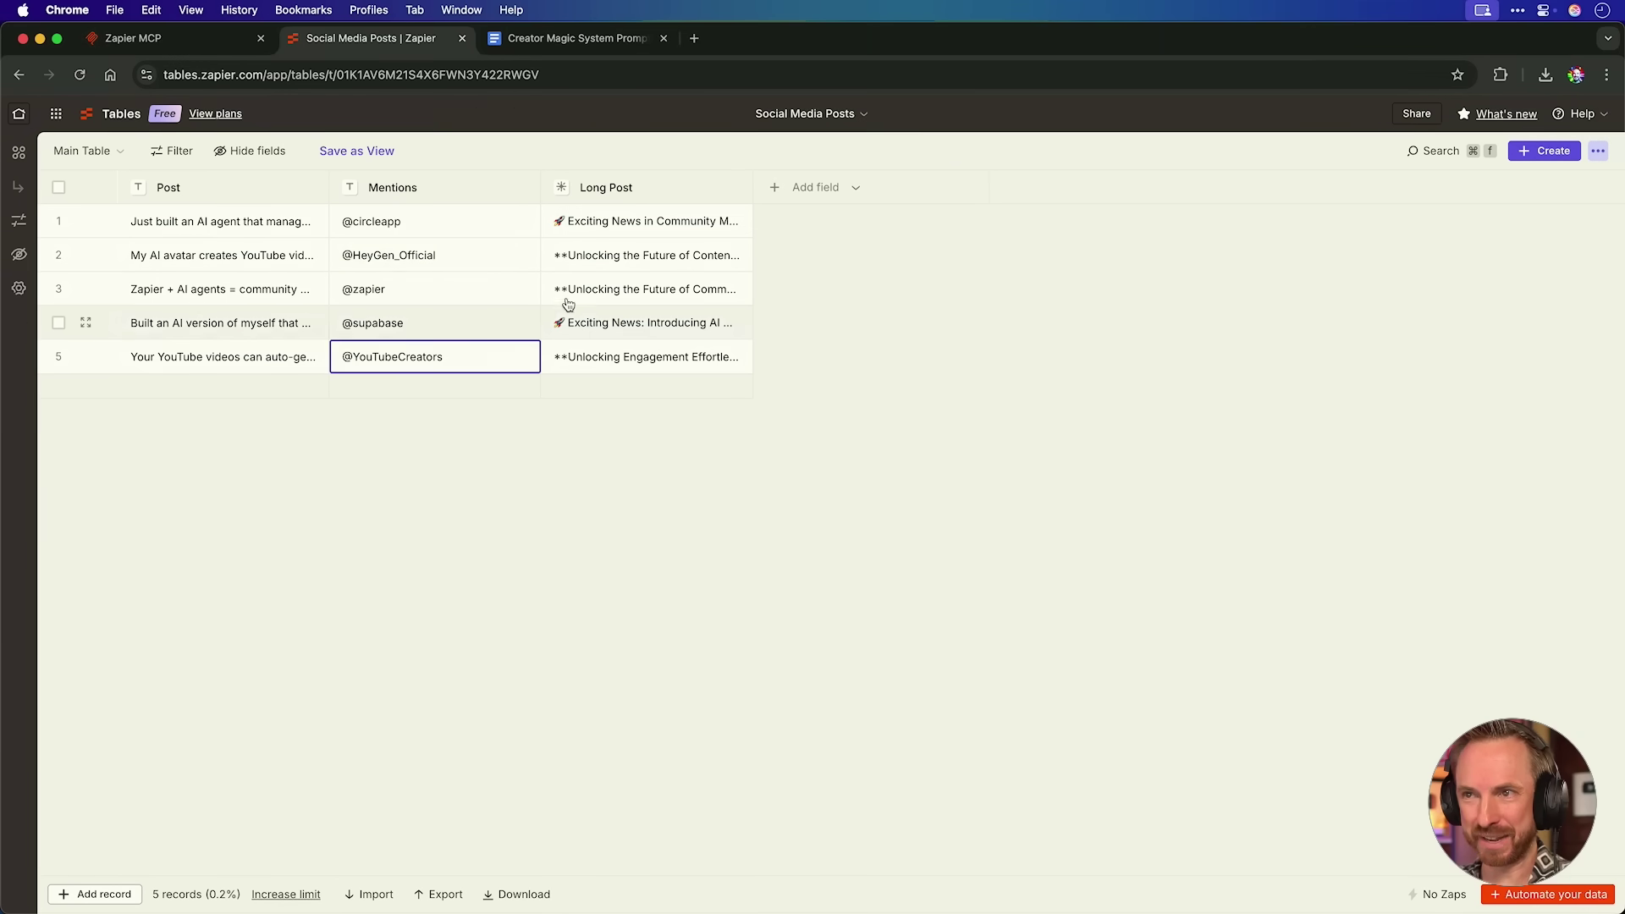
{"action": "left_click", "coordinate": [479, 231]}
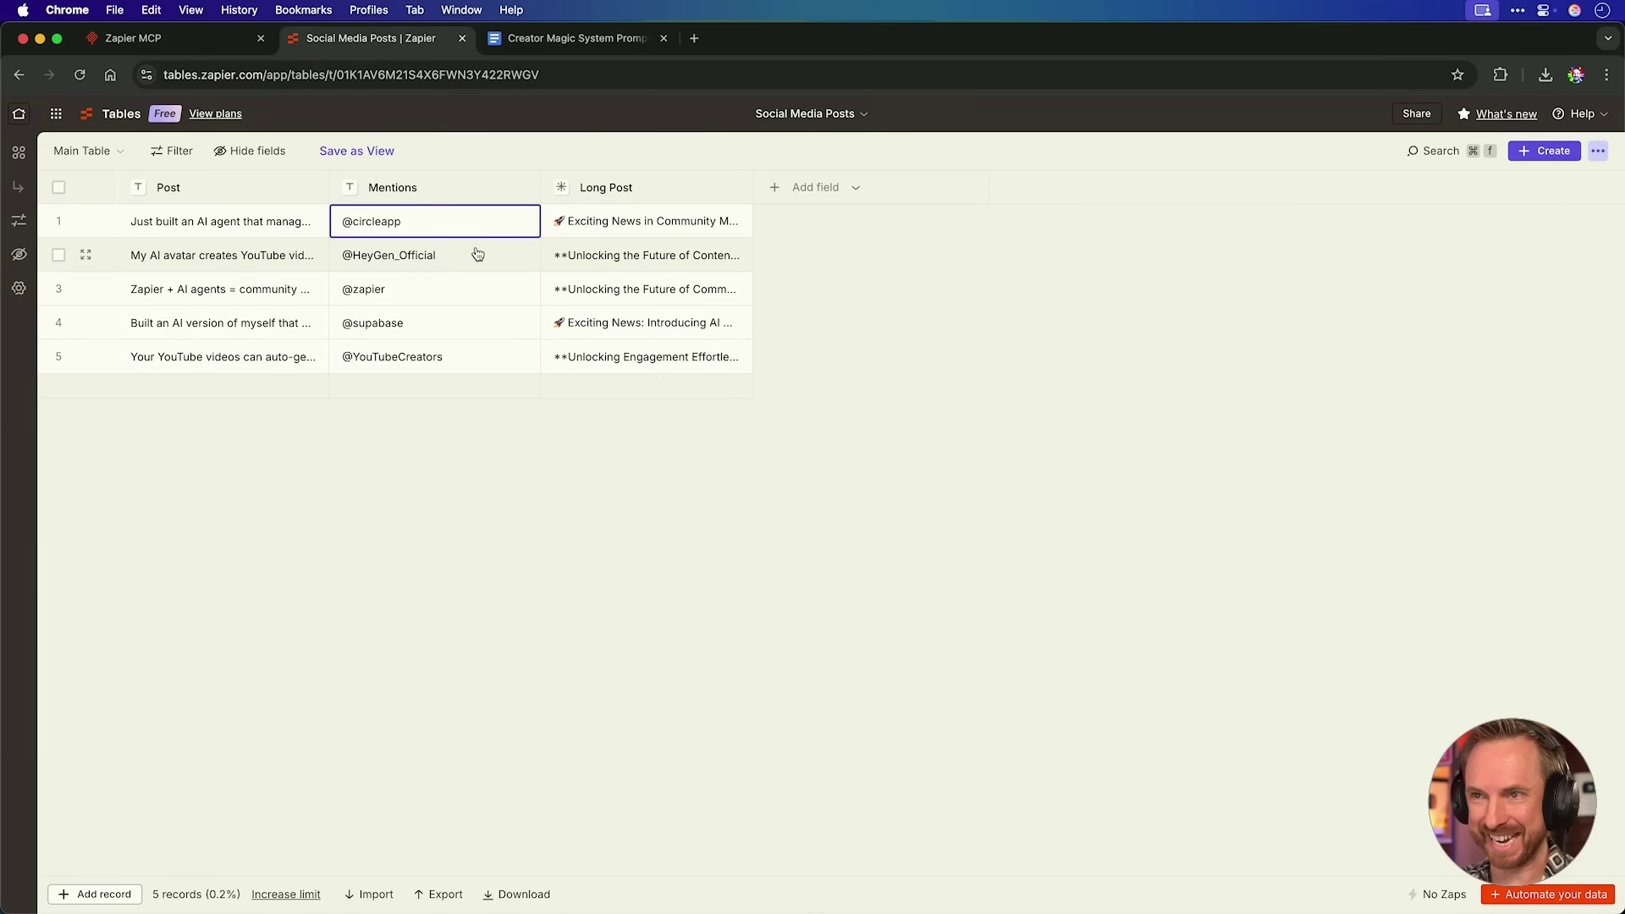
{"action": "left_click", "coordinate": [476, 254]}
{"action": "left_click", "coordinate": [459, 296]}
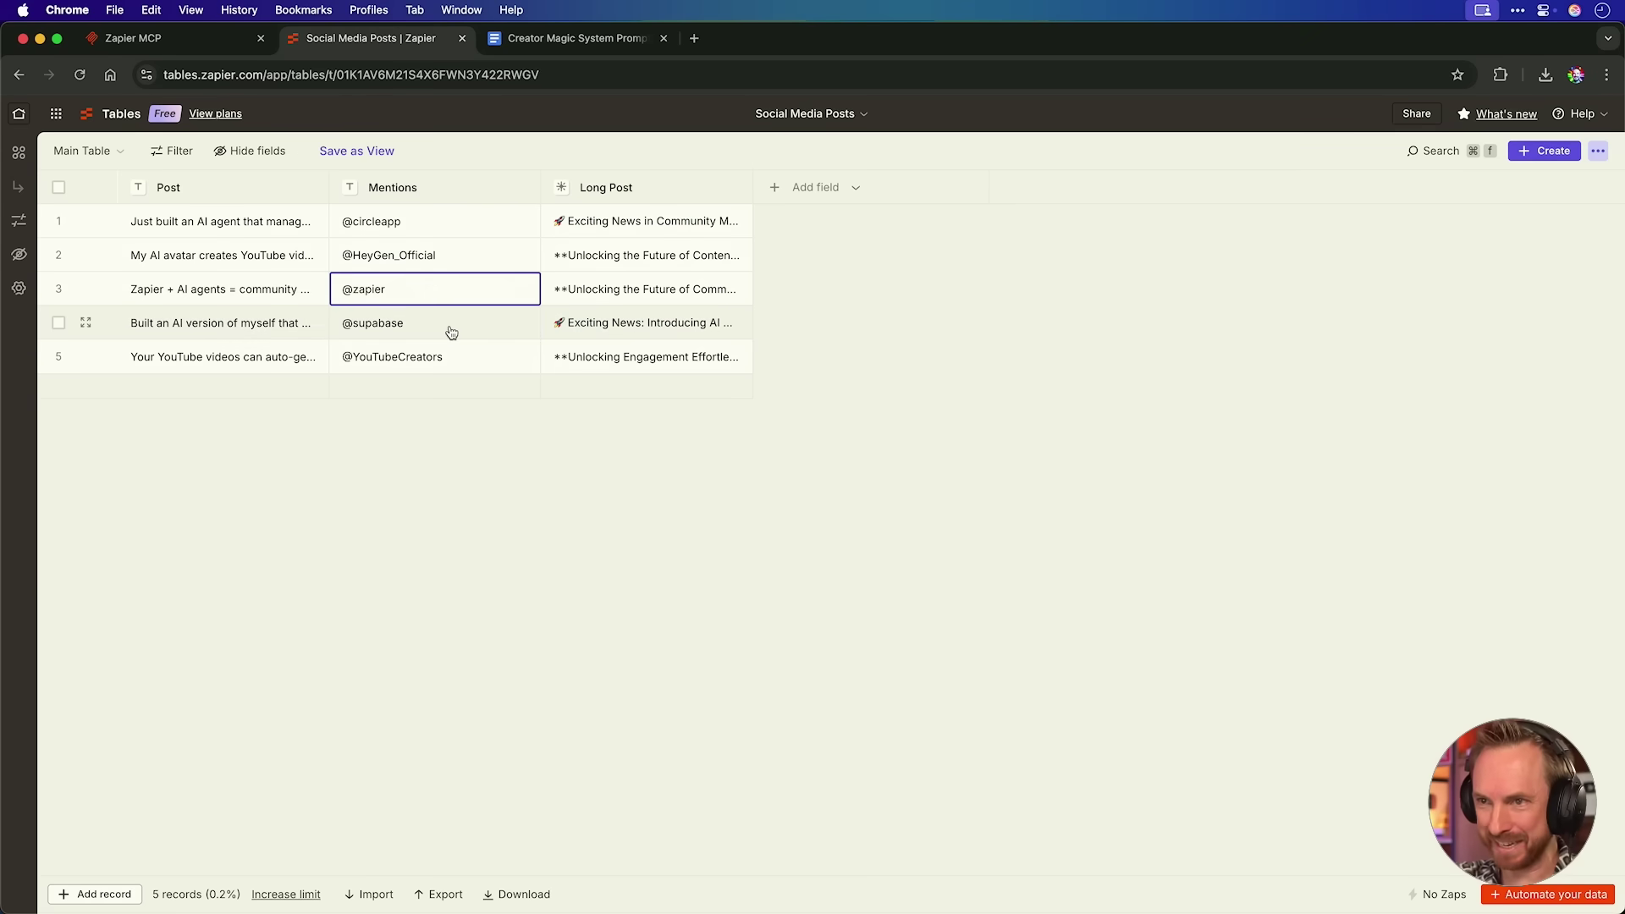
{"action": "left_click", "coordinate": [452, 325]}
{"action": "left_click", "coordinate": [440, 366]}
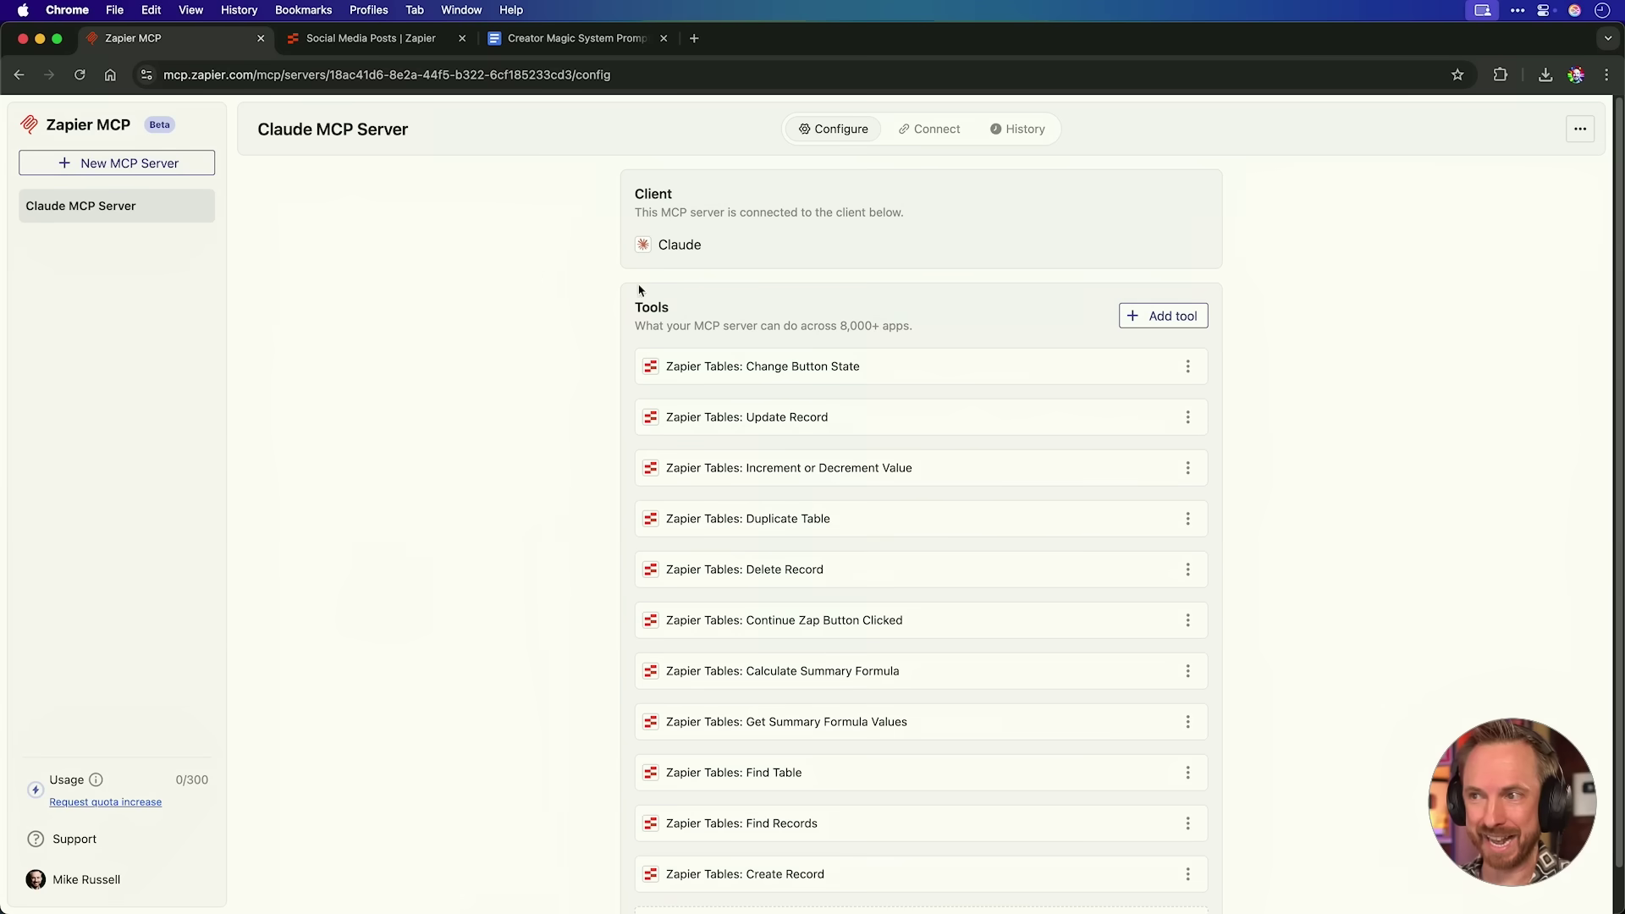
Add all Gmail tools to the Claude MCP Server using the chosen Gmail account
{"action": "left_click", "coordinate": [1139, 328]}
{"action": "left_click", "coordinate": [631, 421]}
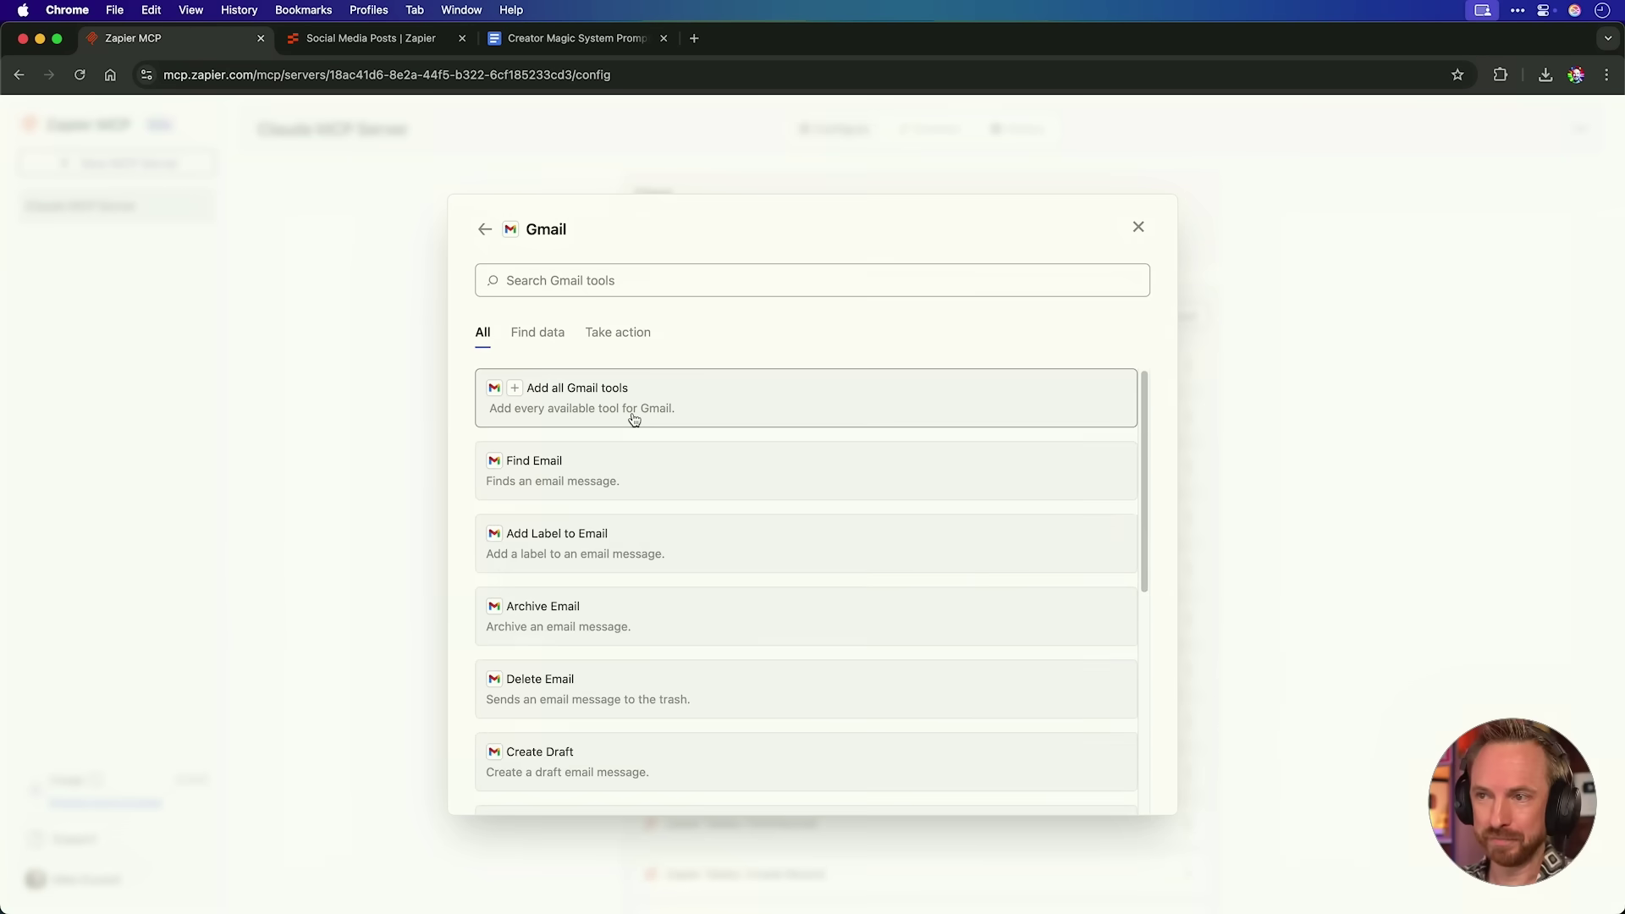
{"action": "left_click", "coordinate": [633, 419]}
{"action": "left_click", "coordinate": [631, 334]}
{"action": "left_click", "coordinate": [643, 384]}
{"action": "left_click", "coordinate": [1061, 770]}
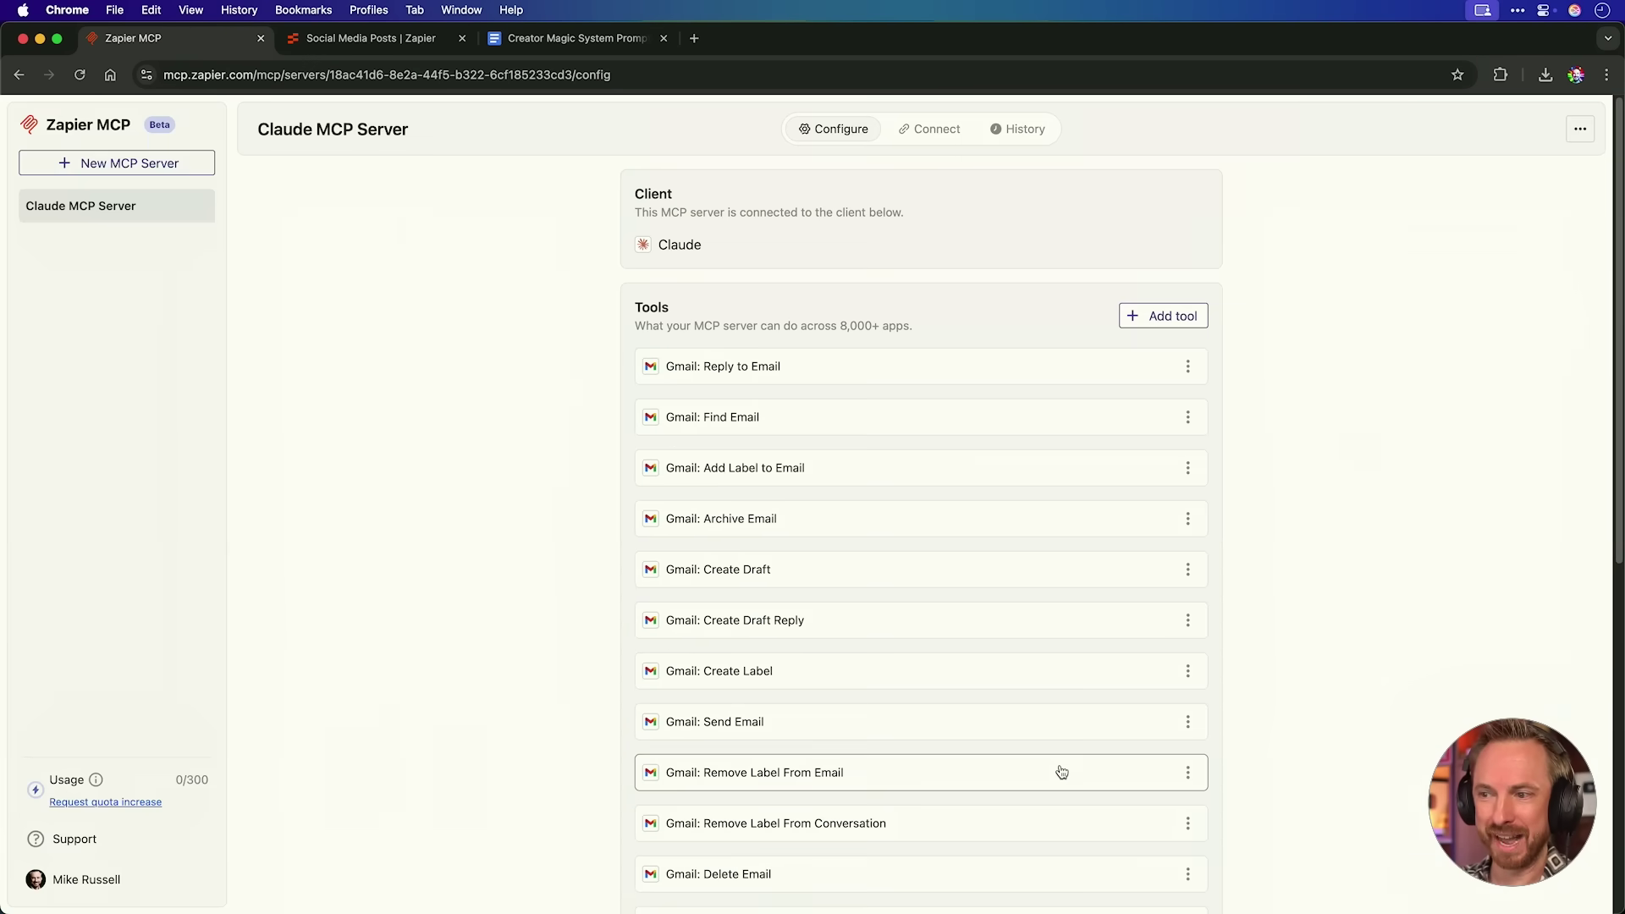
Search for Slack and add all of its tools to the server
{"action": "left_click", "coordinate": [1176, 324]}
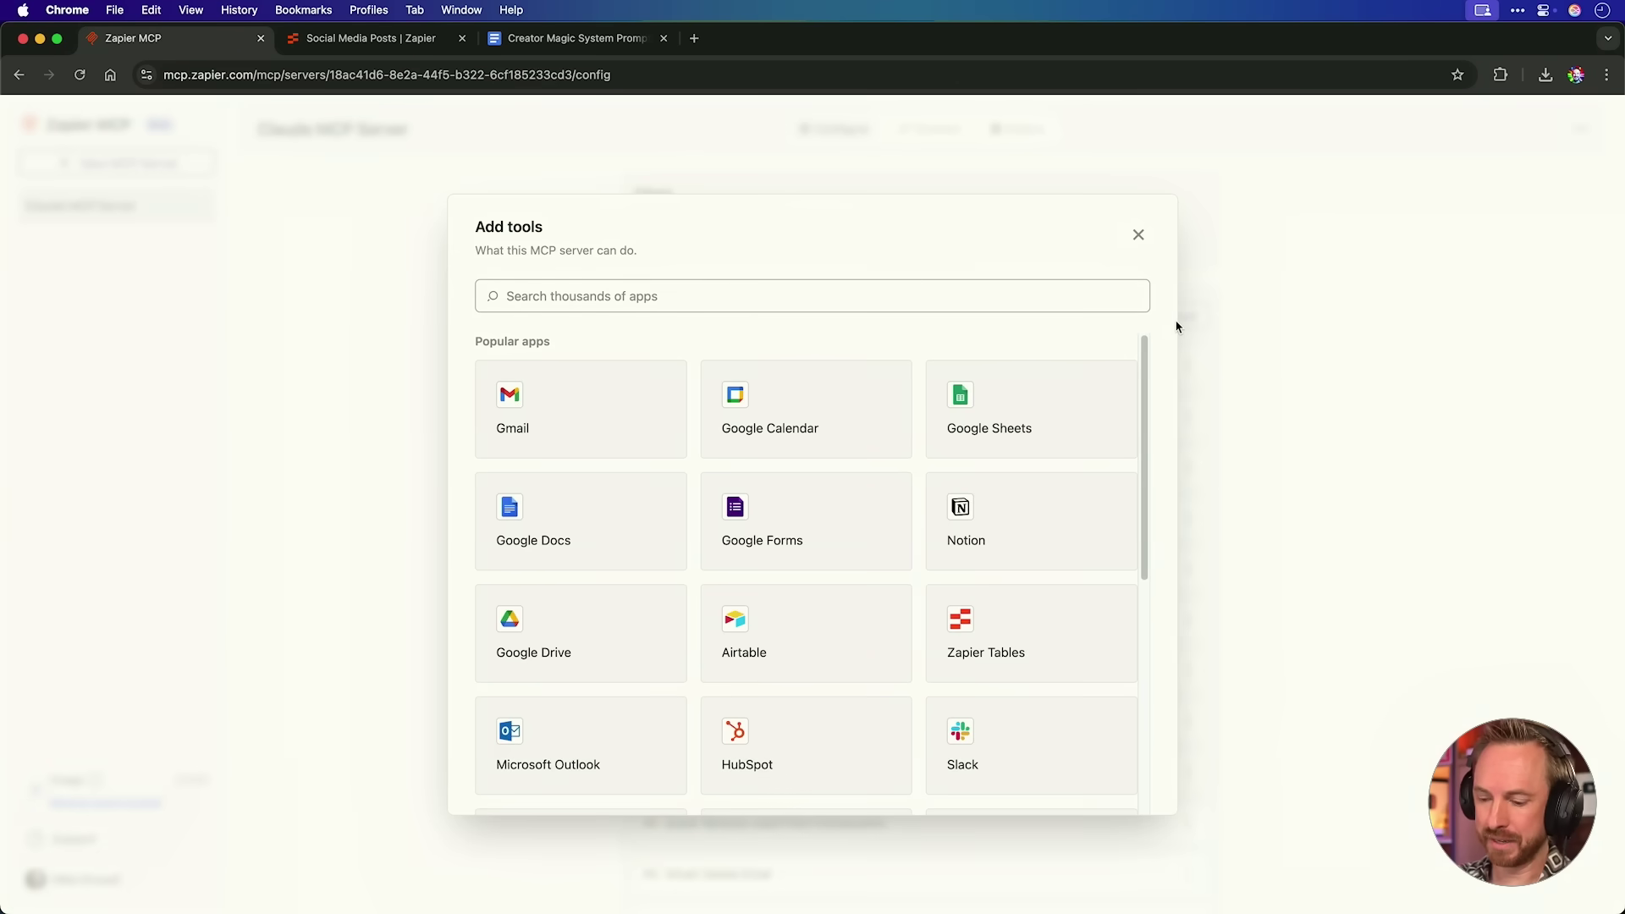
{"action": "type", "text": "slack"}
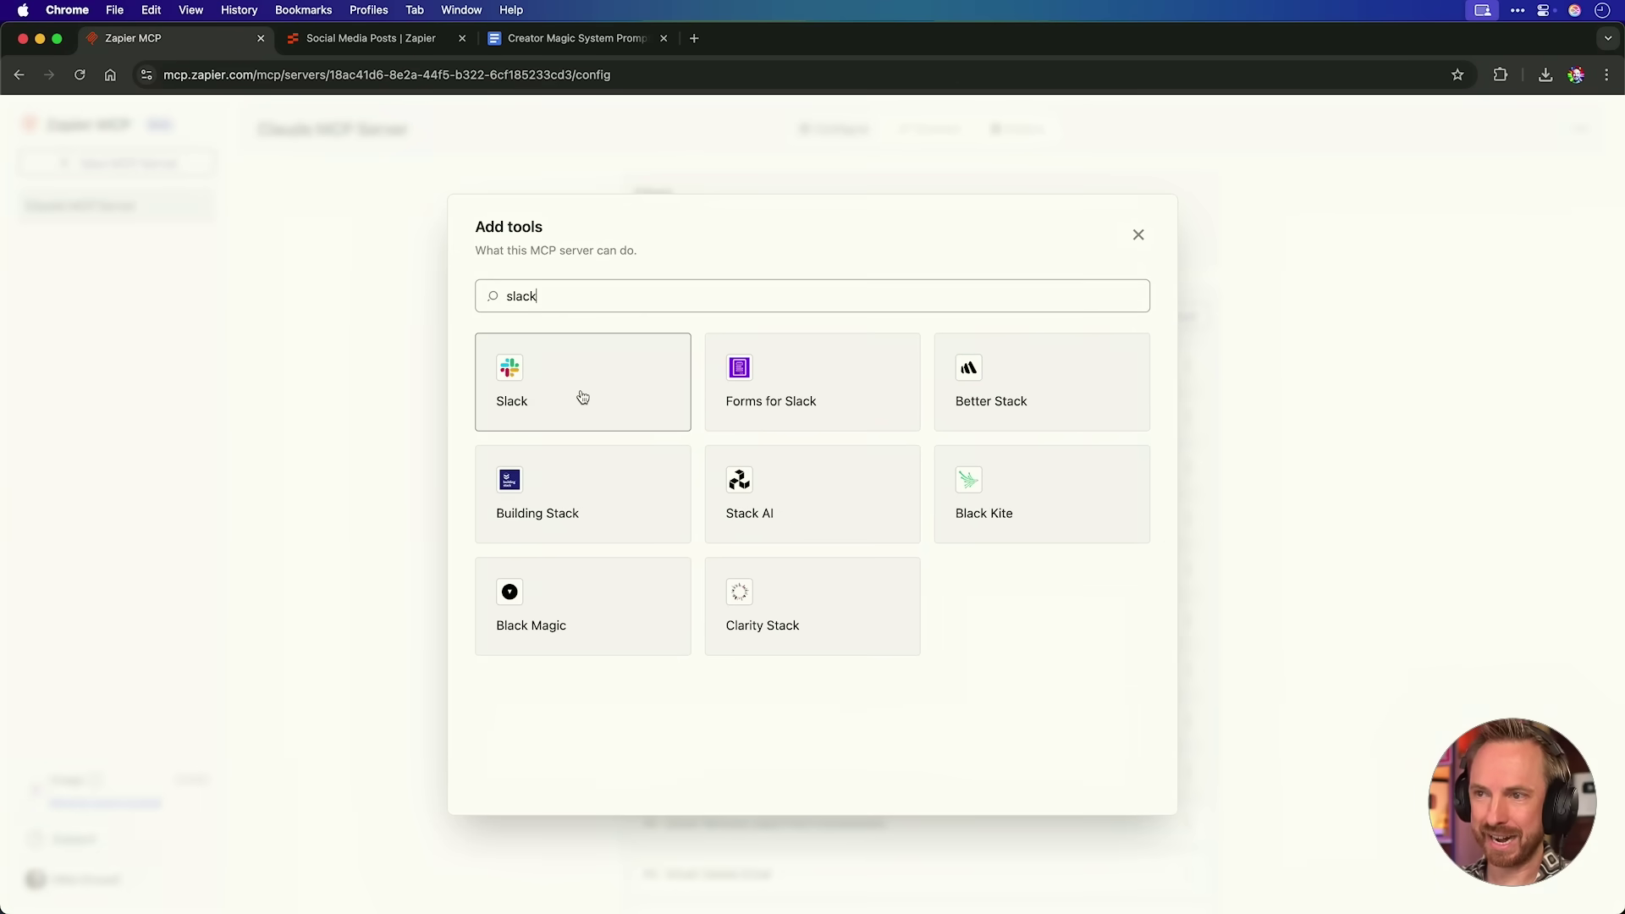
{"action": "left_click", "coordinate": [583, 397]}
{"action": "left_click", "coordinate": [583, 398]}
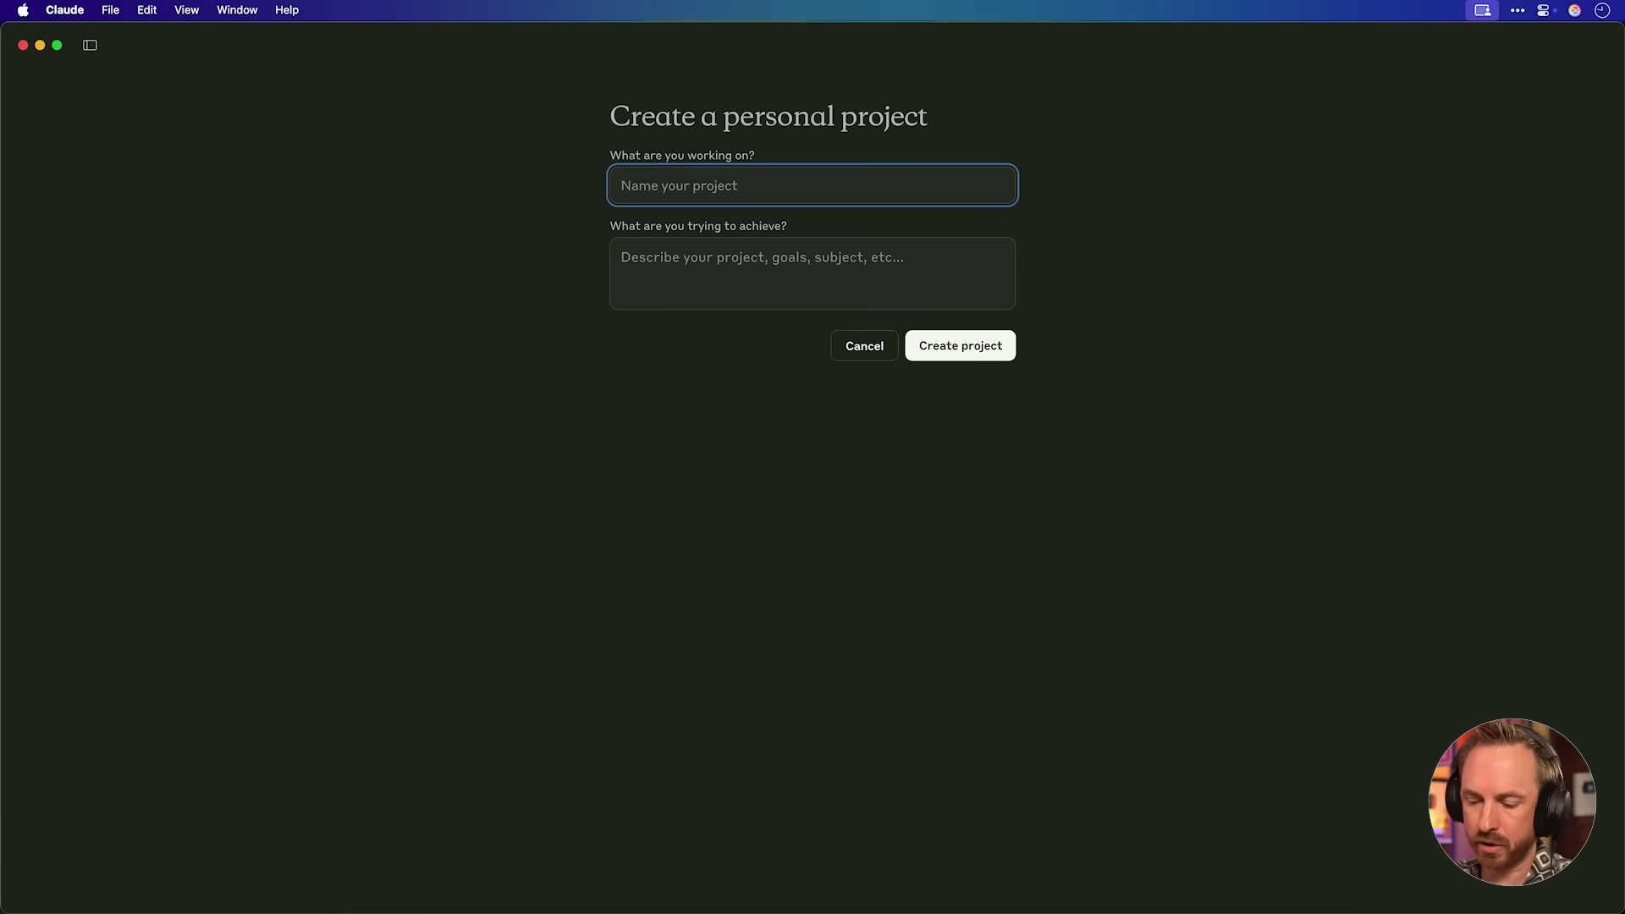
Name the new personal project 'YouTube Leads'
{"action": "type", "text": "YouTube Leads"}
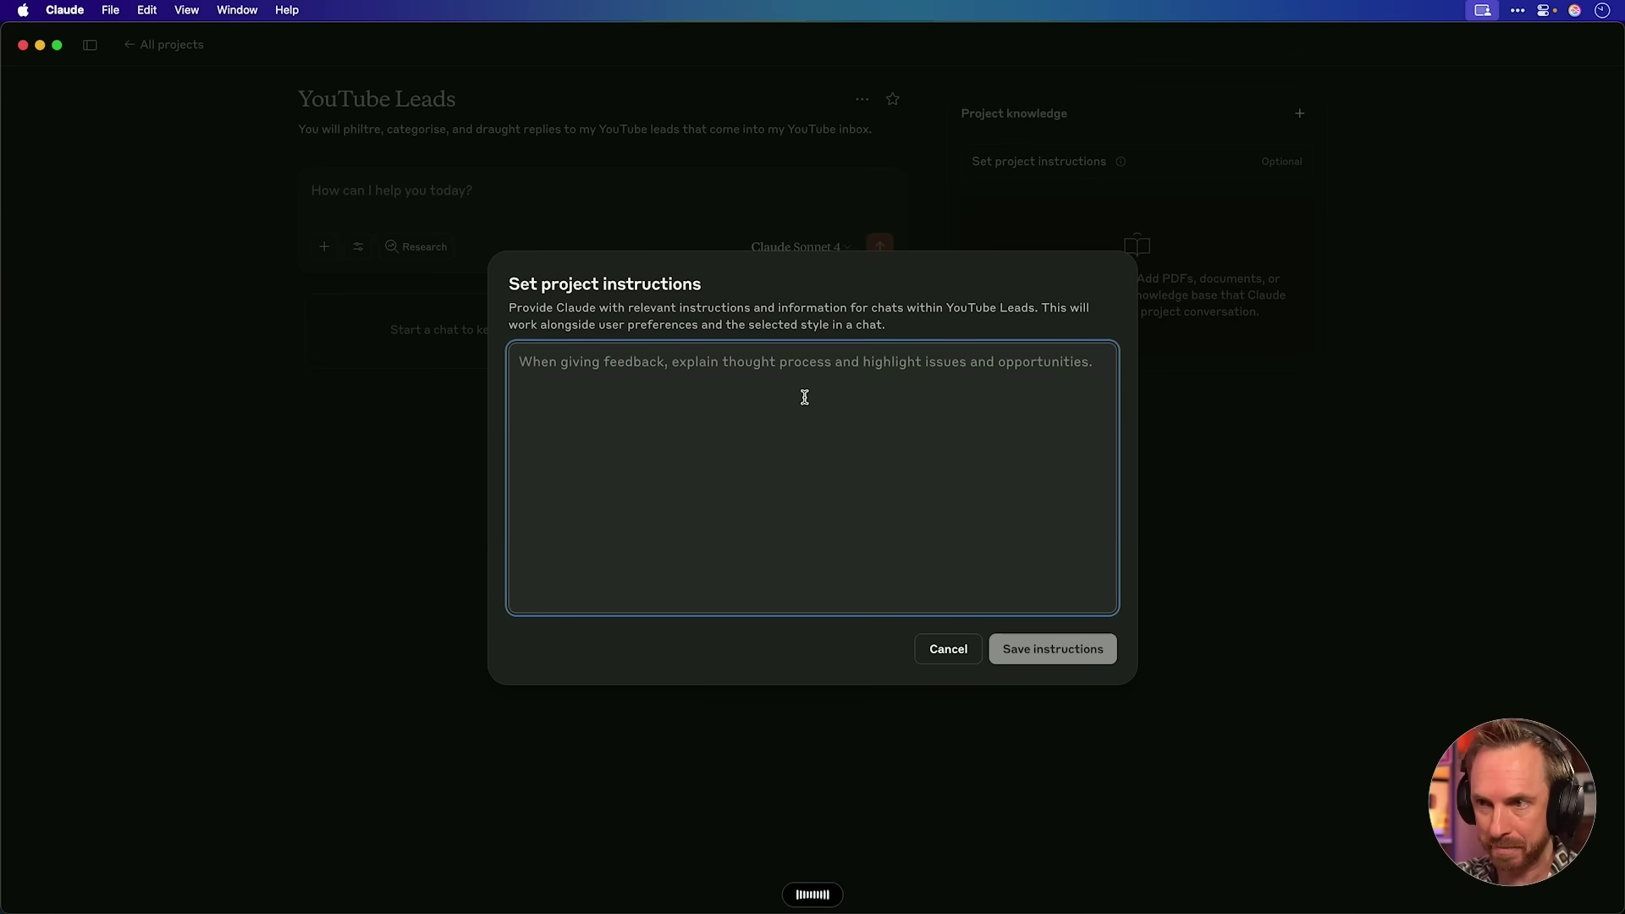
Paste the lead-qualifier instructions and drag leads.txt from Finder into project knowledge
{"action": "type", "text": "You are a world-class lead qualifier for a YouTube channel all about this. You will find ways to respond to the leads. You'll either write a draught email or simply mark it as read if it's a low-quality lead or spam."}
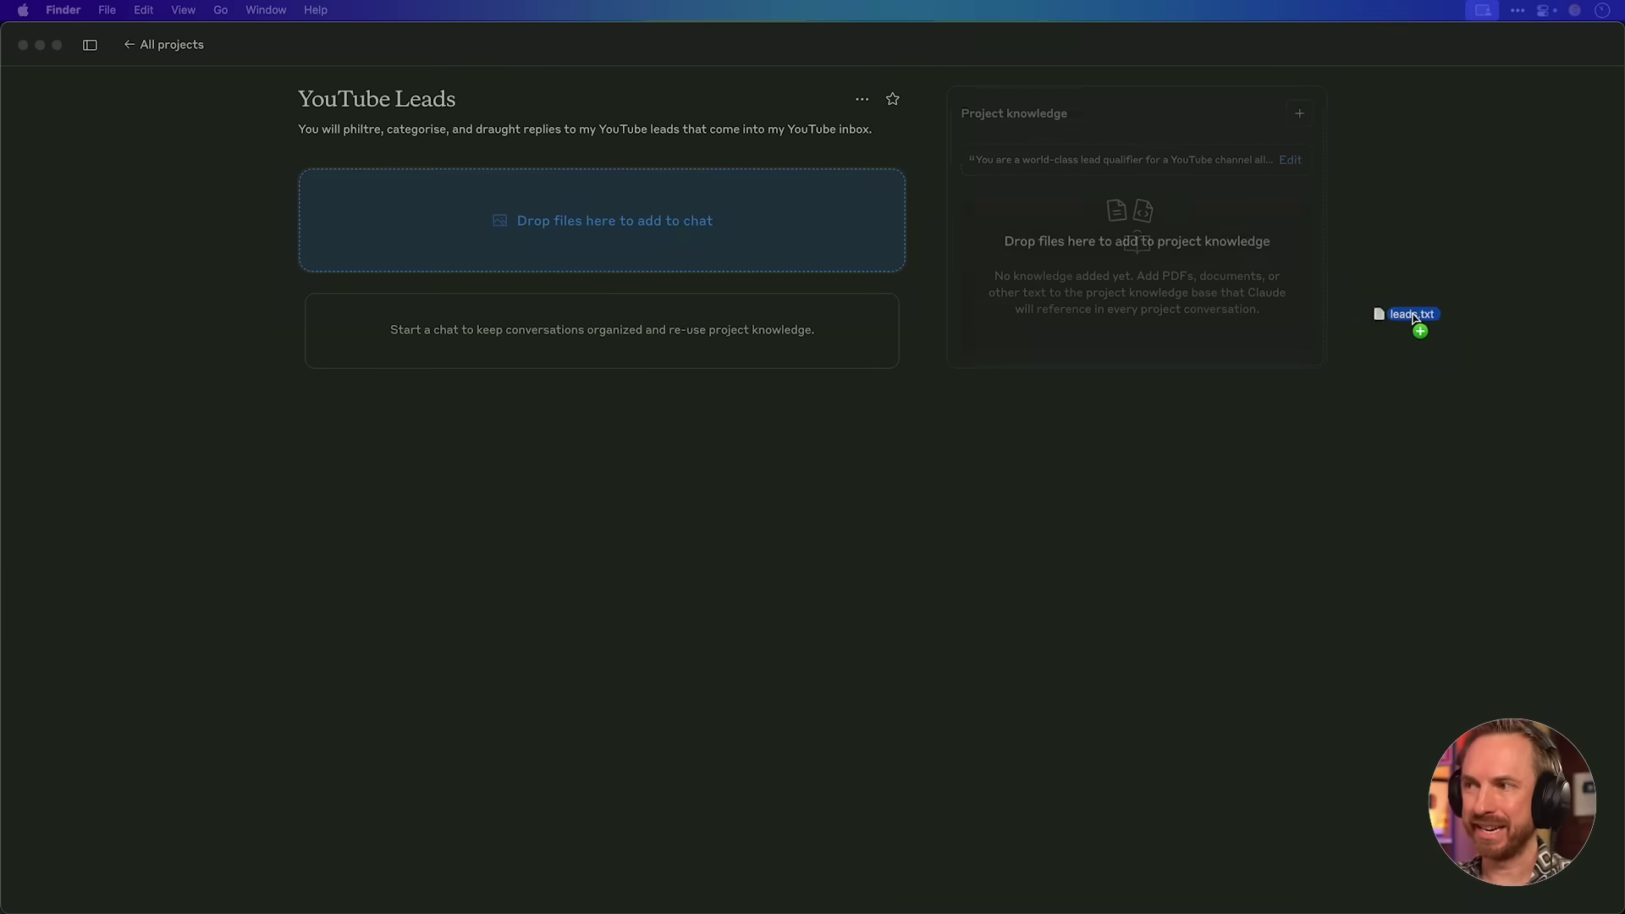
{"action": "left_click_drag", "start_coordinate": [1410, 320], "coordinate": [1121, 285]}
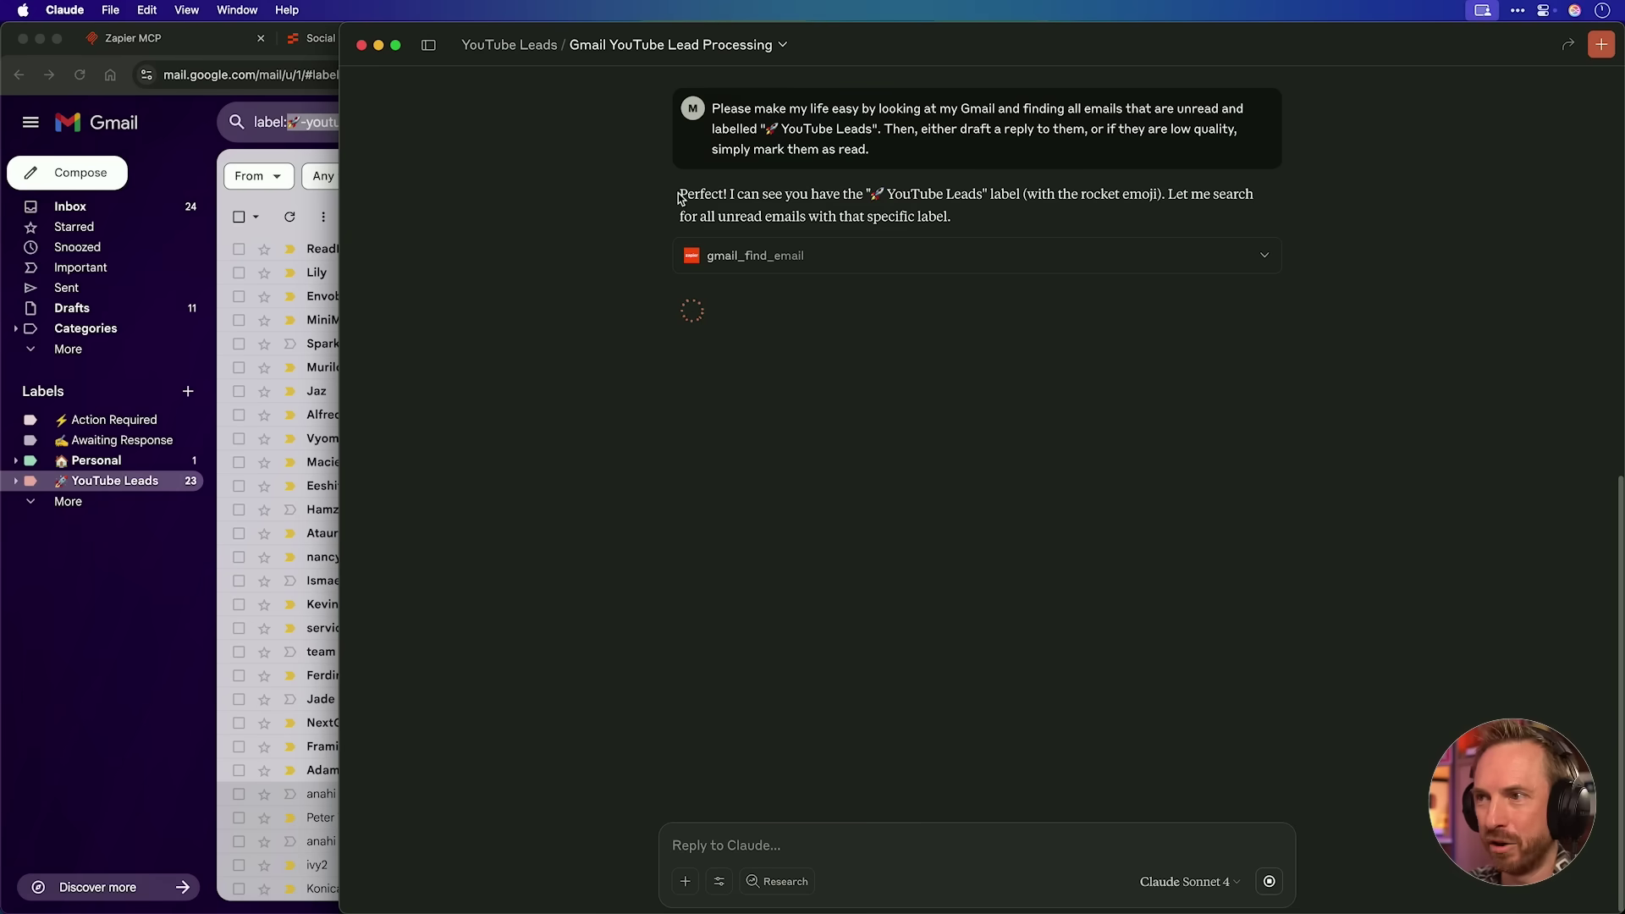
Always allow Claude's gmail_create_draft_reply tool, then reload Gmail's YouTube Leads label to check drafts
{"action": "left_click_drag", "start_coordinate": [682, 193], "coordinate": [1083, 214]}
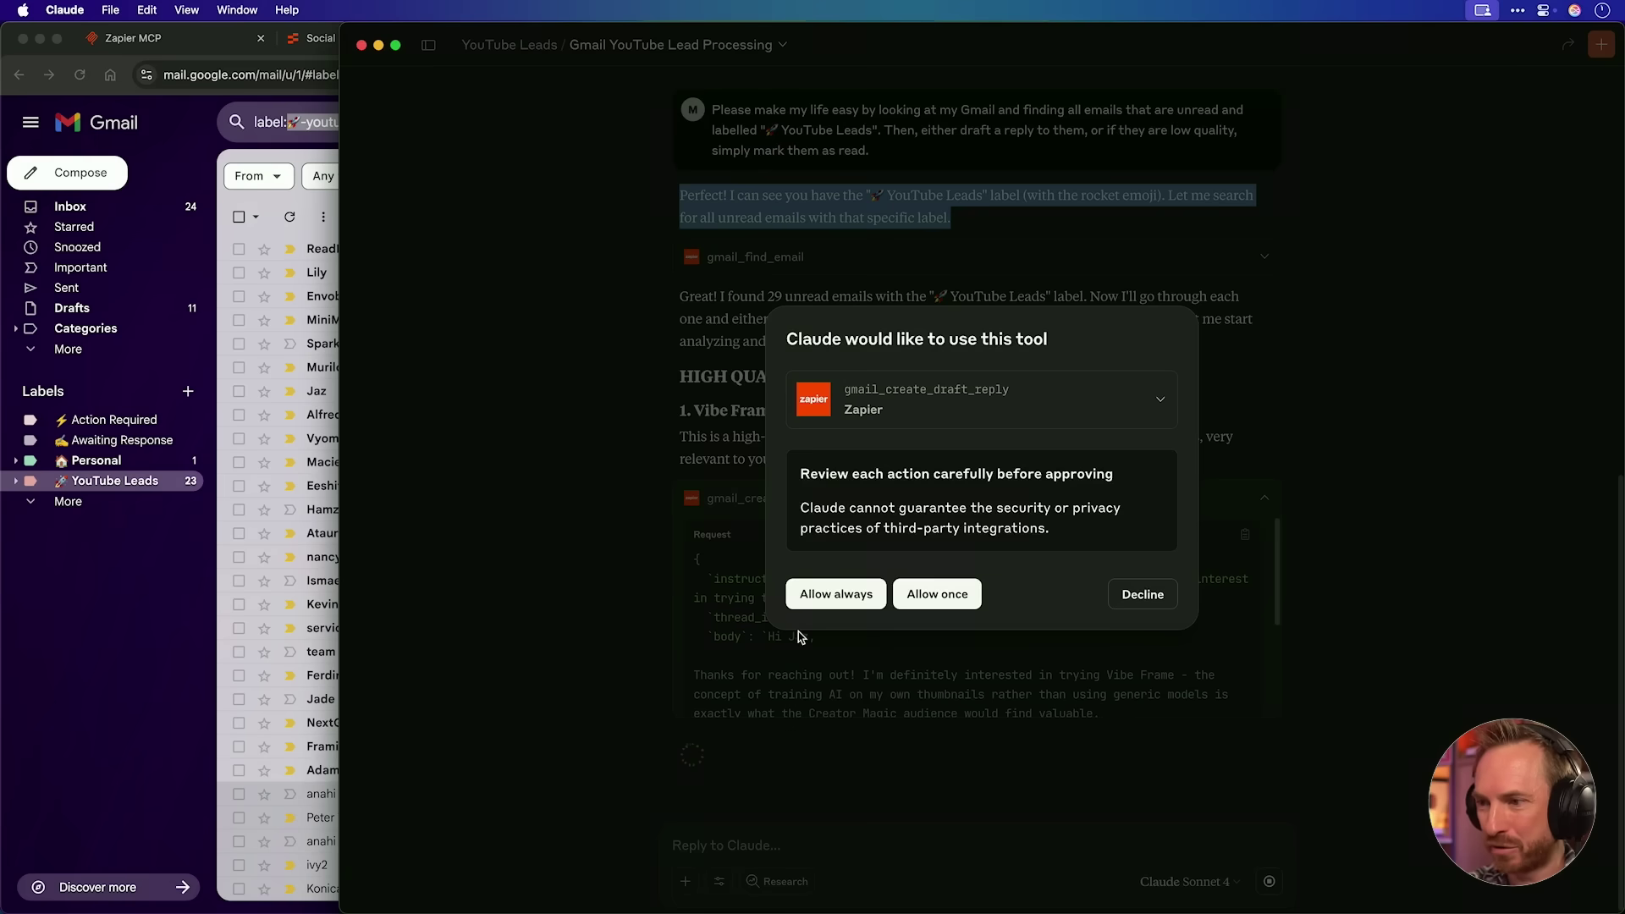
{"action": "left_click", "coordinate": [821, 596]}
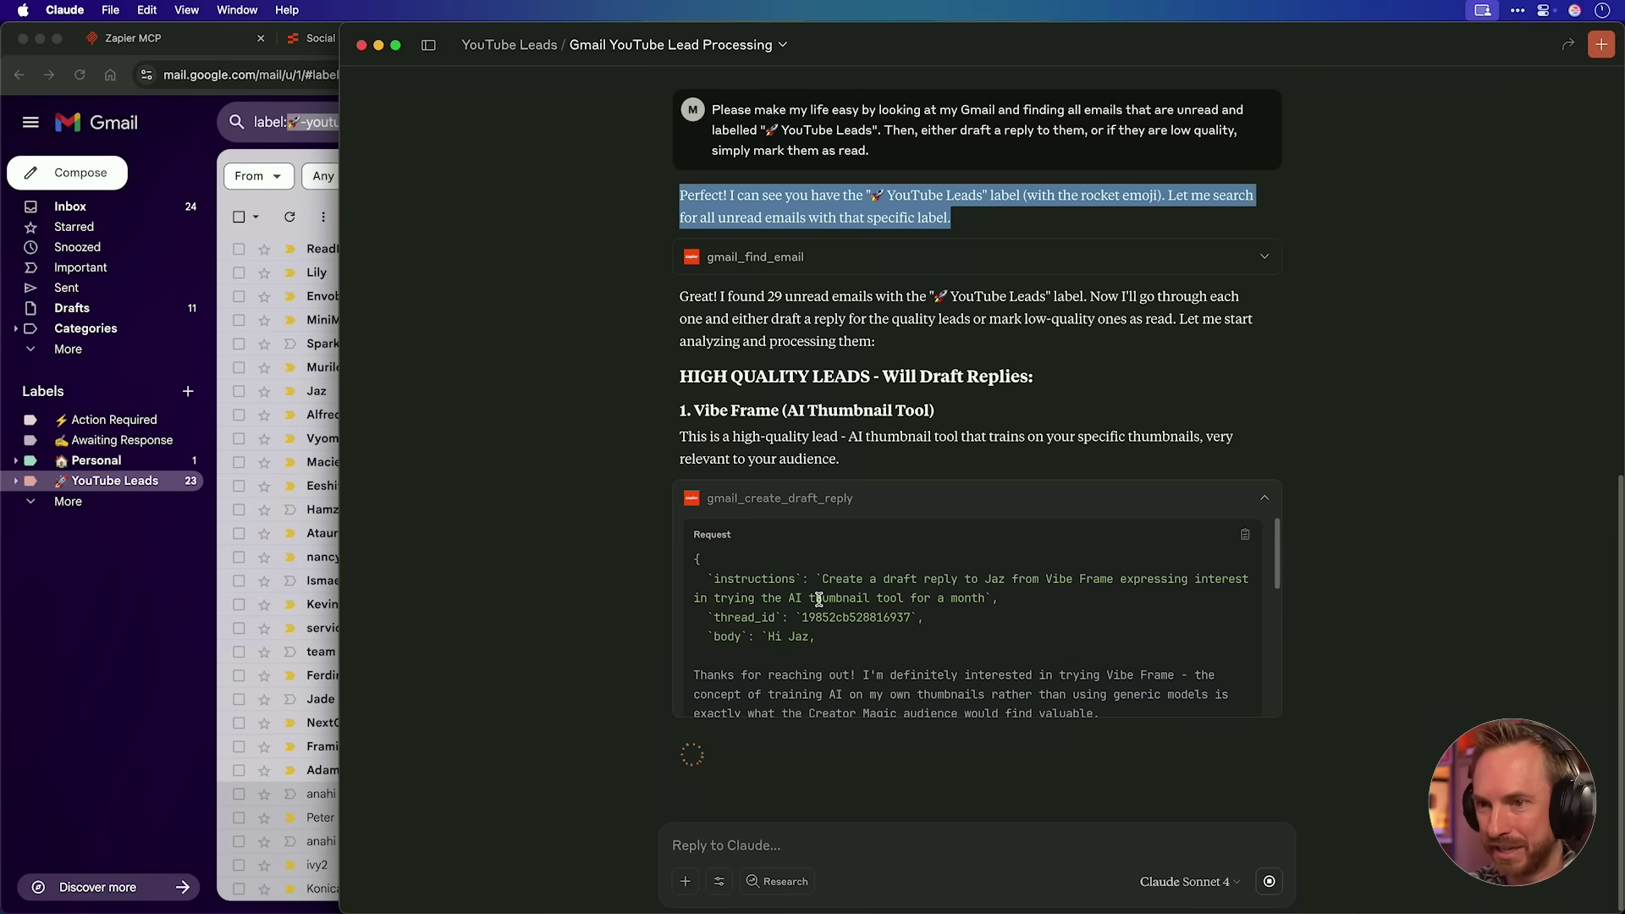
{"action": "left_click", "coordinate": [104, 627]}
{"action": "key", "text": "super+r"}
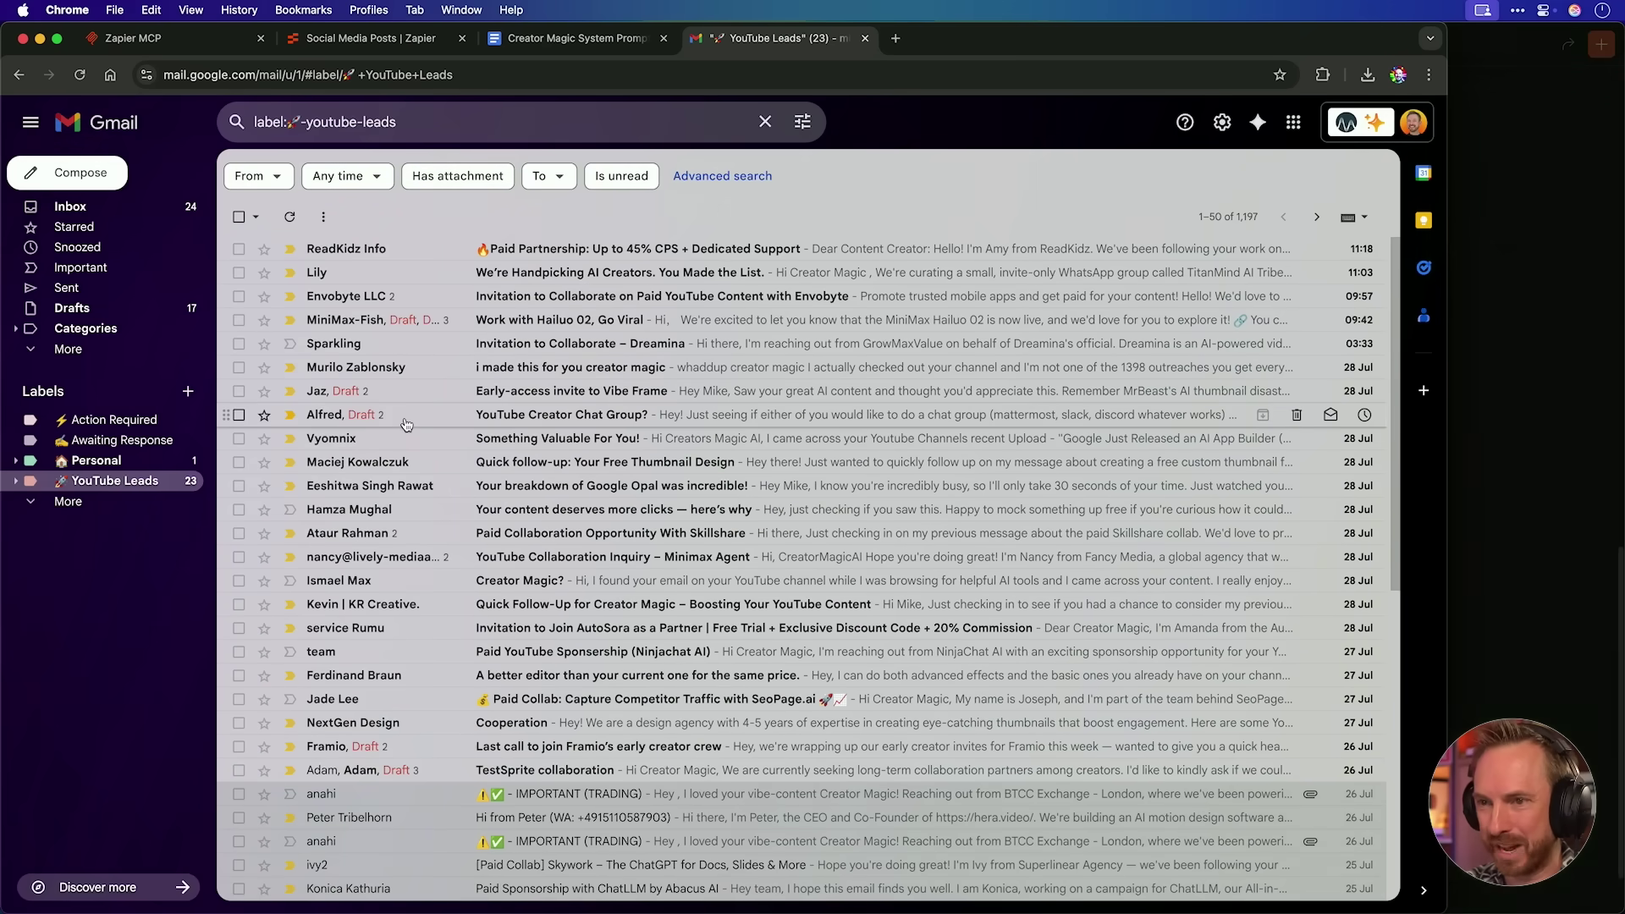
Open the Vibe Frame early-access email in Gmail to view Claude's drafted reply
{"action": "left_click", "coordinate": [407, 402]}
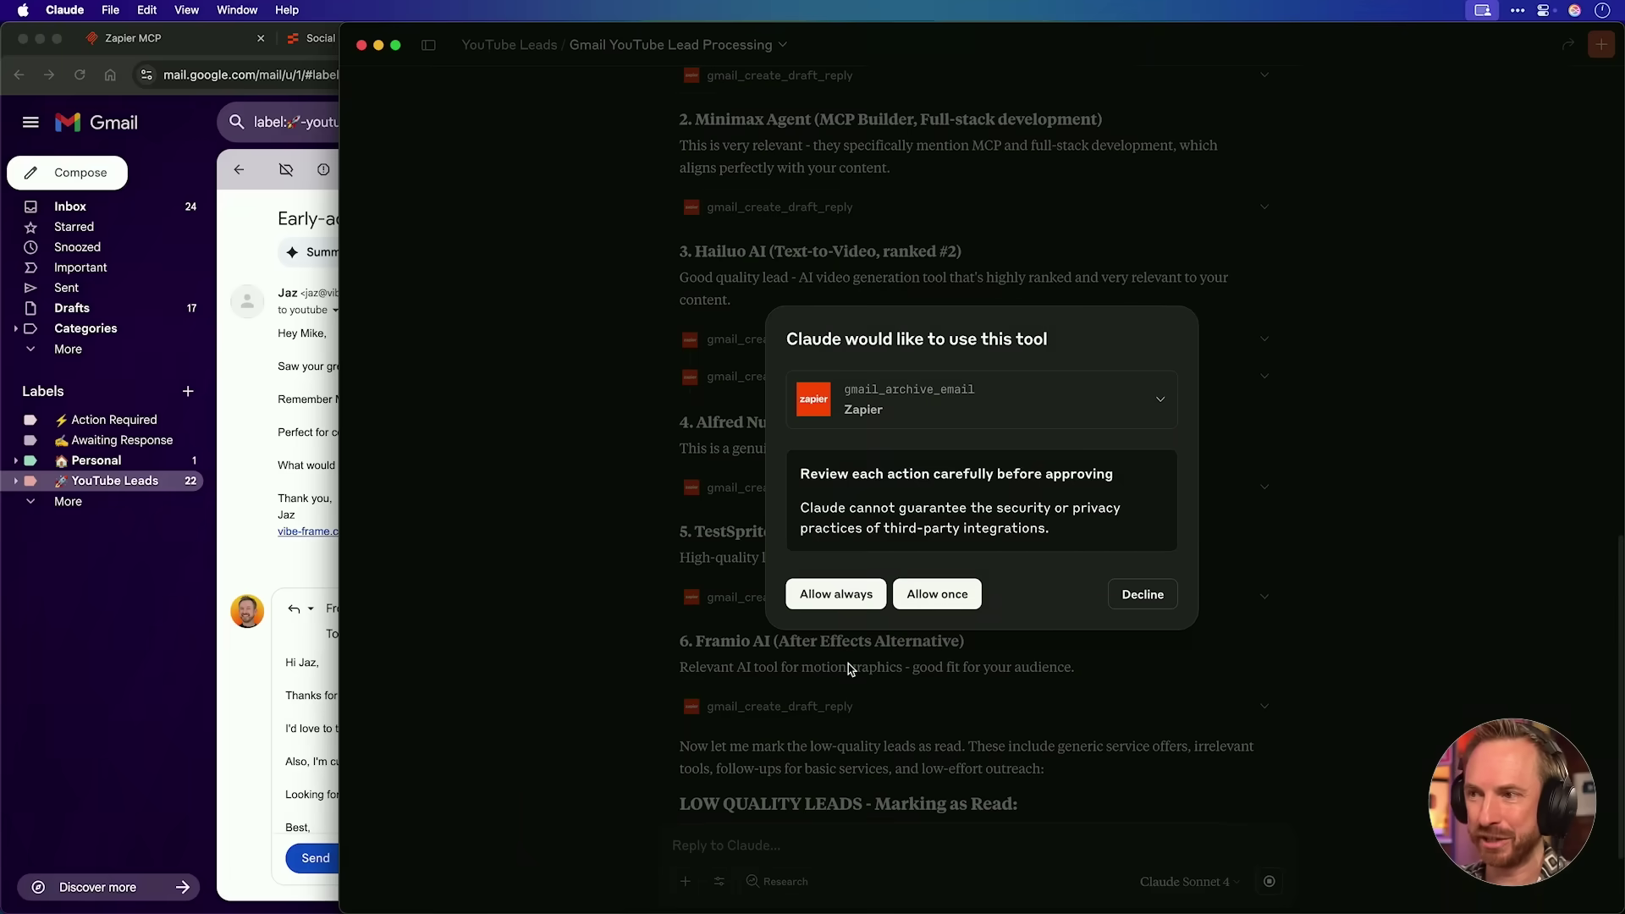
Always allow Claude's gmail_archive_email tool so it archives the low-quality leads
{"action": "left_click", "coordinate": [846, 601]}
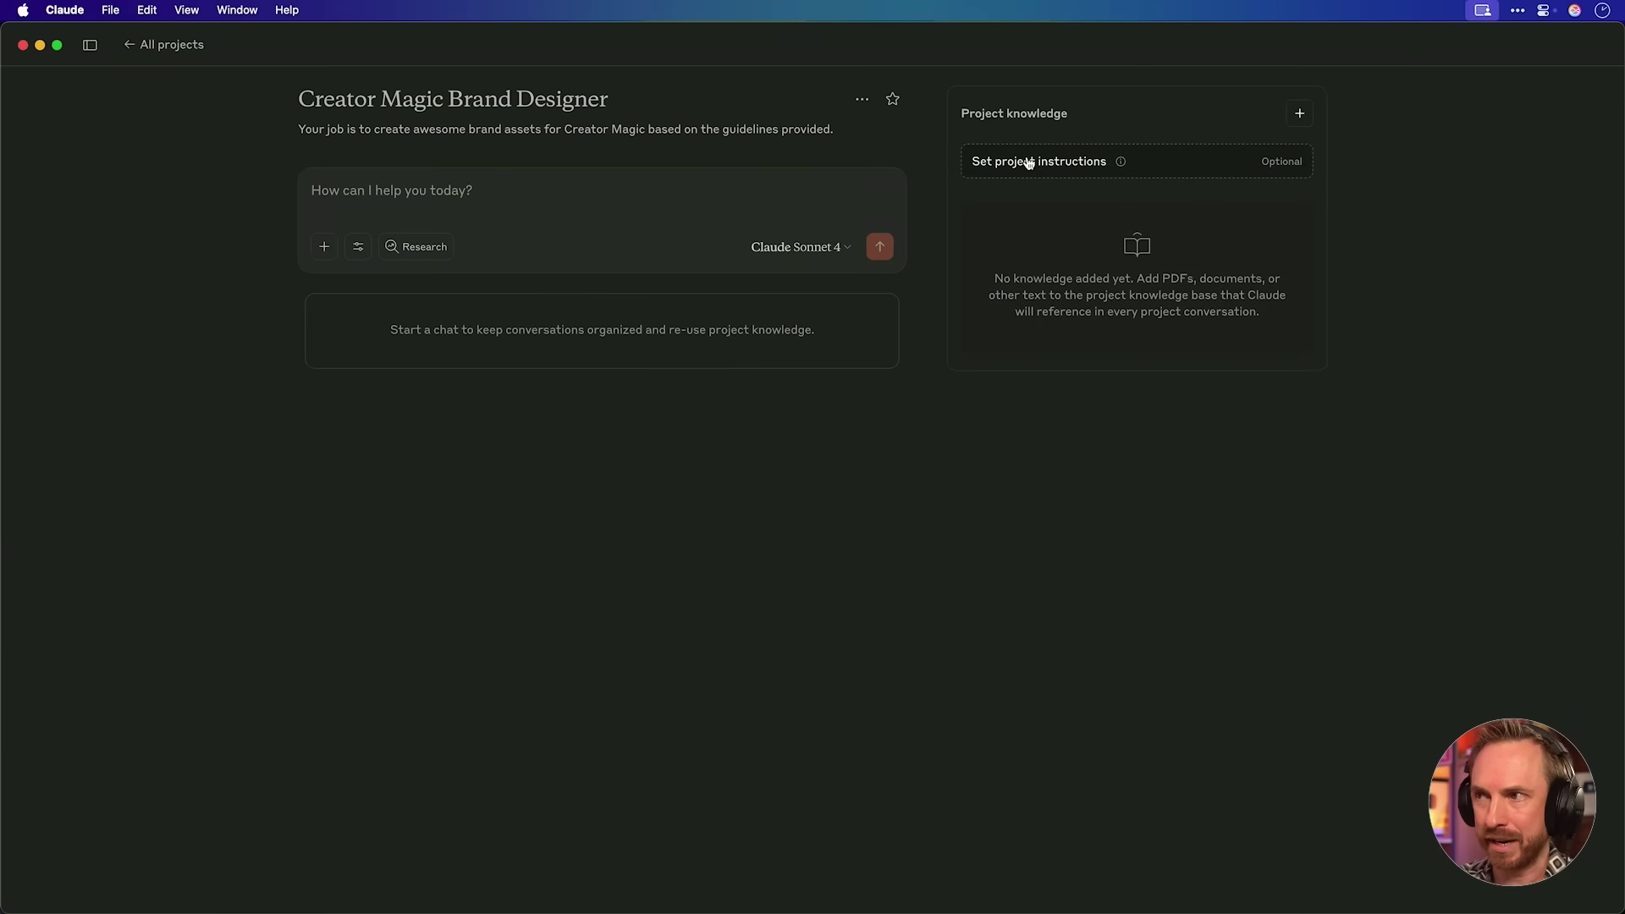
Open the brand designer project's instructions, screenshot the channel header and thumbnails, and download the Creator Magic logo
{"action": "left_click", "coordinate": [1029, 162]}
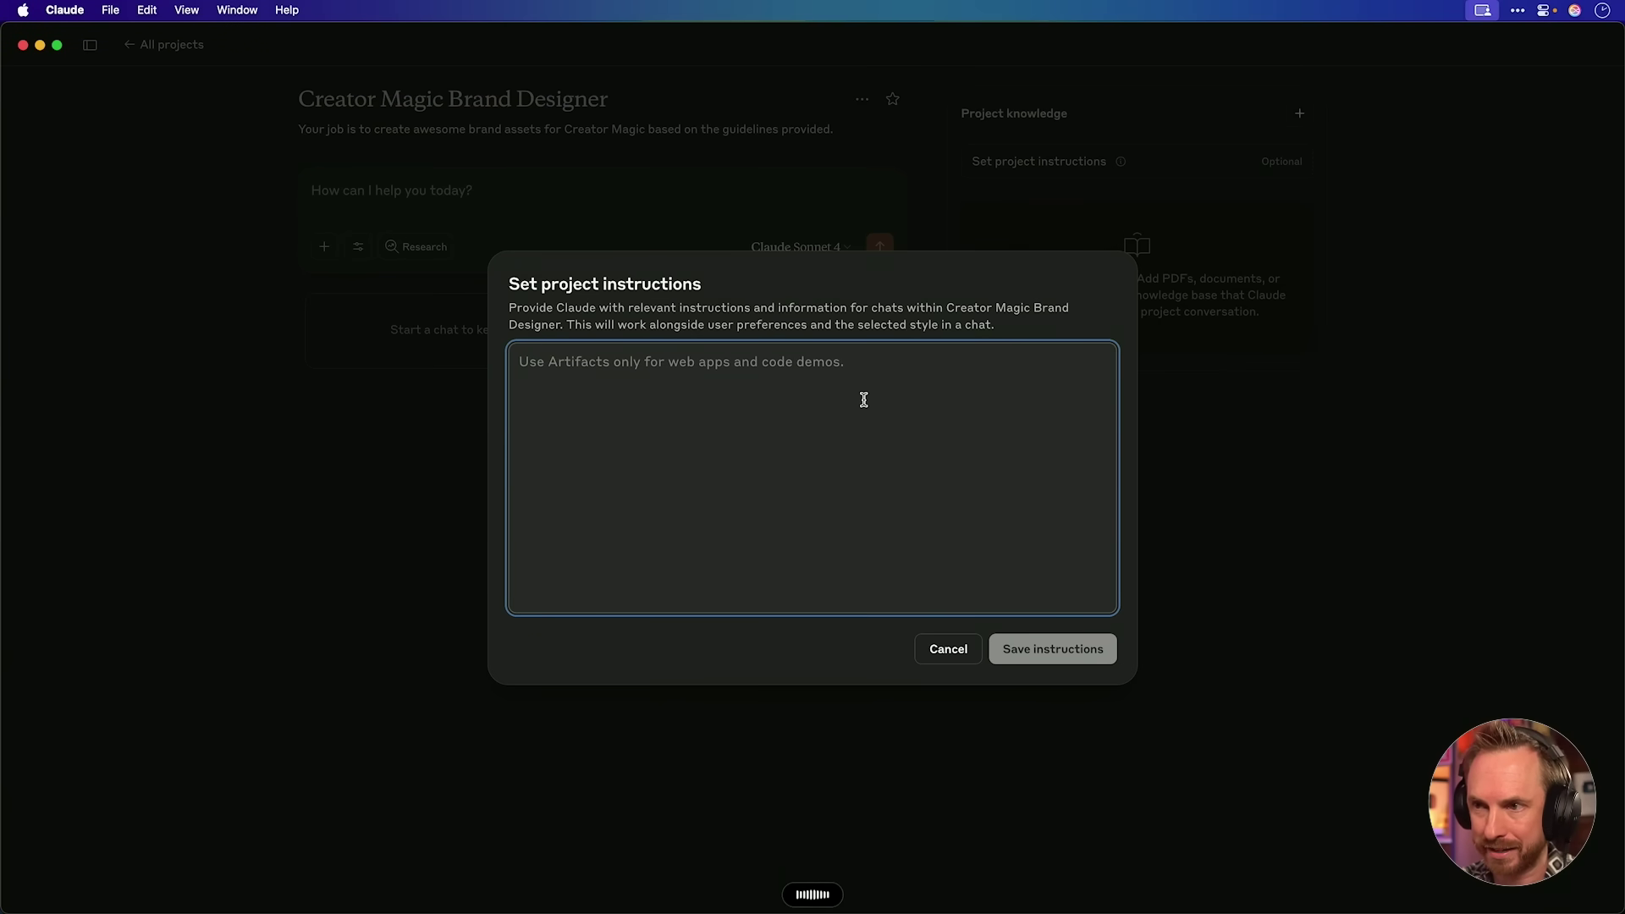
{"action": "key", "text": "super+shift+4"}
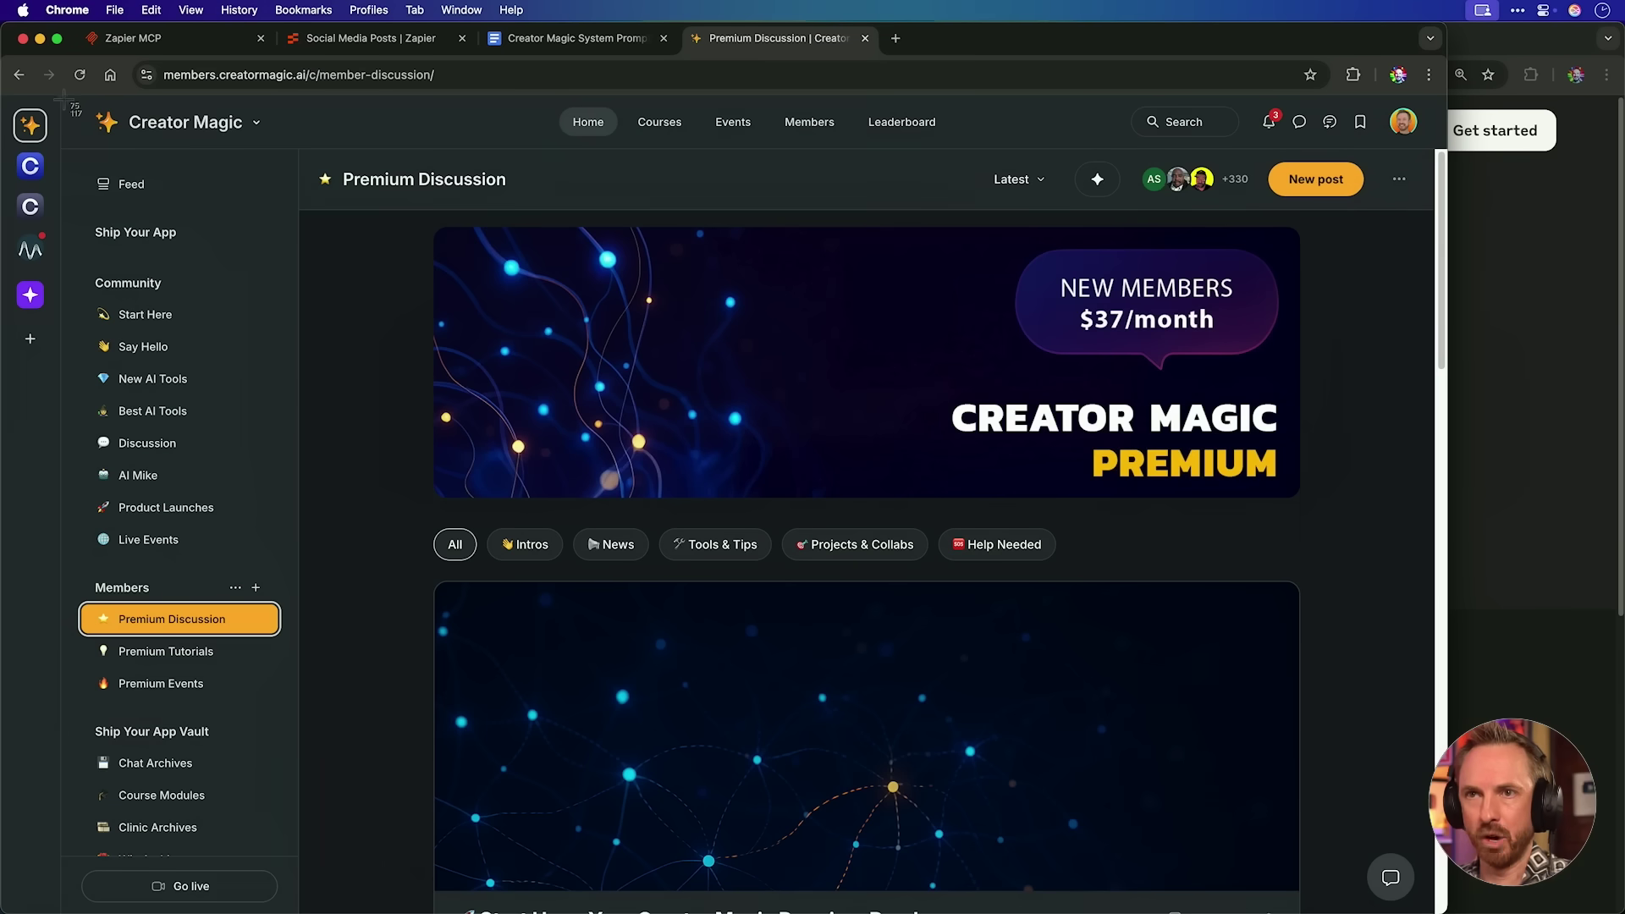
{"action": "left_click_drag", "start_coordinate": [61, 96], "coordinate": [1363, 904]}
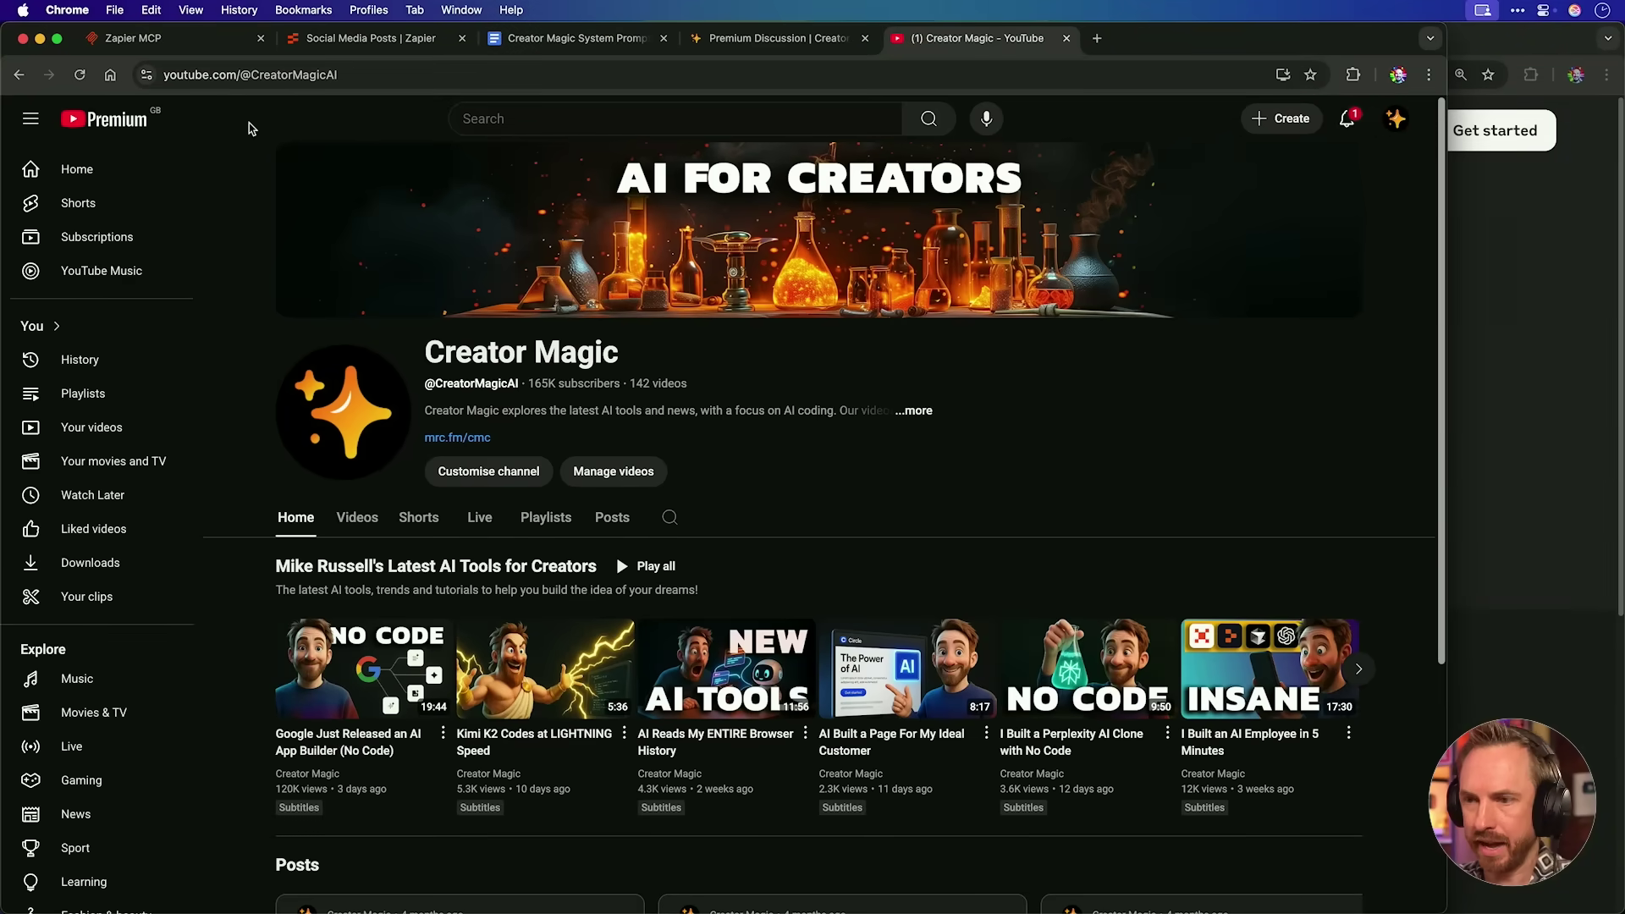
{"action": "left_click_drag", "start_coordinate": [247, 129], "coordinate": [1380, 827]}
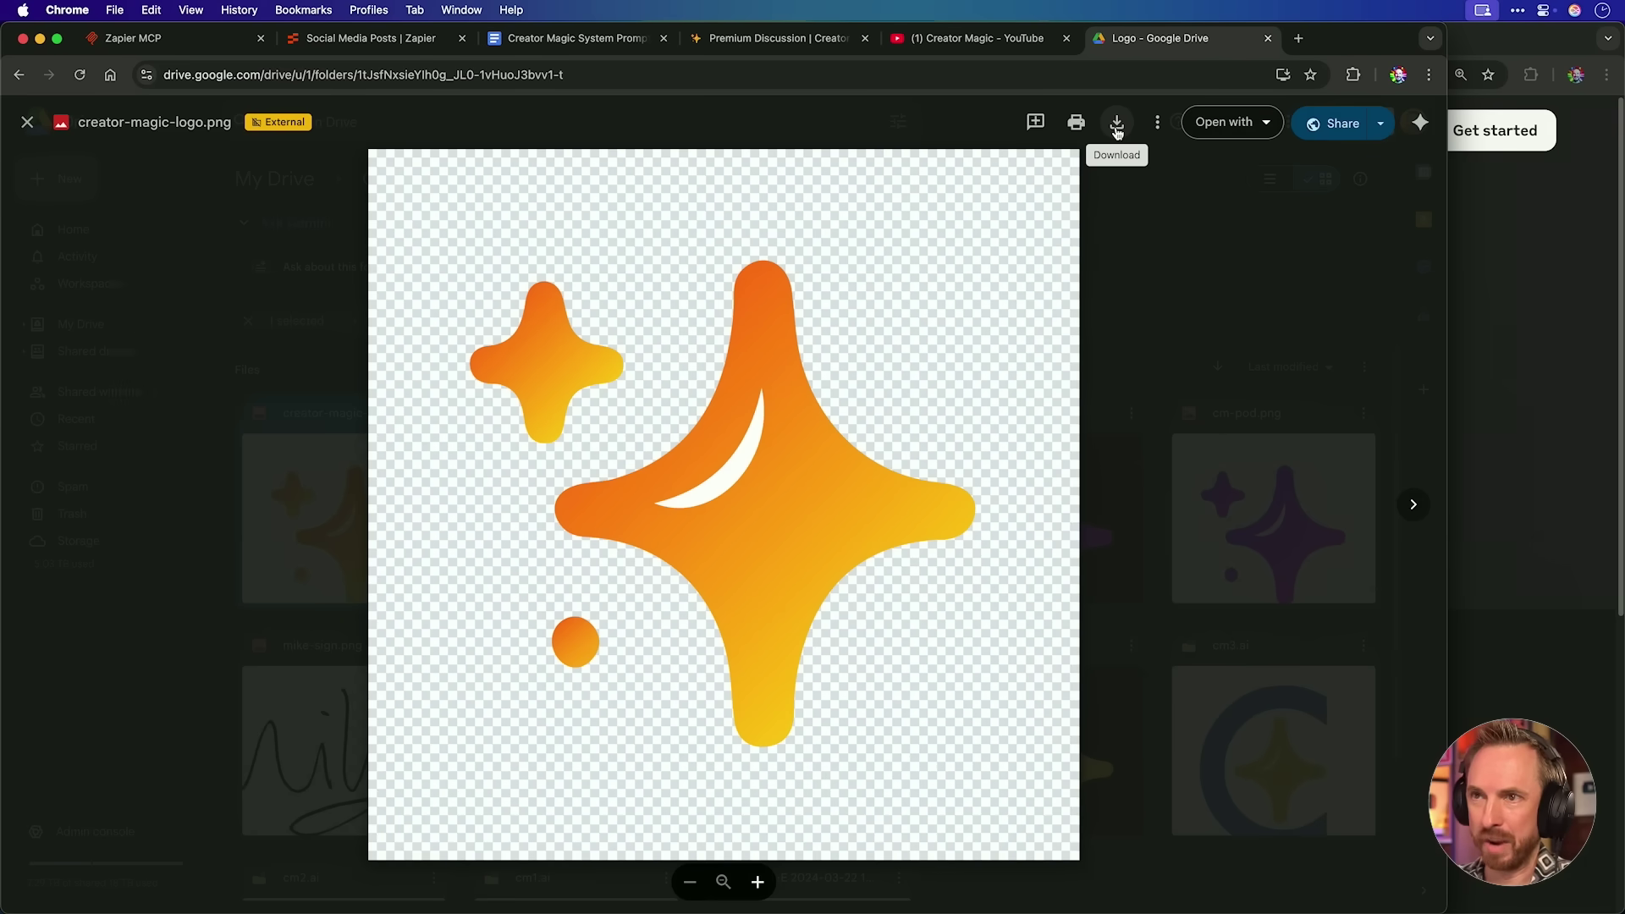
{"action": "left_click", "coordinate": [1118, 125]}
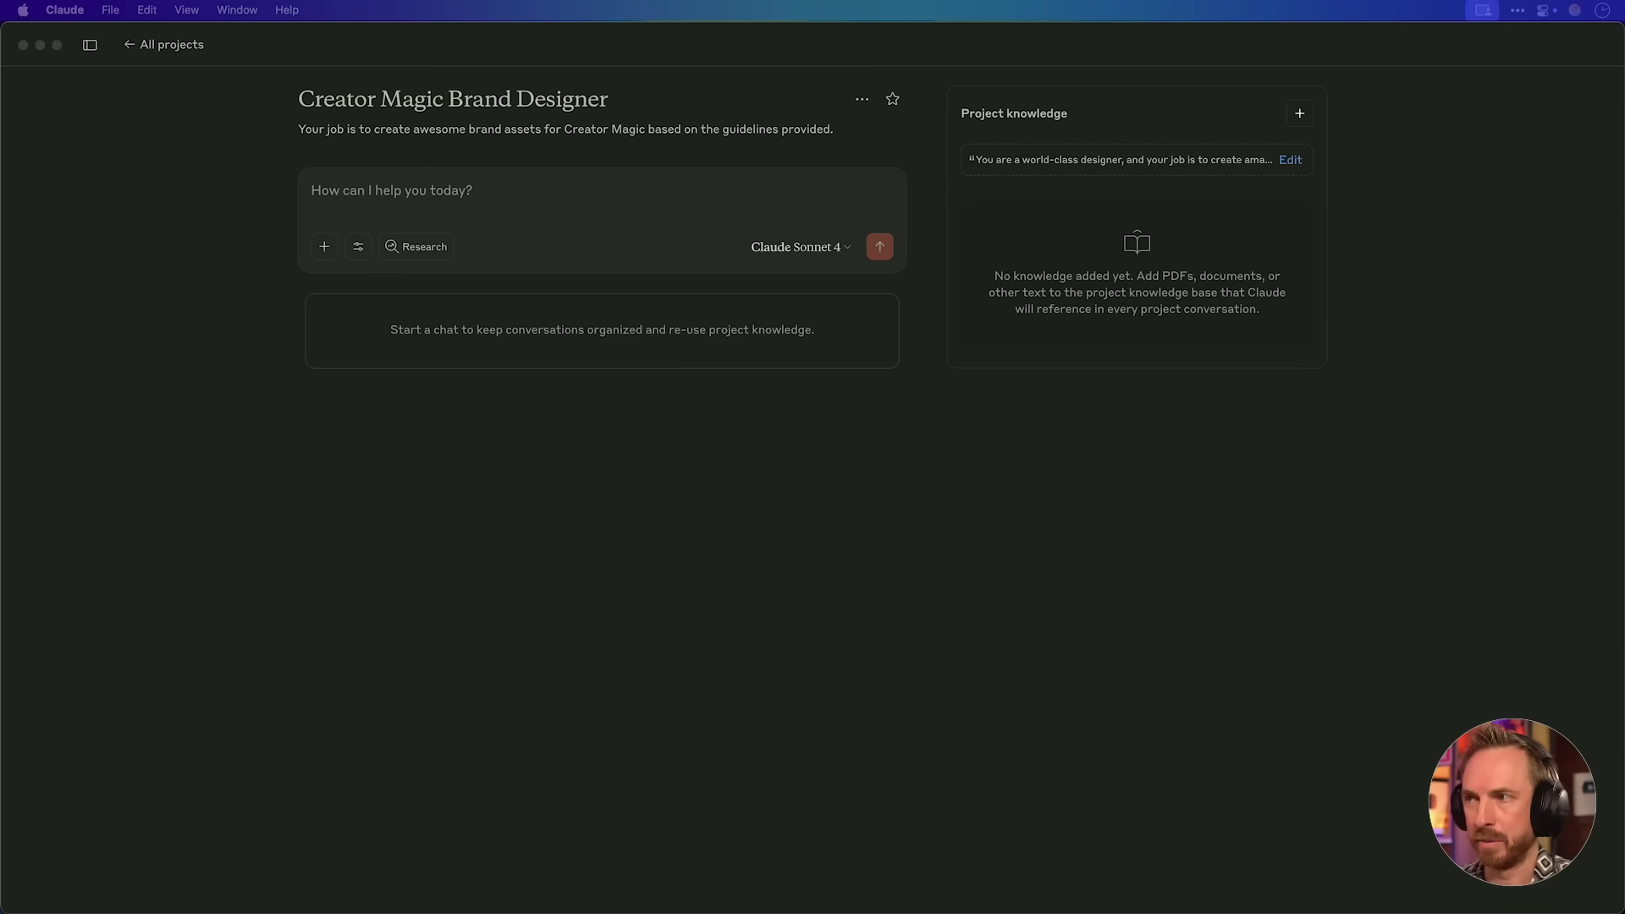
Drag the three brand image files, including the sparkle logo, into the Project knowledge panel
{"action": "left_click_drag", "start_coordinate": [1507, 292], "coordinate": [1086, 252]}
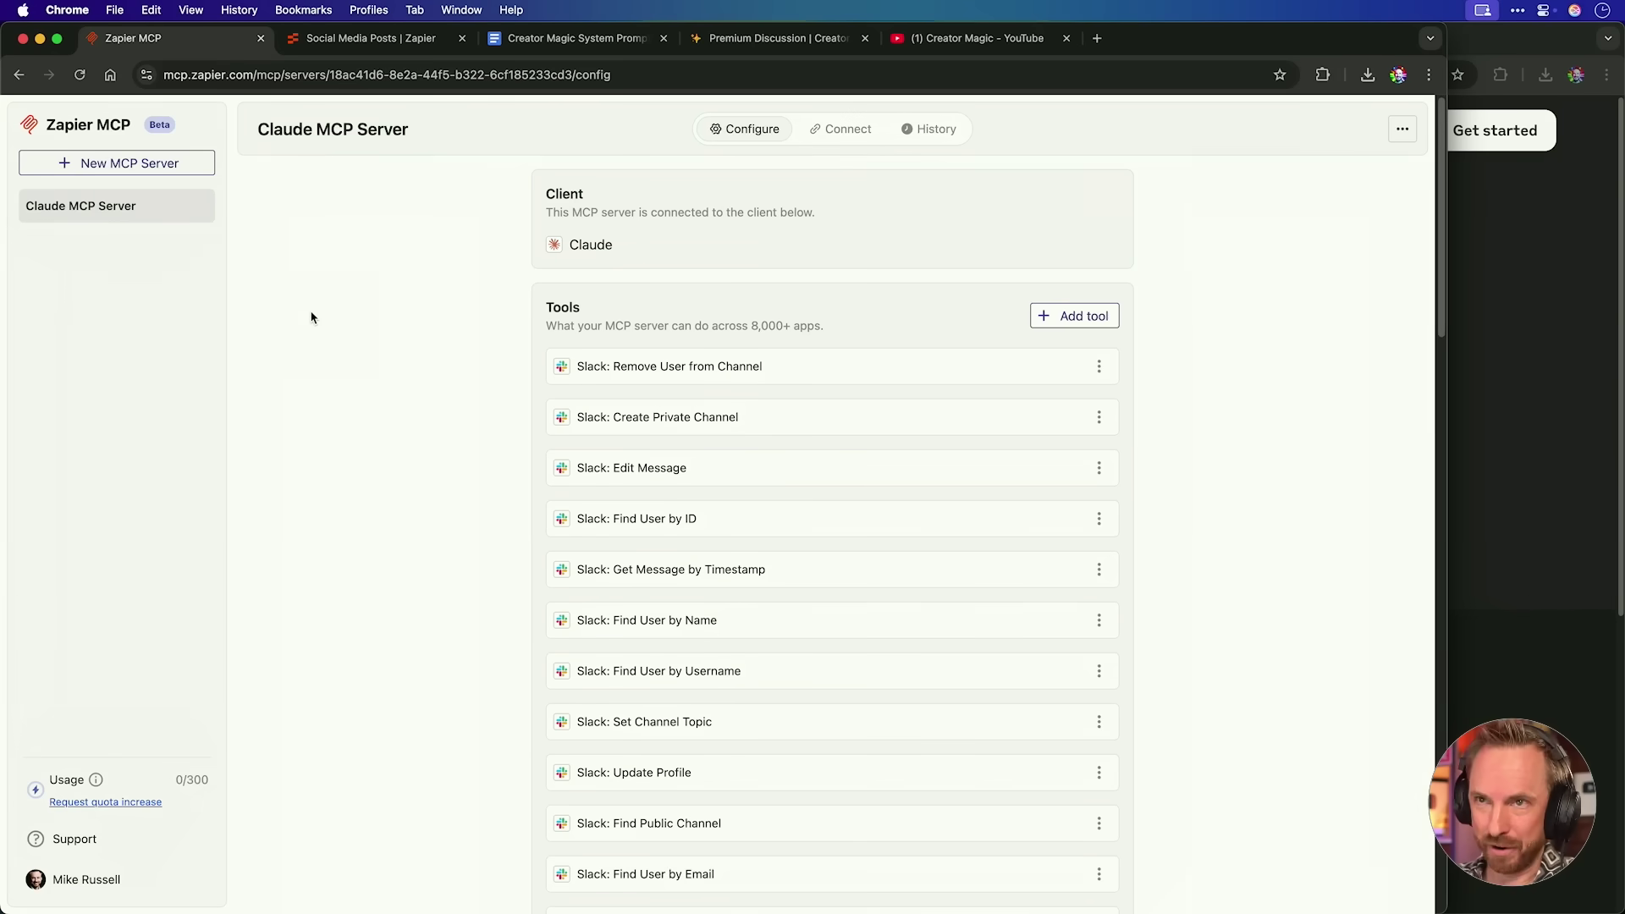
Add the ChatGPT (OpenAI) Generate An Image tool to the Claude MCP Server
{"action": "left_click", "coordinate": [1041, 319]}
{"action": "type", "text": "open"}
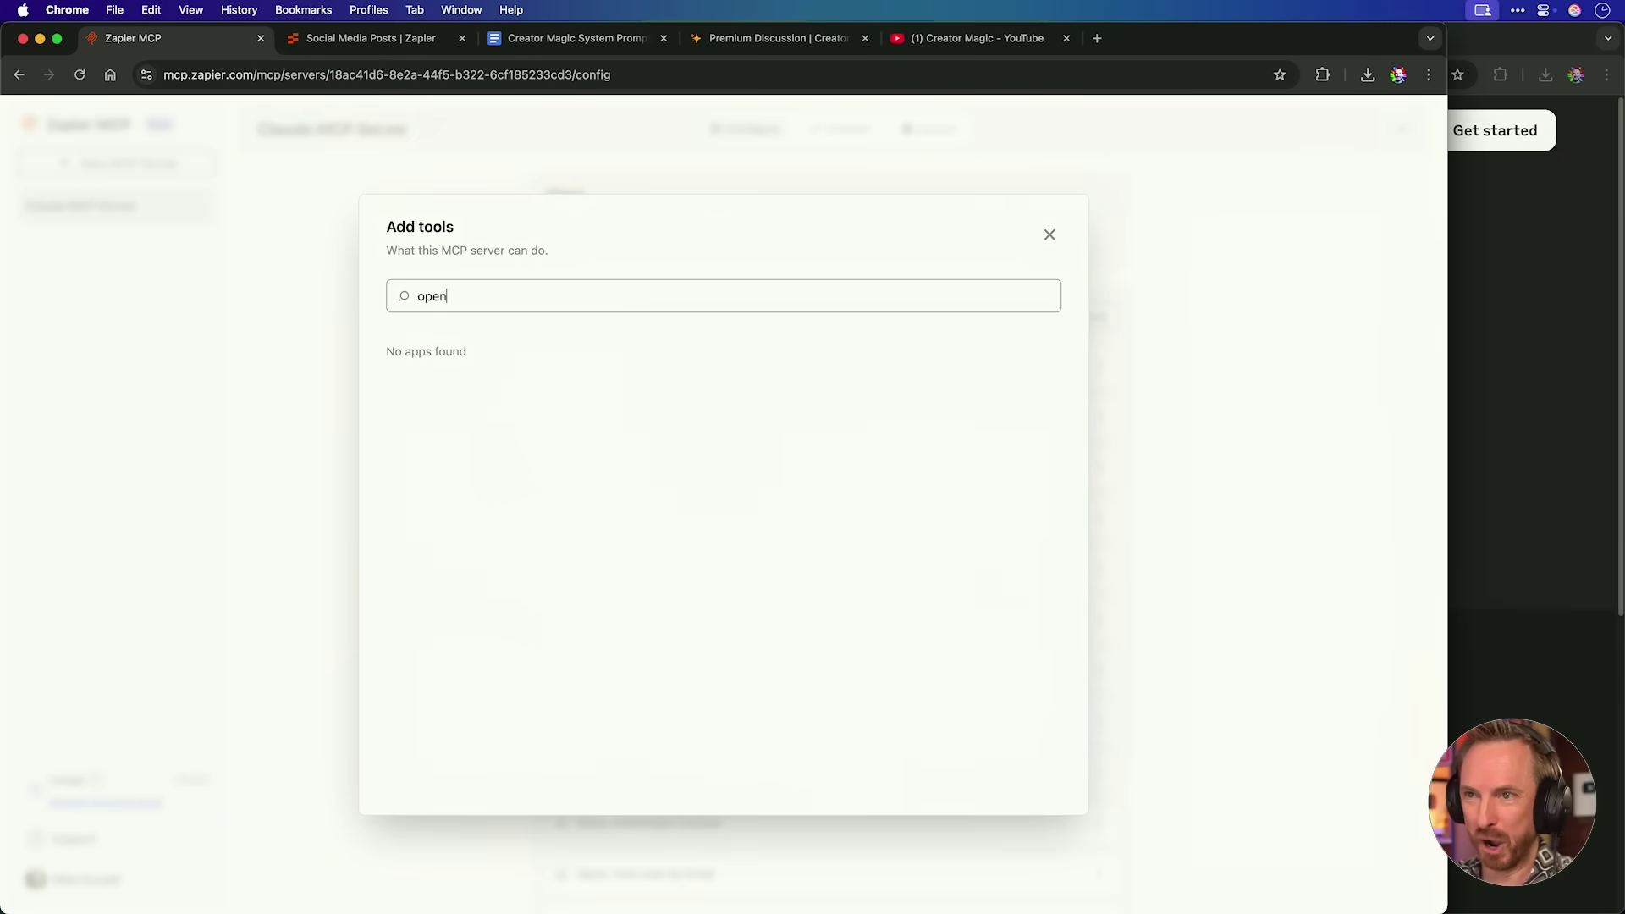
{"action": "left_click", "coordinate": [484, 388]}
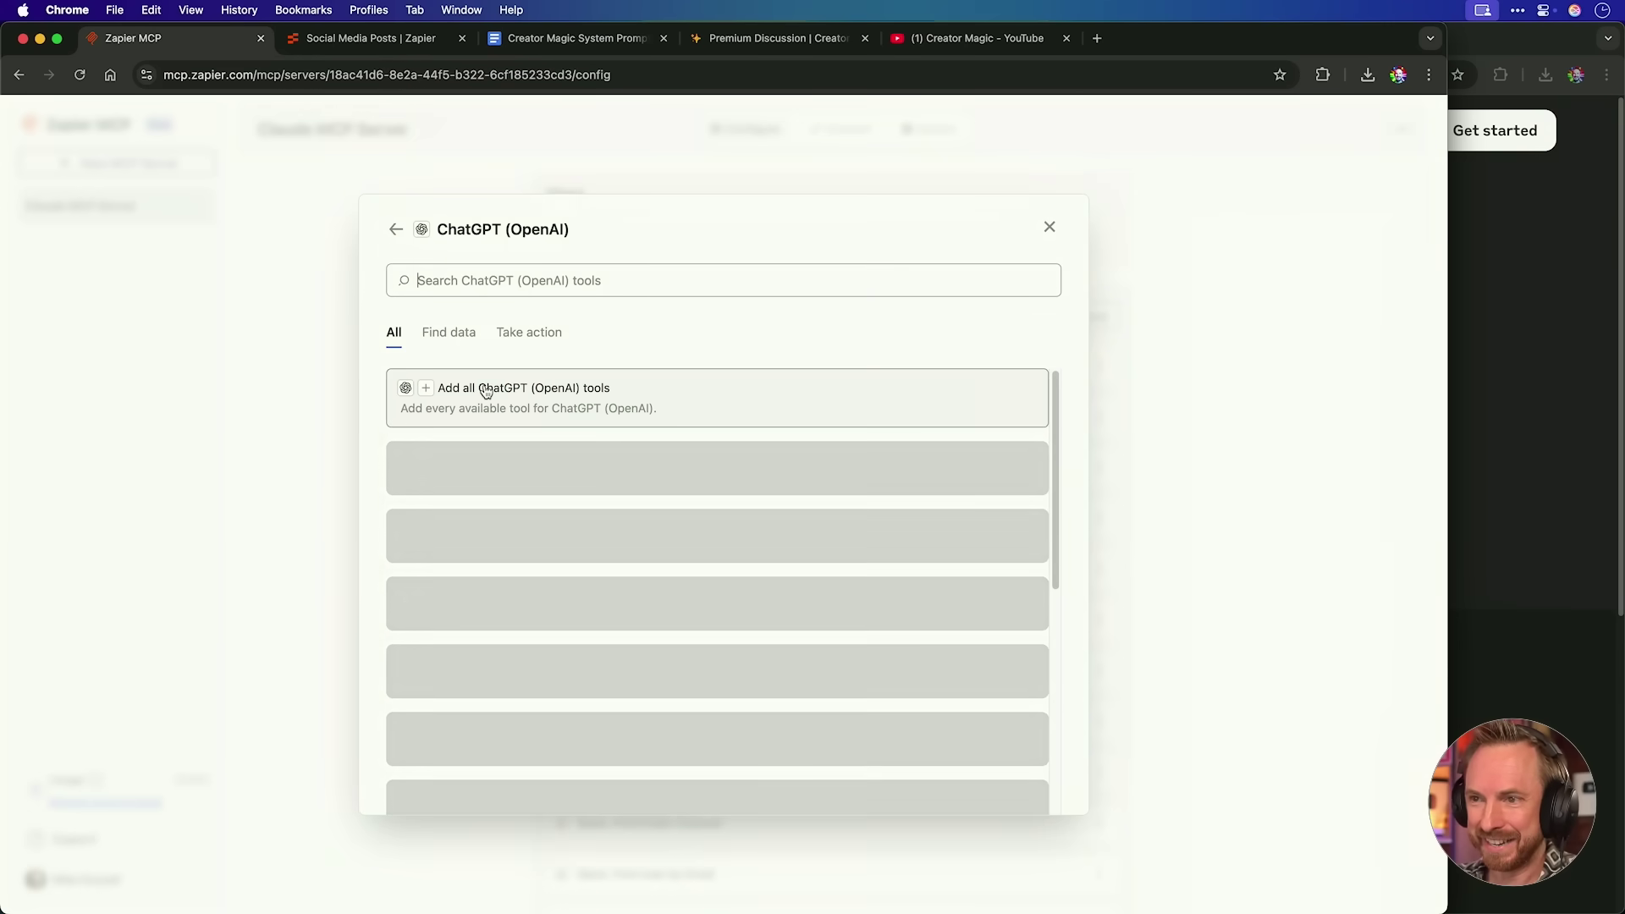
{"action": "scroll", "coordinate": [508, 431], "scroll_direction": "down", "scroll_amount": 6}
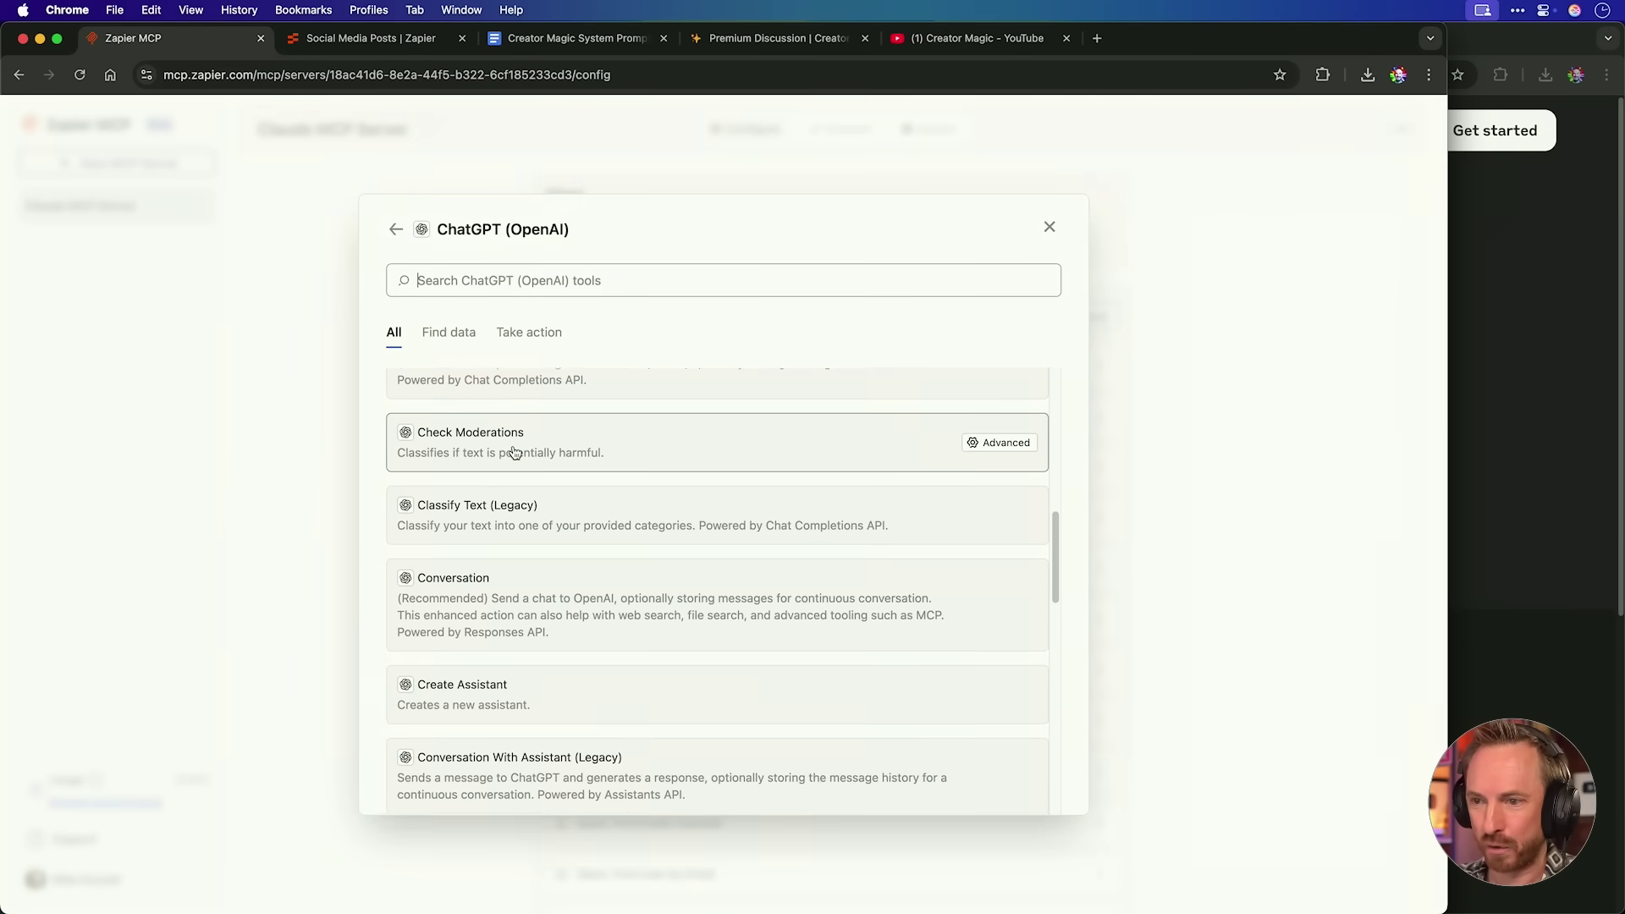
{"action": "scroll", "coordinate": [513, 453], "scroll_direction": "down", "scroll_amount": 8}
{"action": "left_click", "coordinate": [485, 705]}
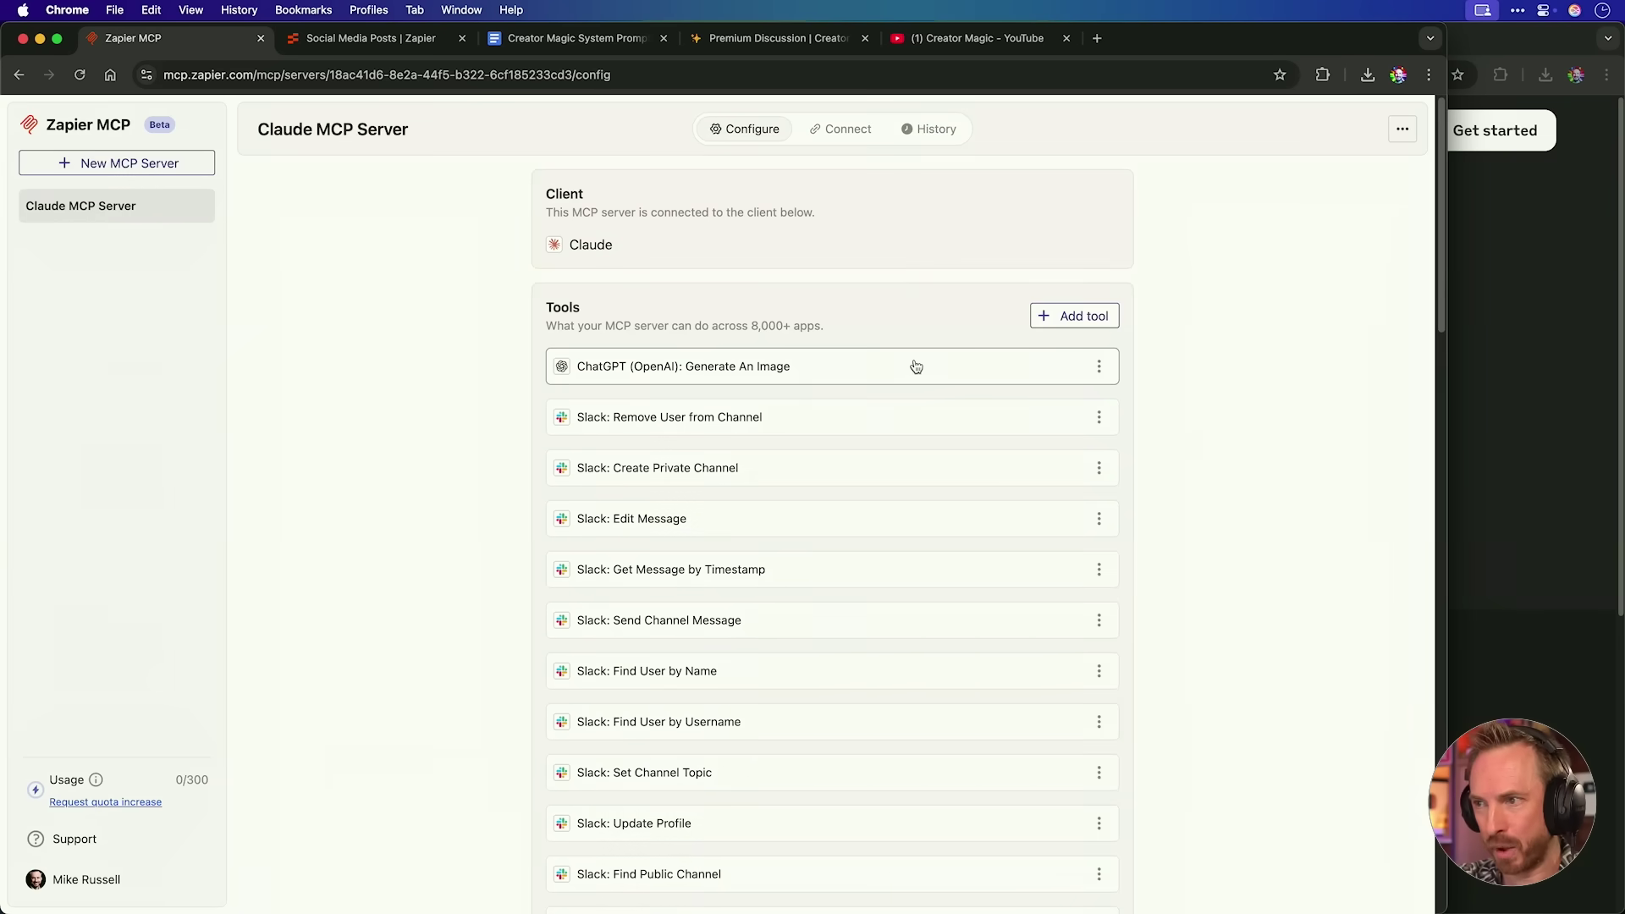
Fix the image tool's Model field to the specific value GPT Image 1 and save
{"action": "left_click", "coordinate": [908, 367]}
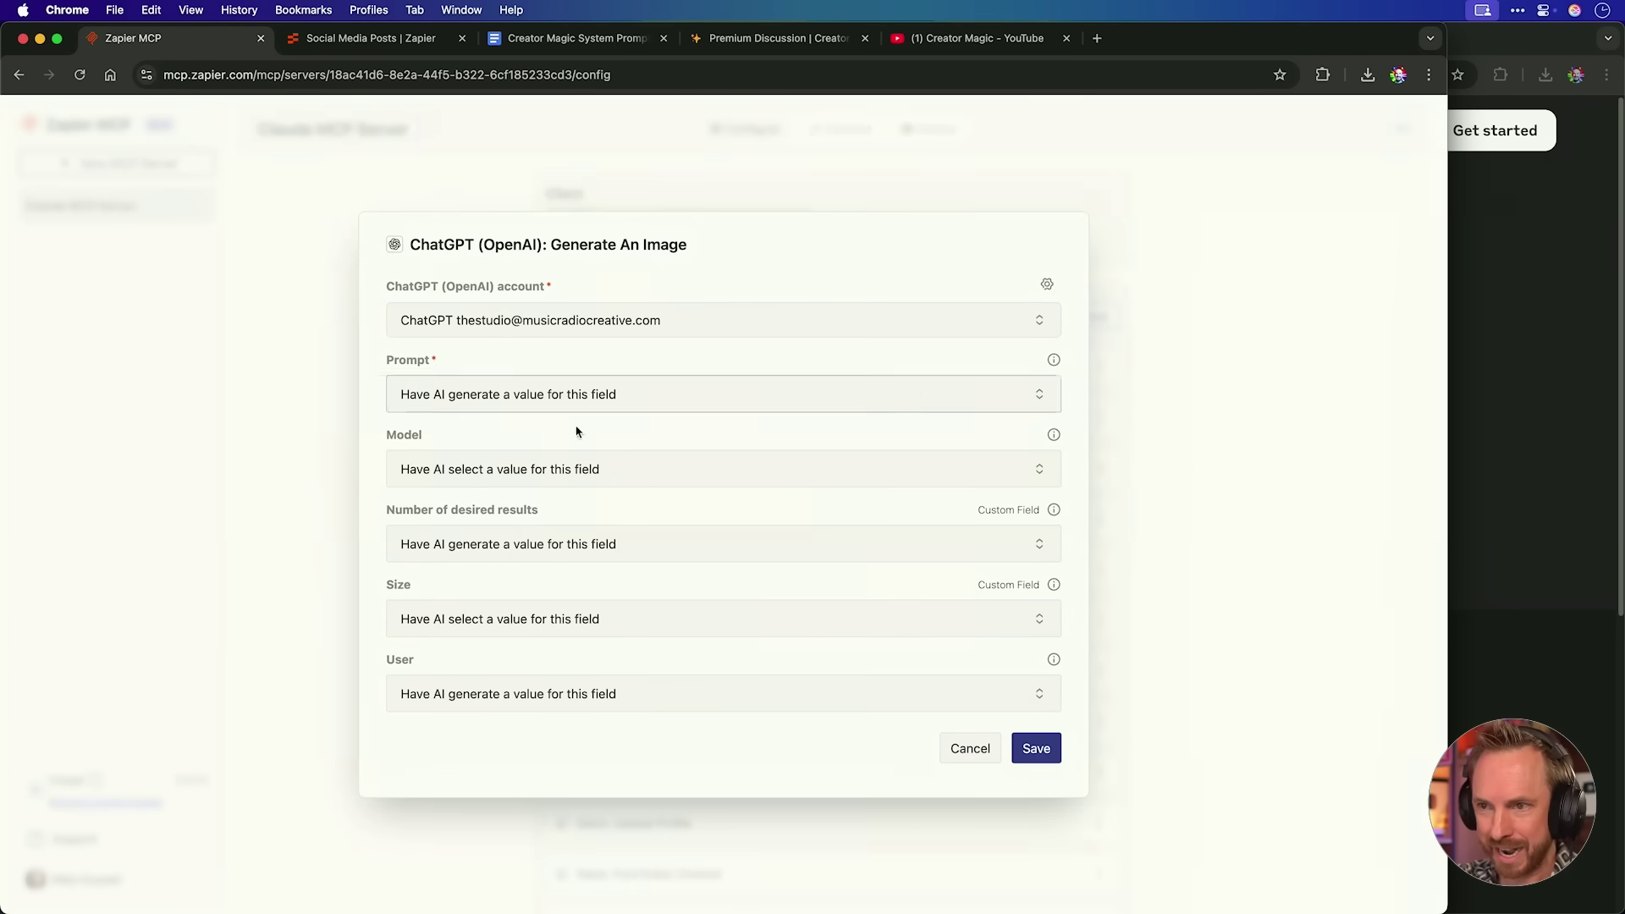
{"action": "left_click", "coordinate": [470, 465]}
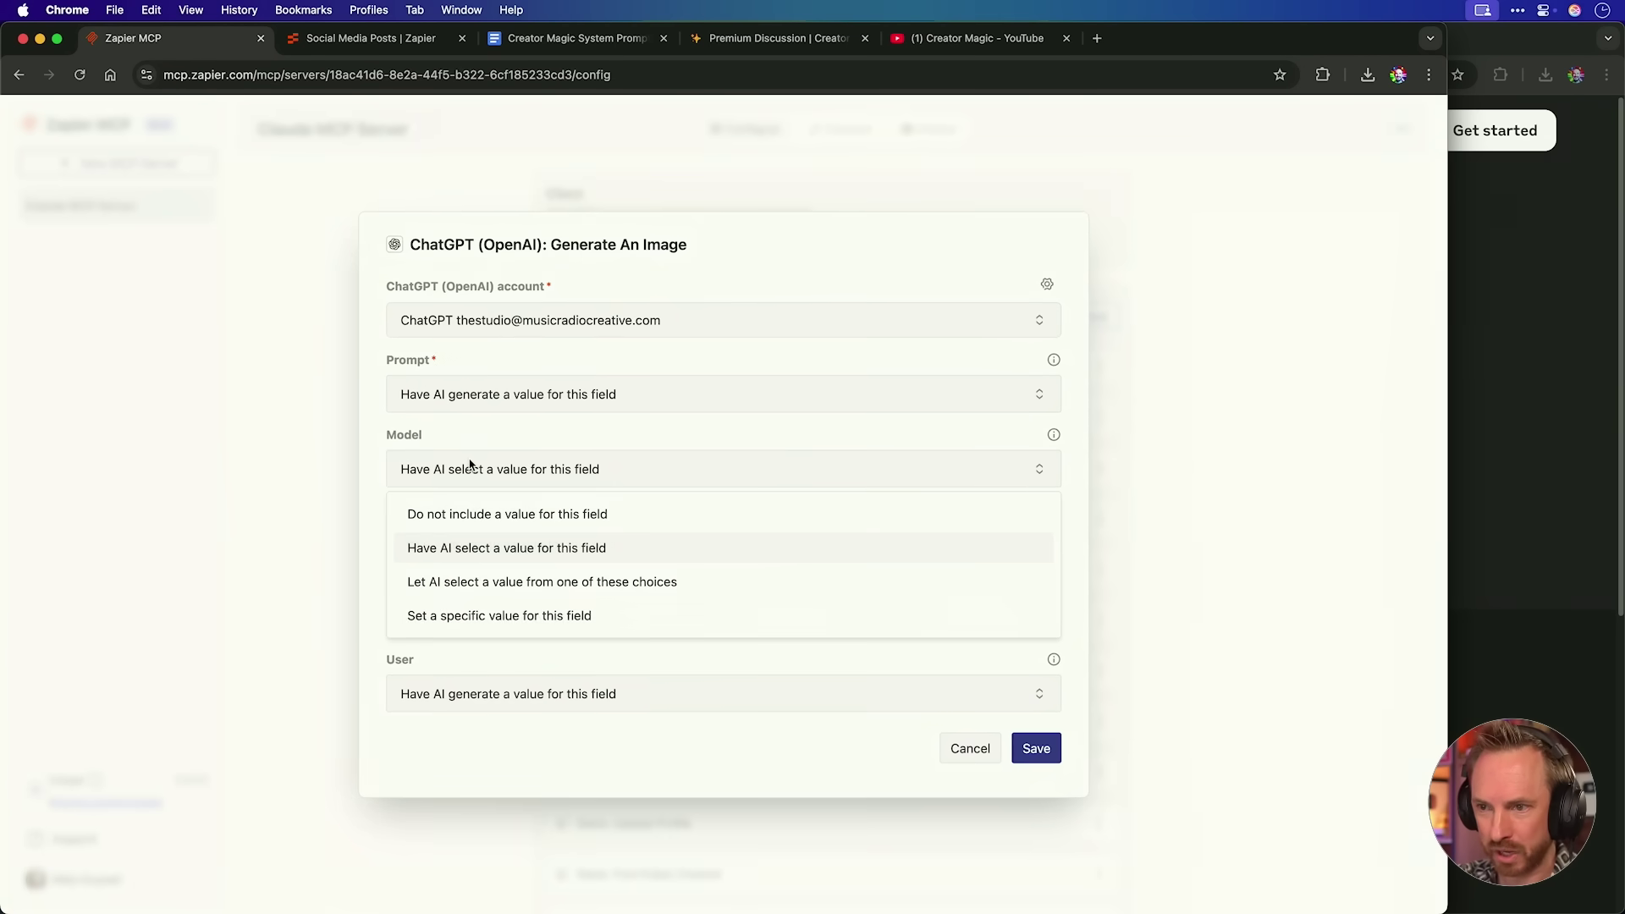
{"action": "left_click", "coordinate": [454, 617]}
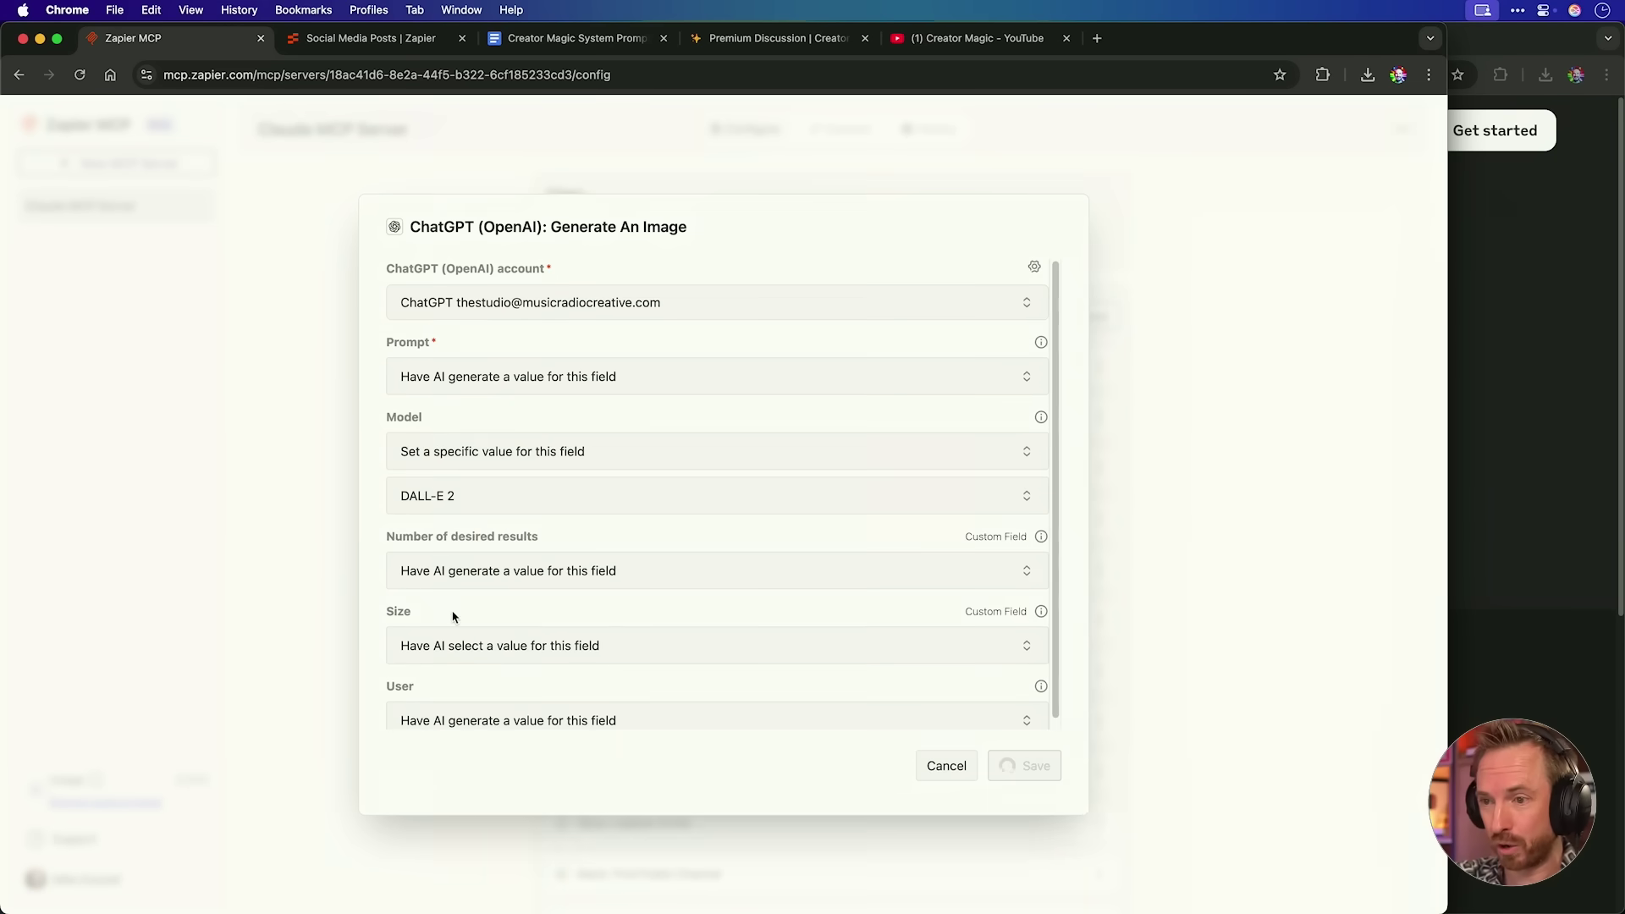
{"action": "left_click", "coordinate": [462, 503]}
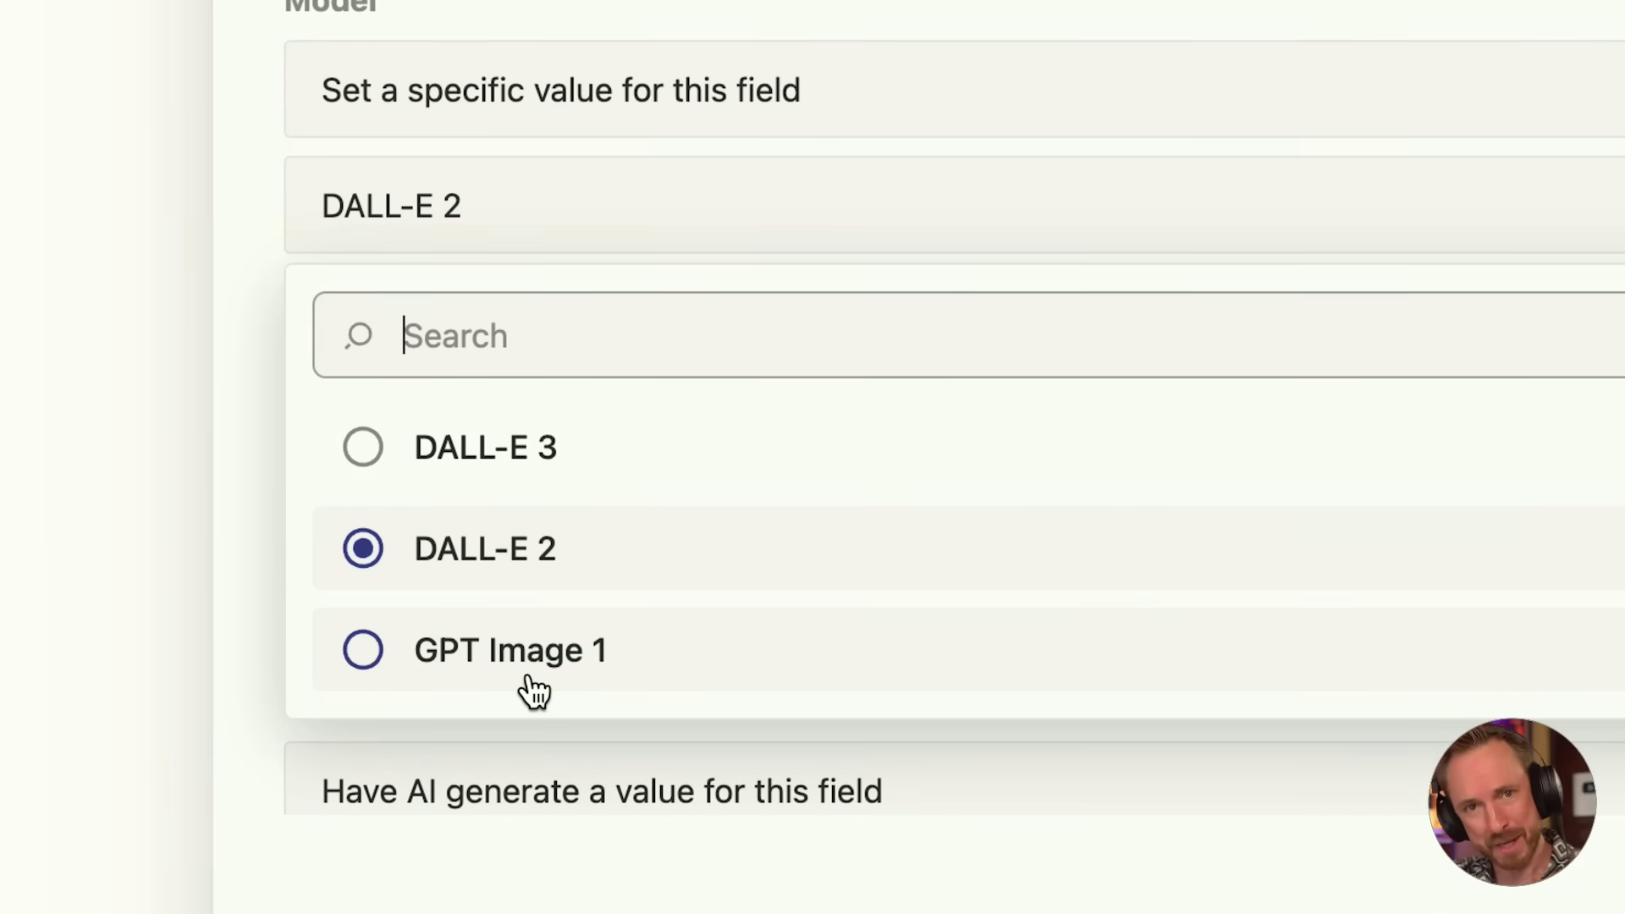
{"action": "left_click", "coordinate": [528, 674]}
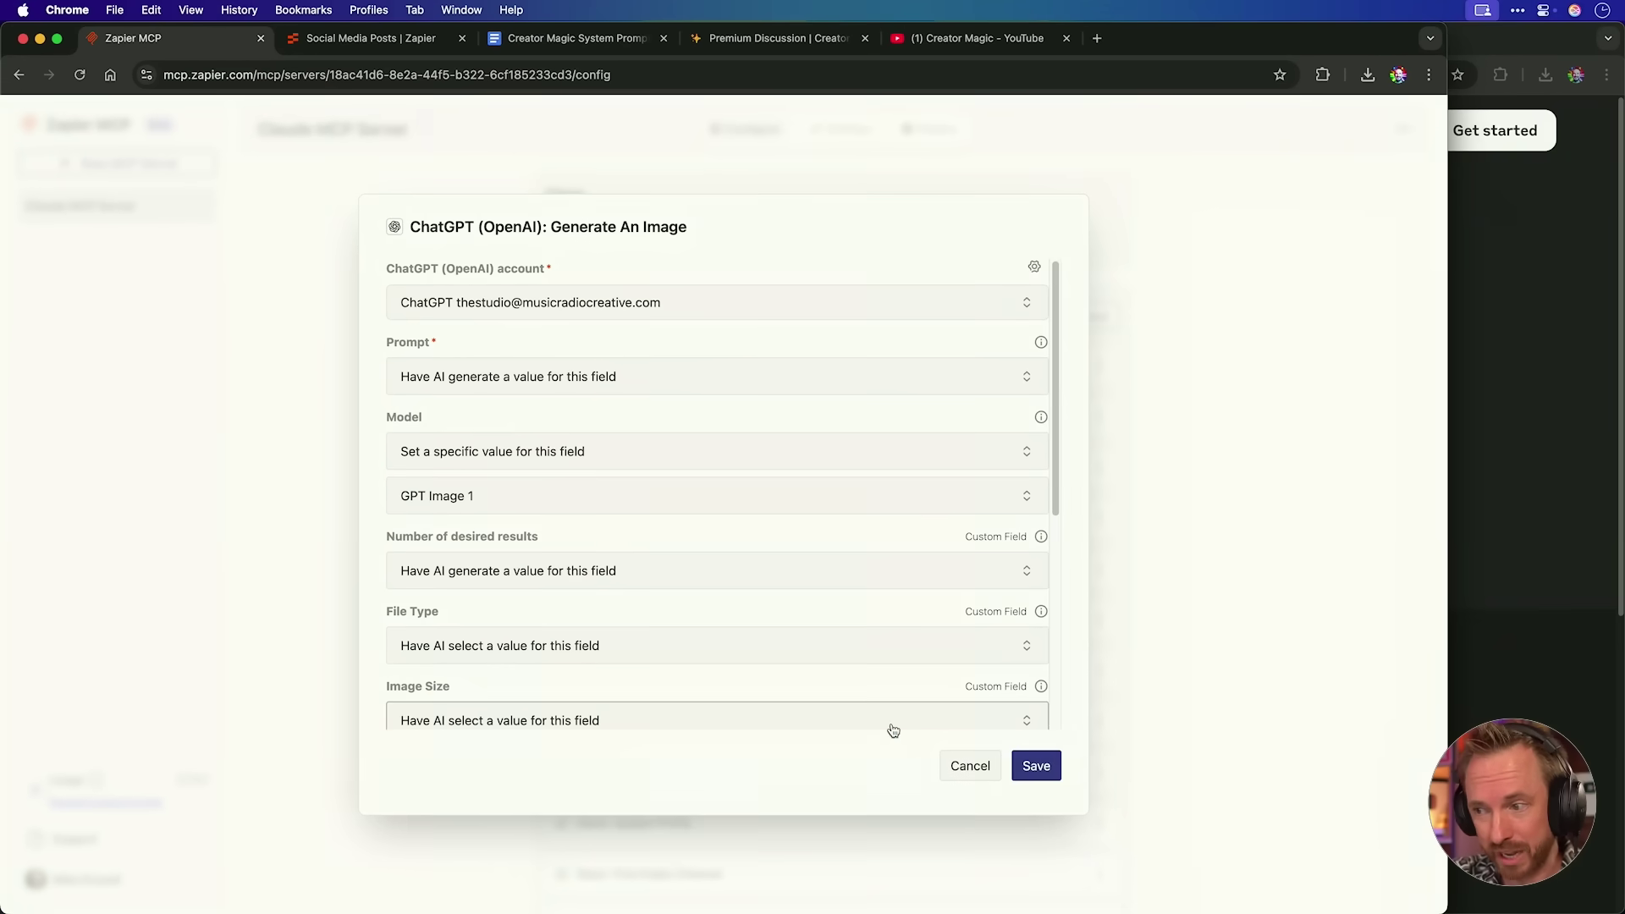
{"action": "left_click", "coordinate": [1018, 766]}
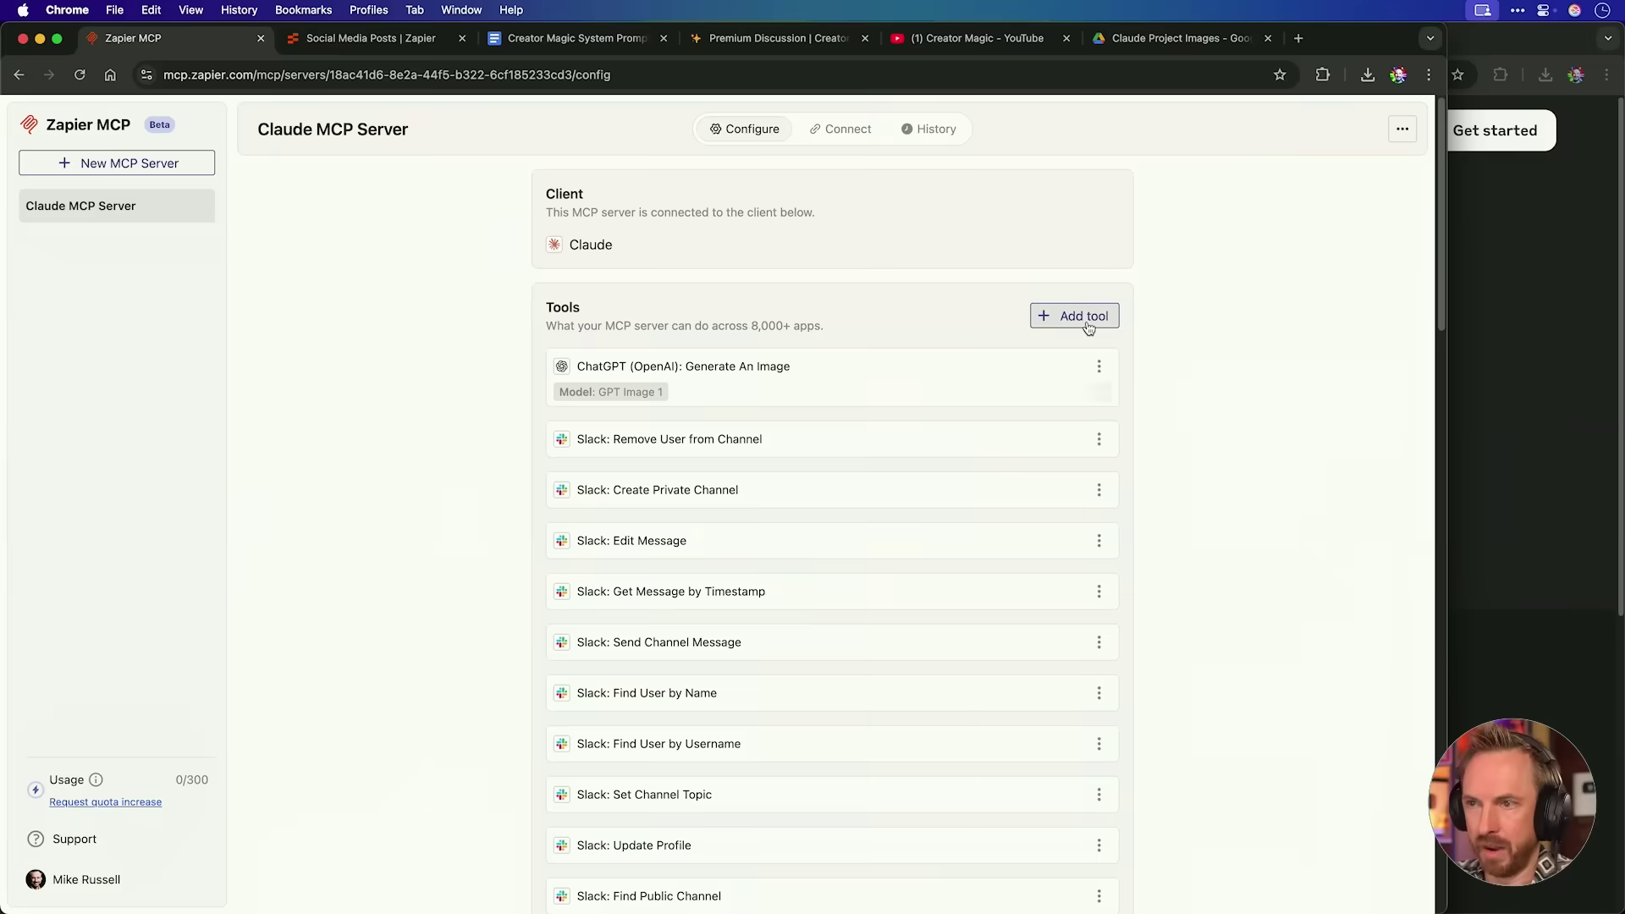
Add Google Drive's Upload File tool with its folder fixed to AI Orchestration, and save
{"action": "left_click", "coordinate": [1580, 167]}
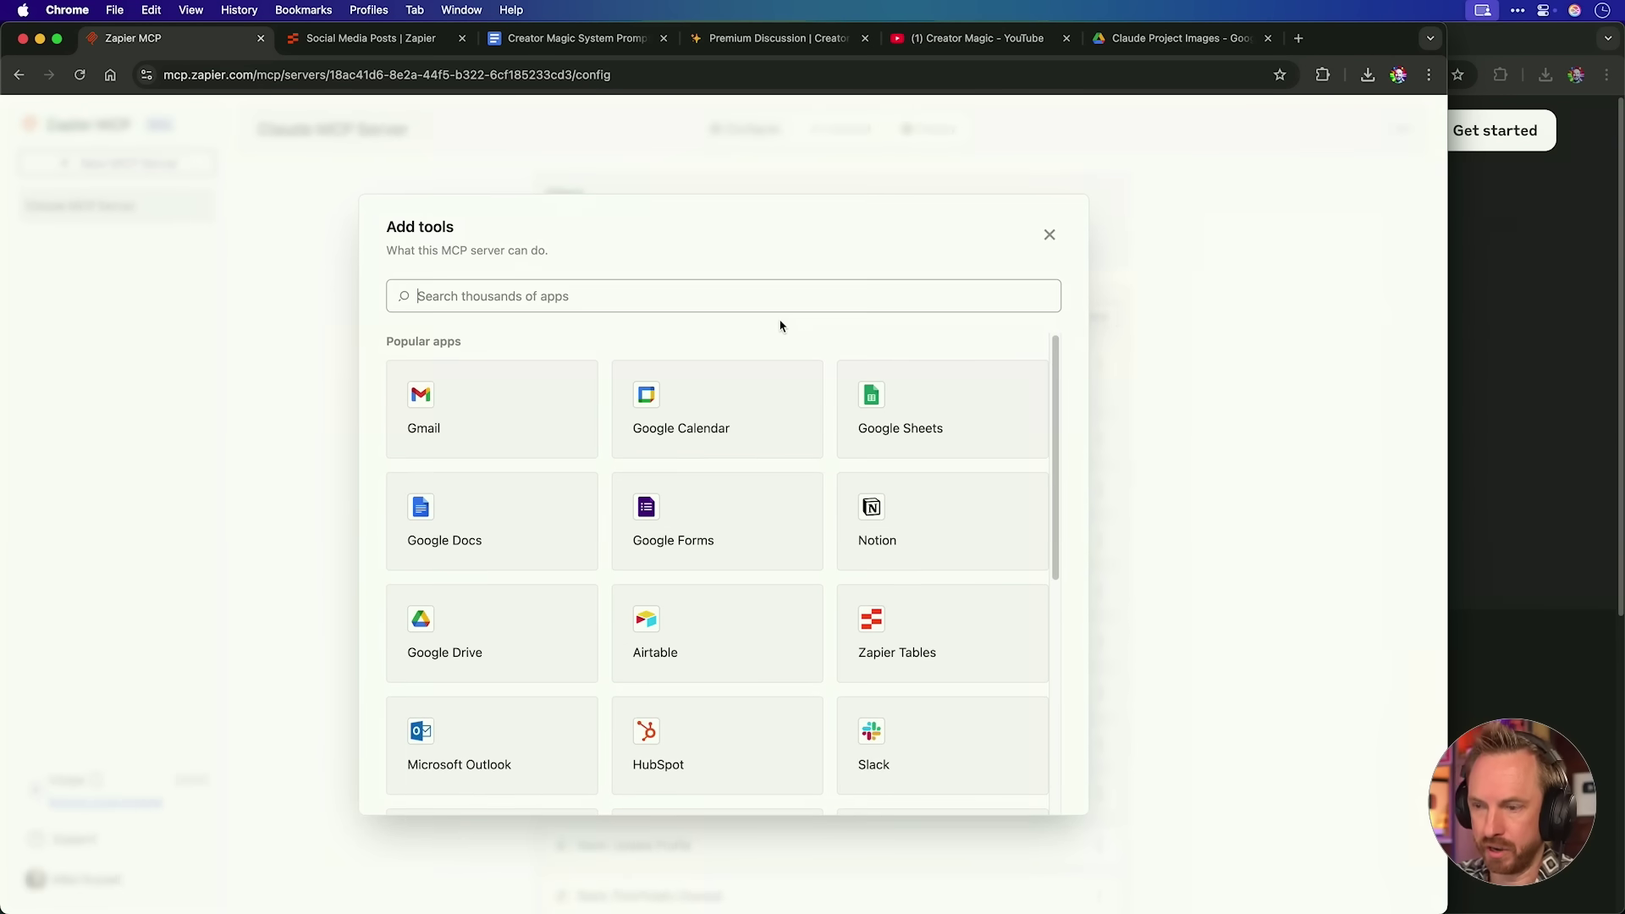
{"action": "type", "text": "drive"}
{"action": "left_click", "coordinate": [457, 373]}
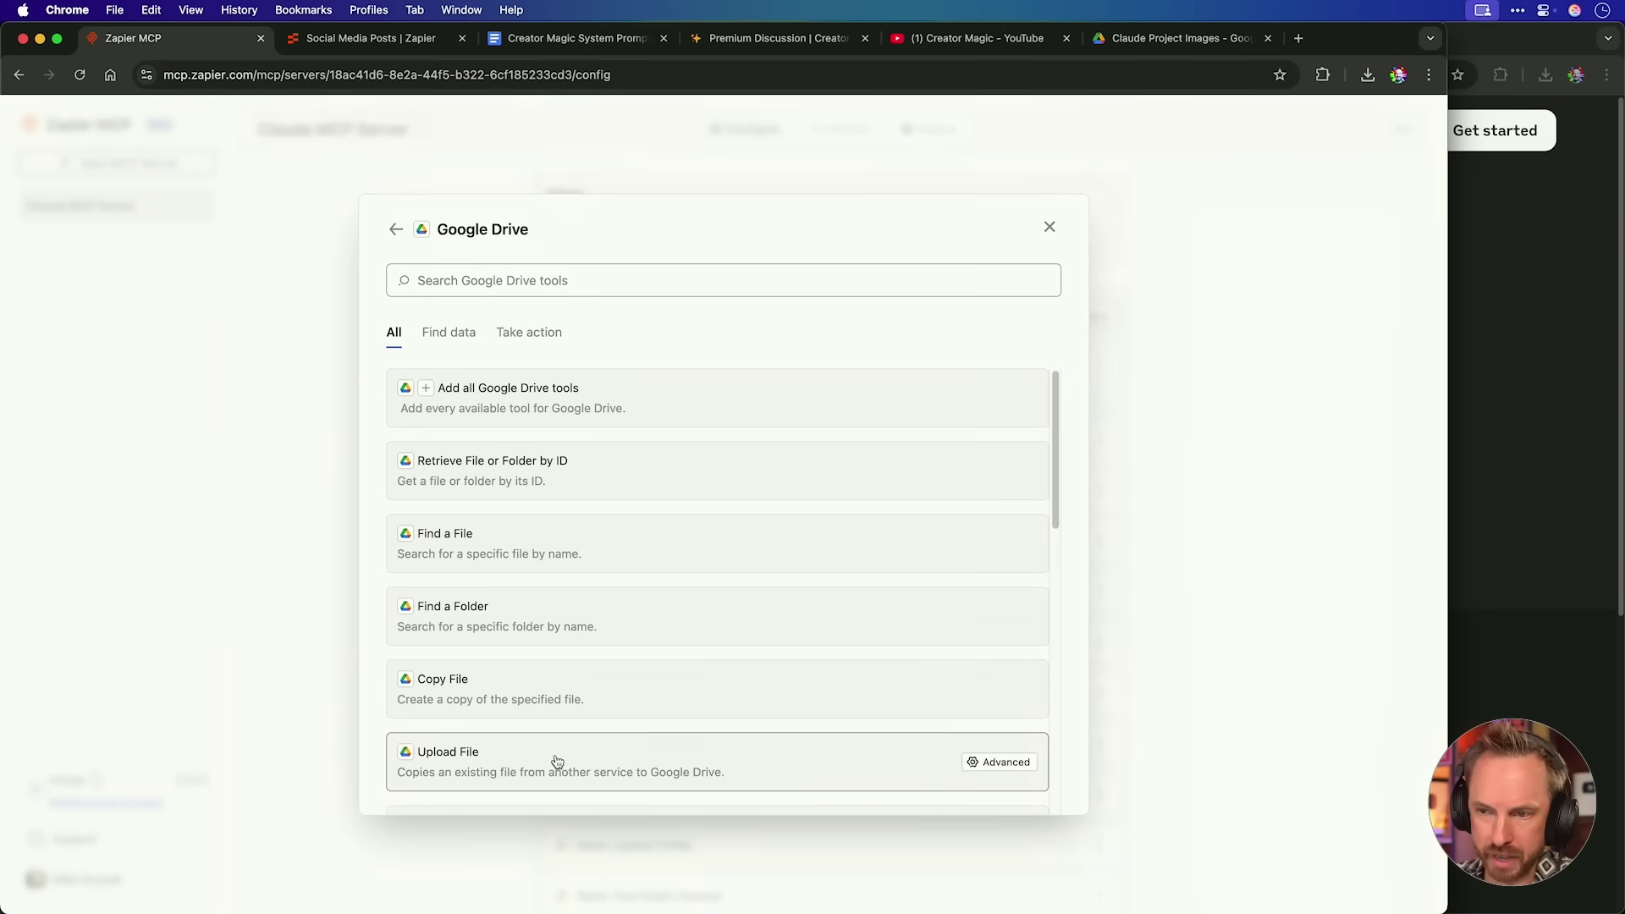
{"action": "left_click", "coordinate": [556, 762]}
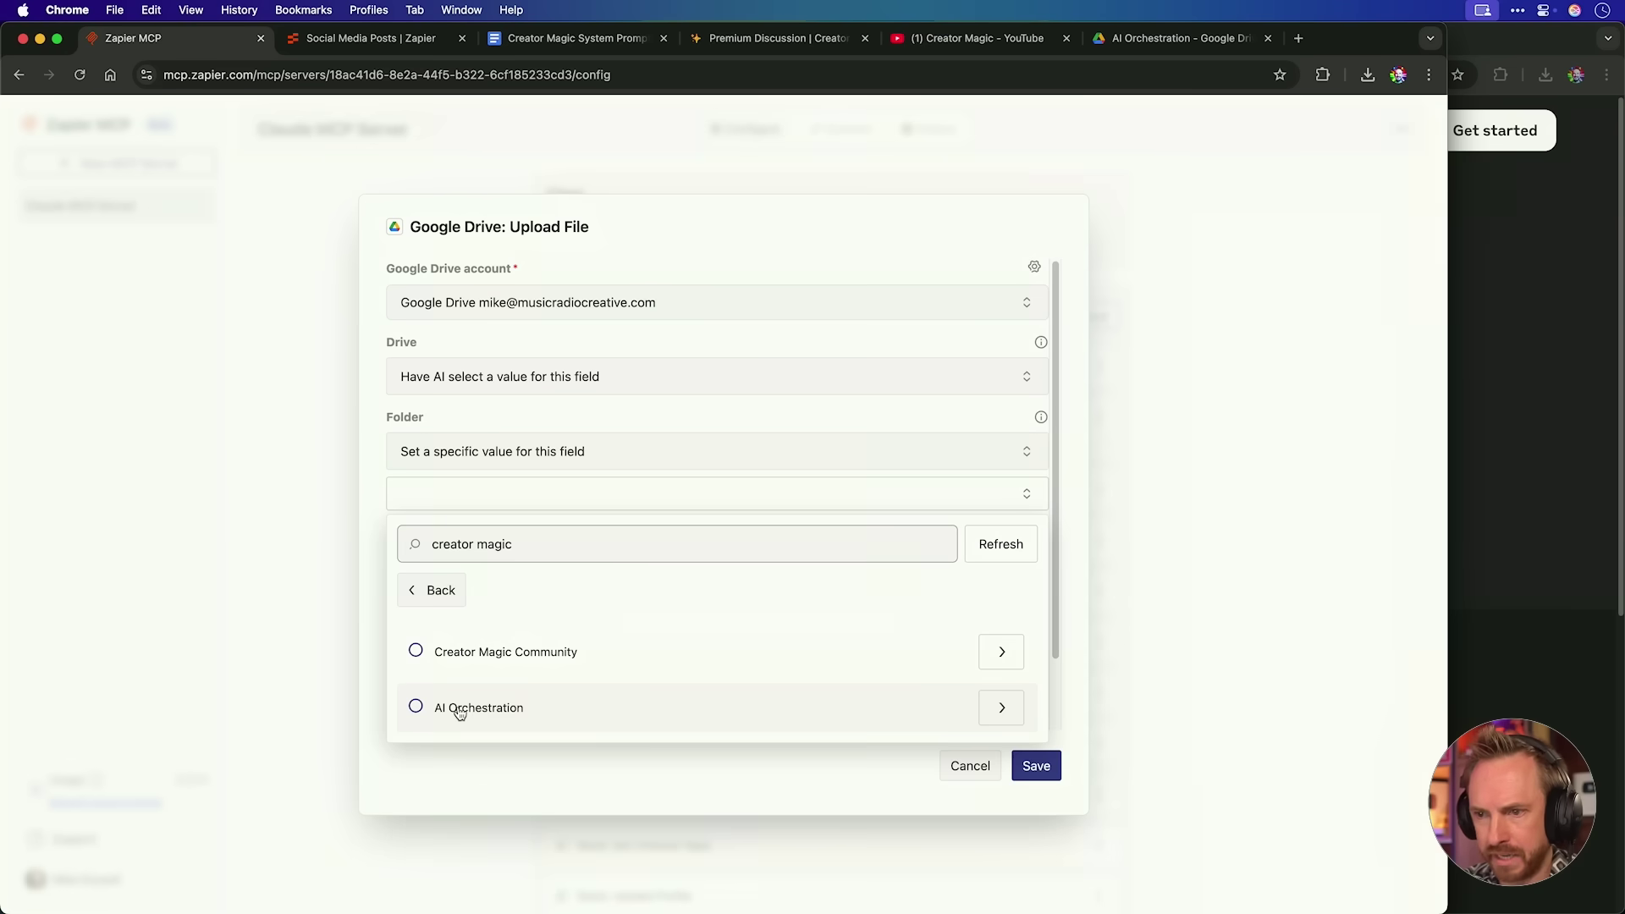
{"action": "left_click", "coordinate": [457, 710]}
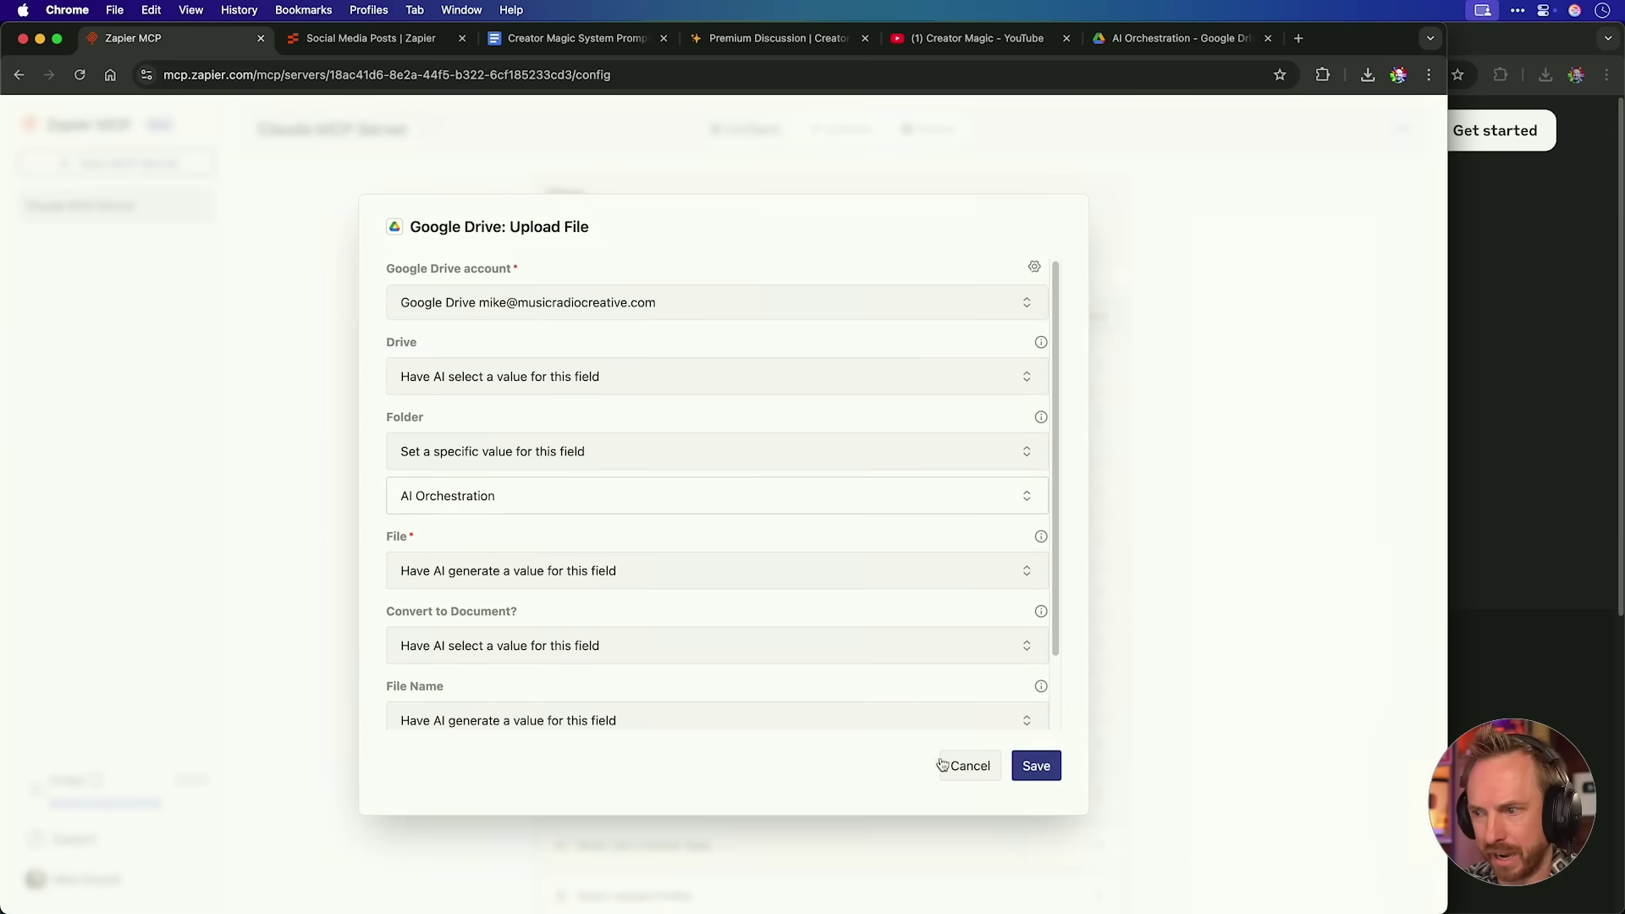
{"action": "left_click", "coordinate": [1034, 766]}
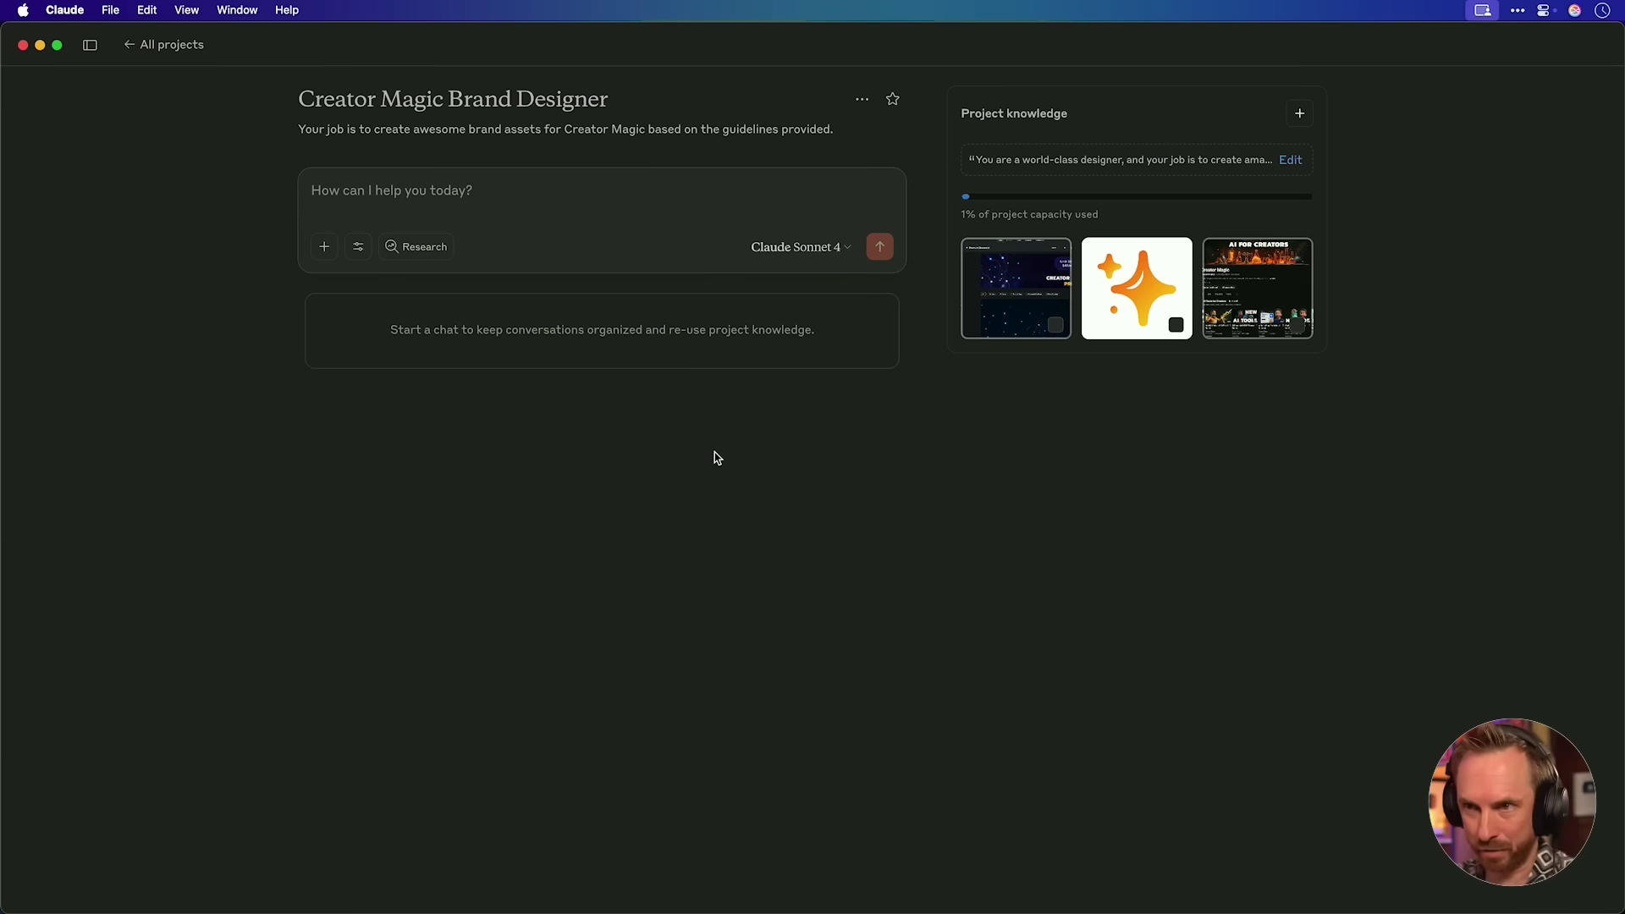
Dictate a request for four ChatGPT-generated thumbnails saved to Drive, paste the video brief, and send
{"action": "key", "text": "fn"}
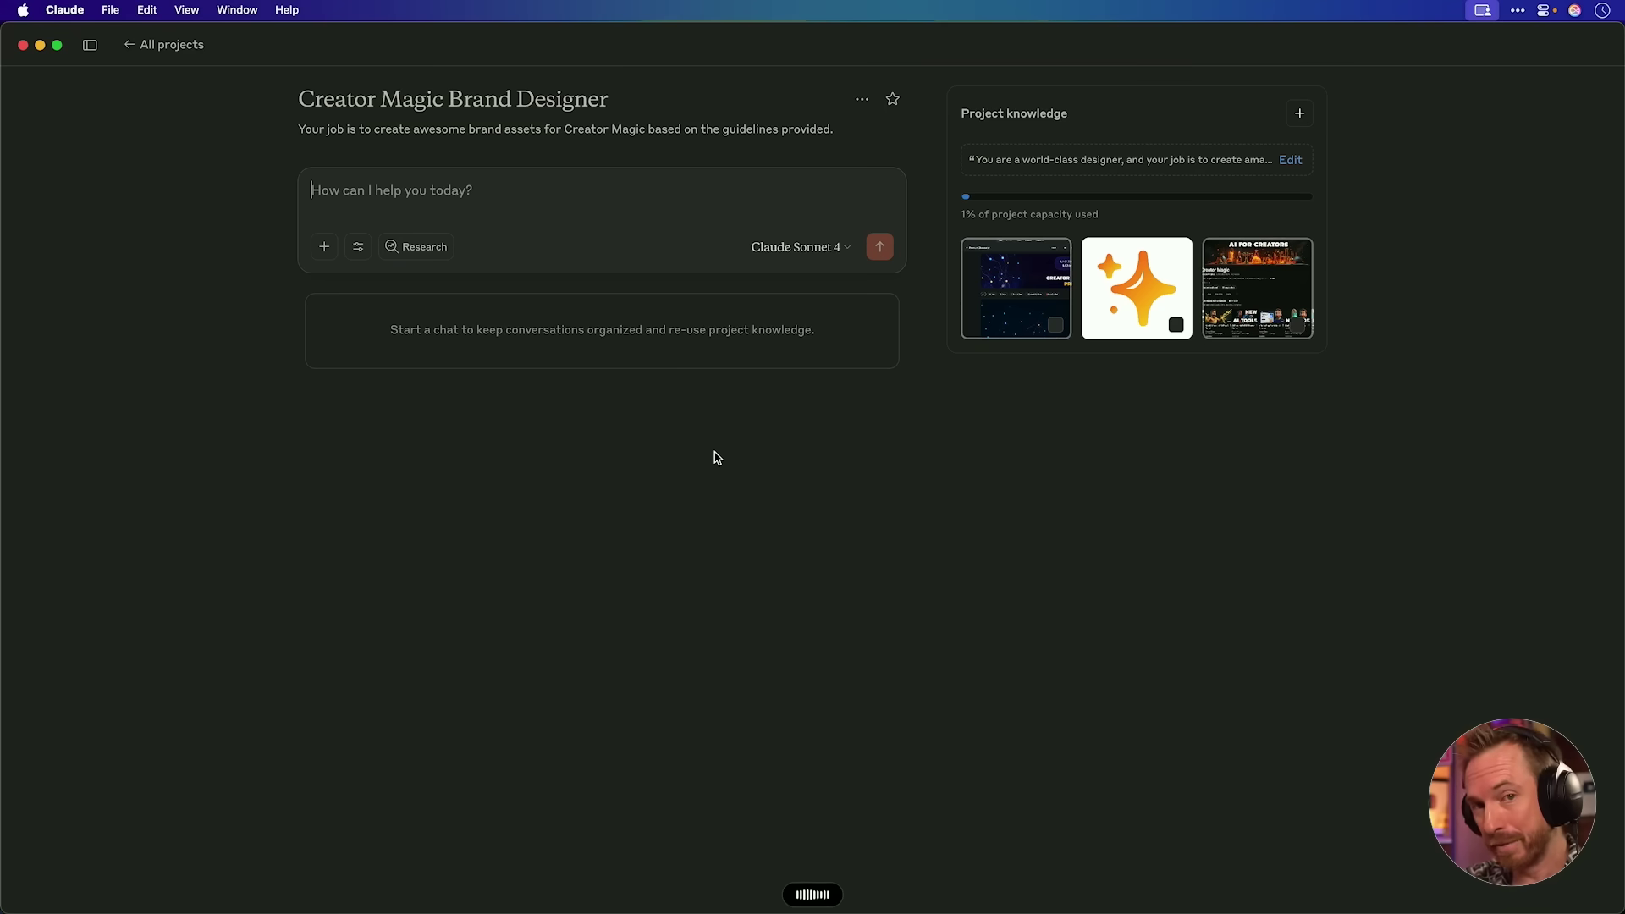
{"action": "type", "text": "I'd like you to generate 4 thumbnails for my YouTube video, the brief is attached below. Use ChatGPT Image Generator to make the thumbnails and save them to my Google Drive."}
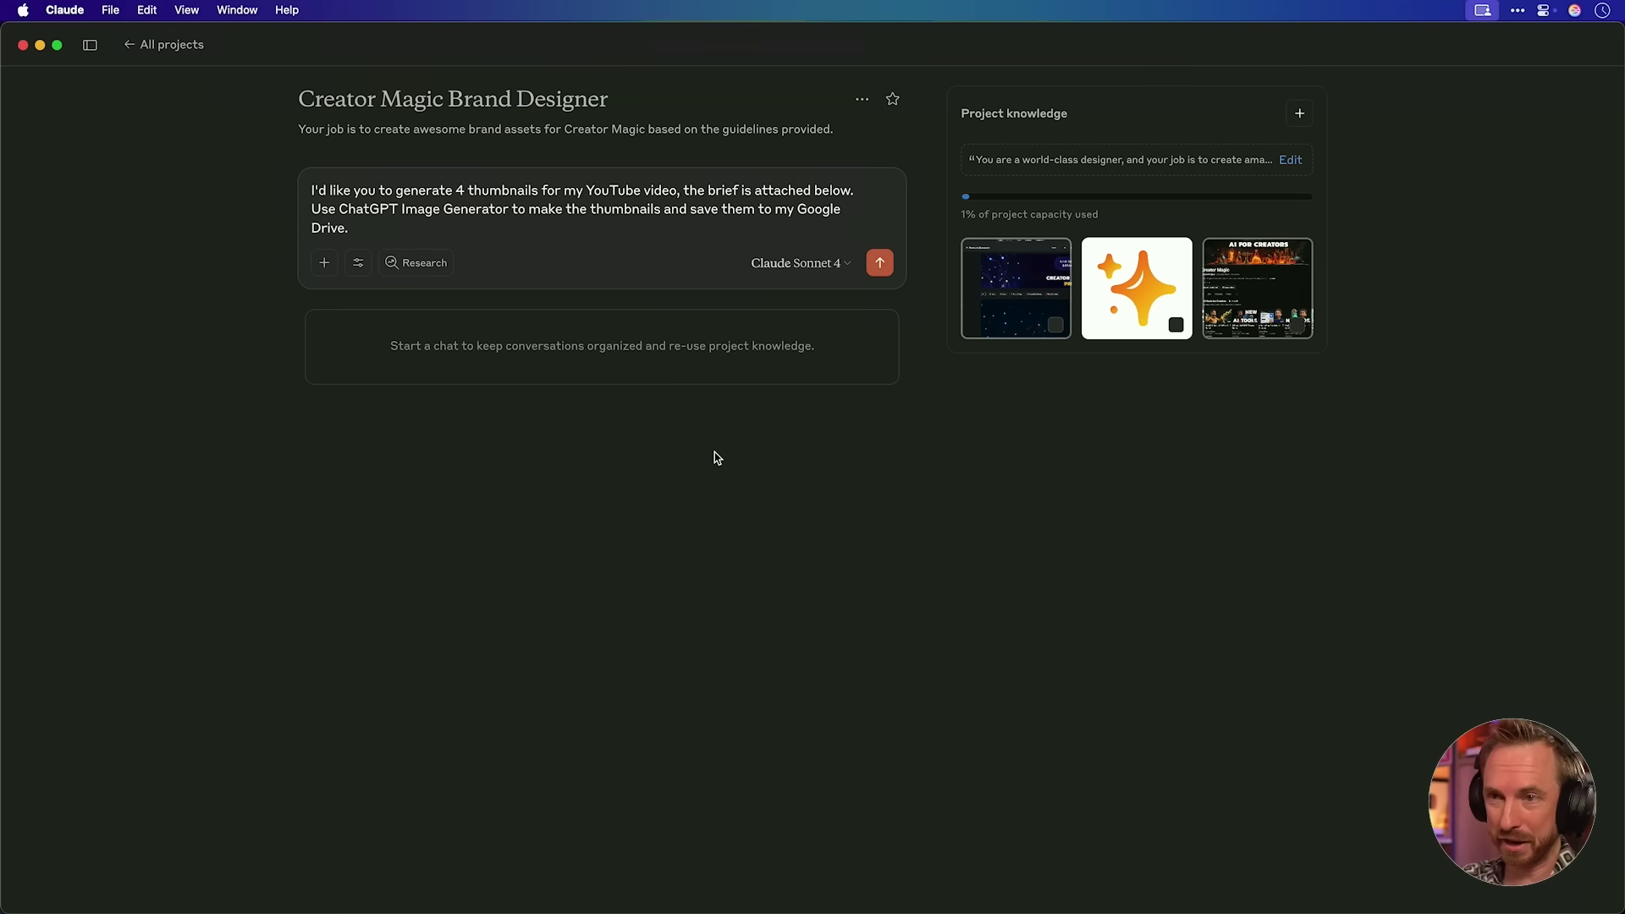
{"action": "key", "text": "super+v"}
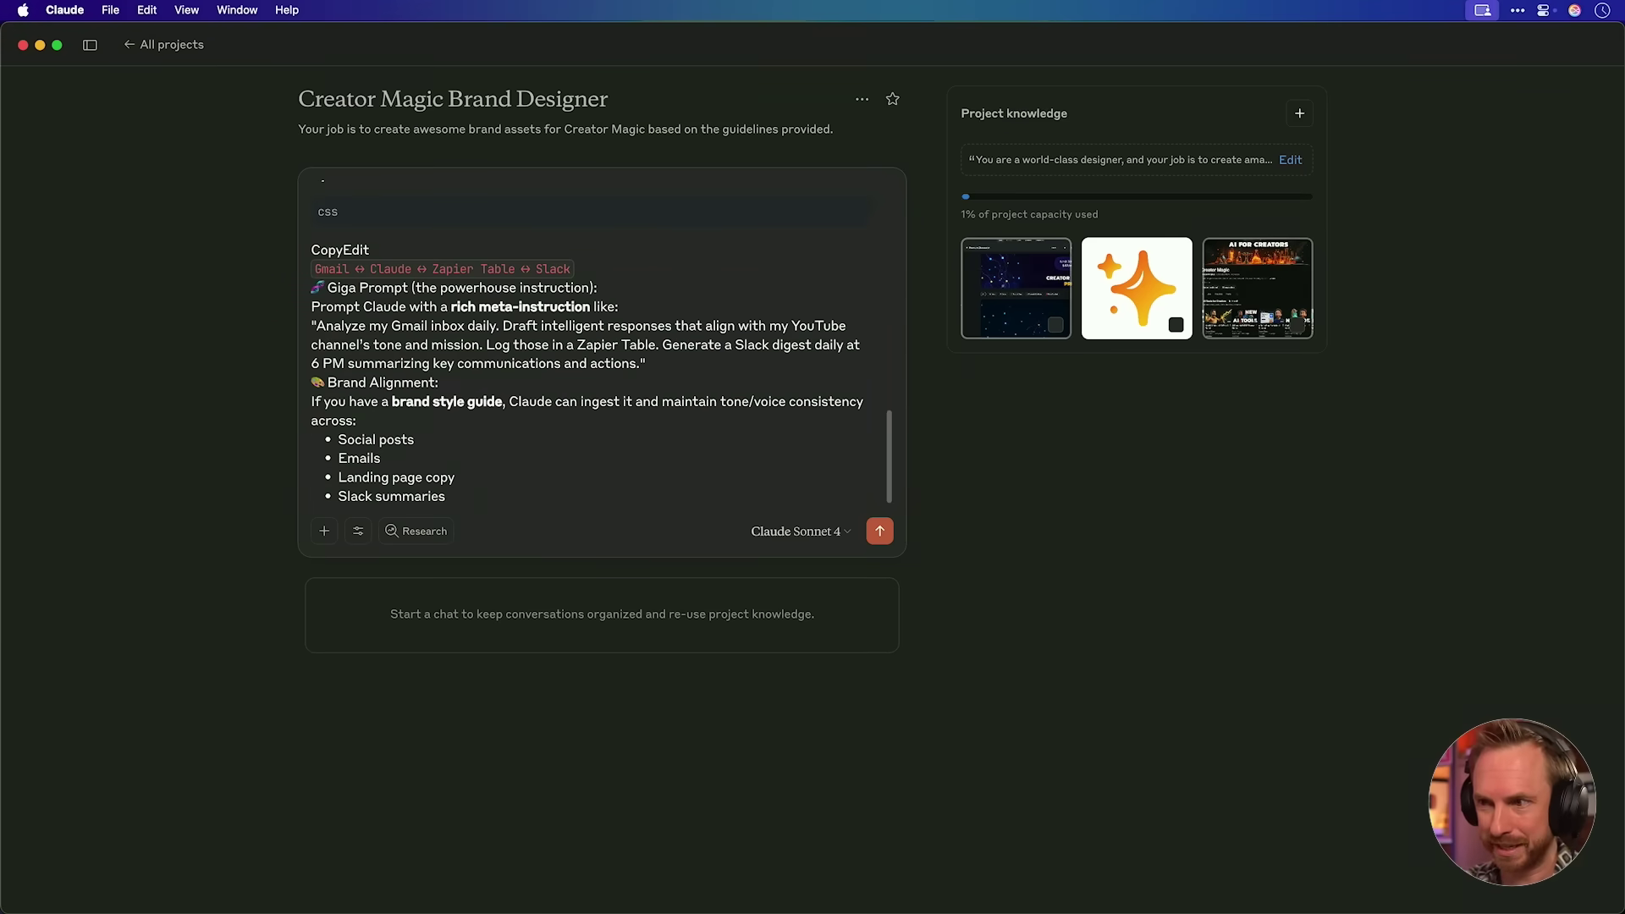
{"action": "key", "text": "Return"}
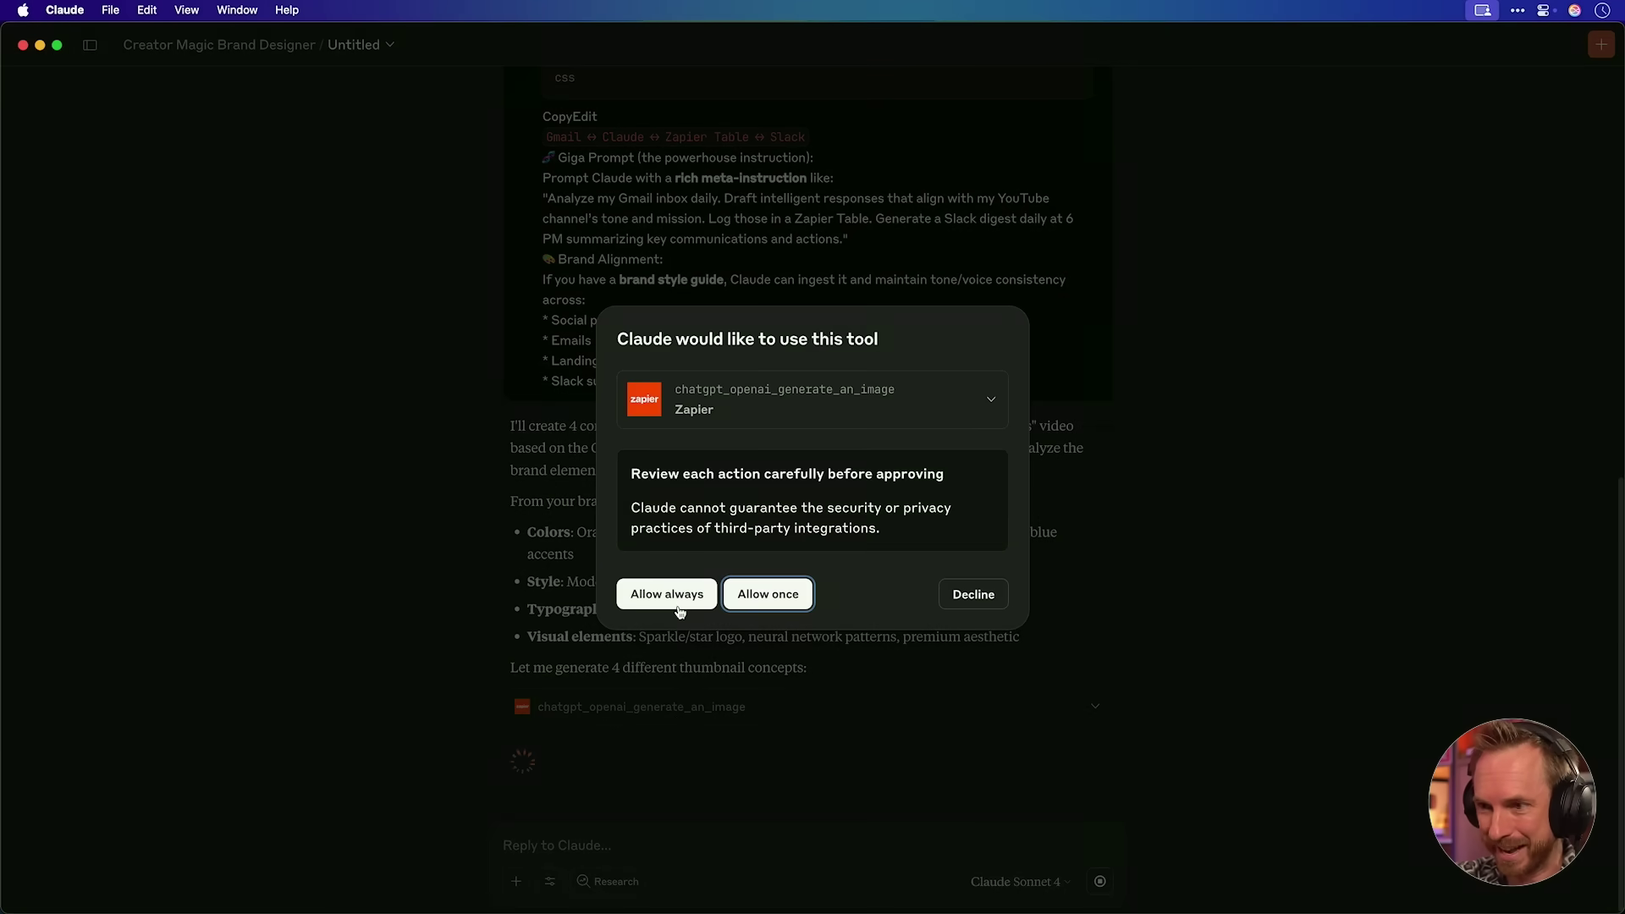
Always allow the chatgpt_openai_generate_an_image tool so Claude can generate the thumbnails
{"action": "left_click", "coordinate": [679, 600]}
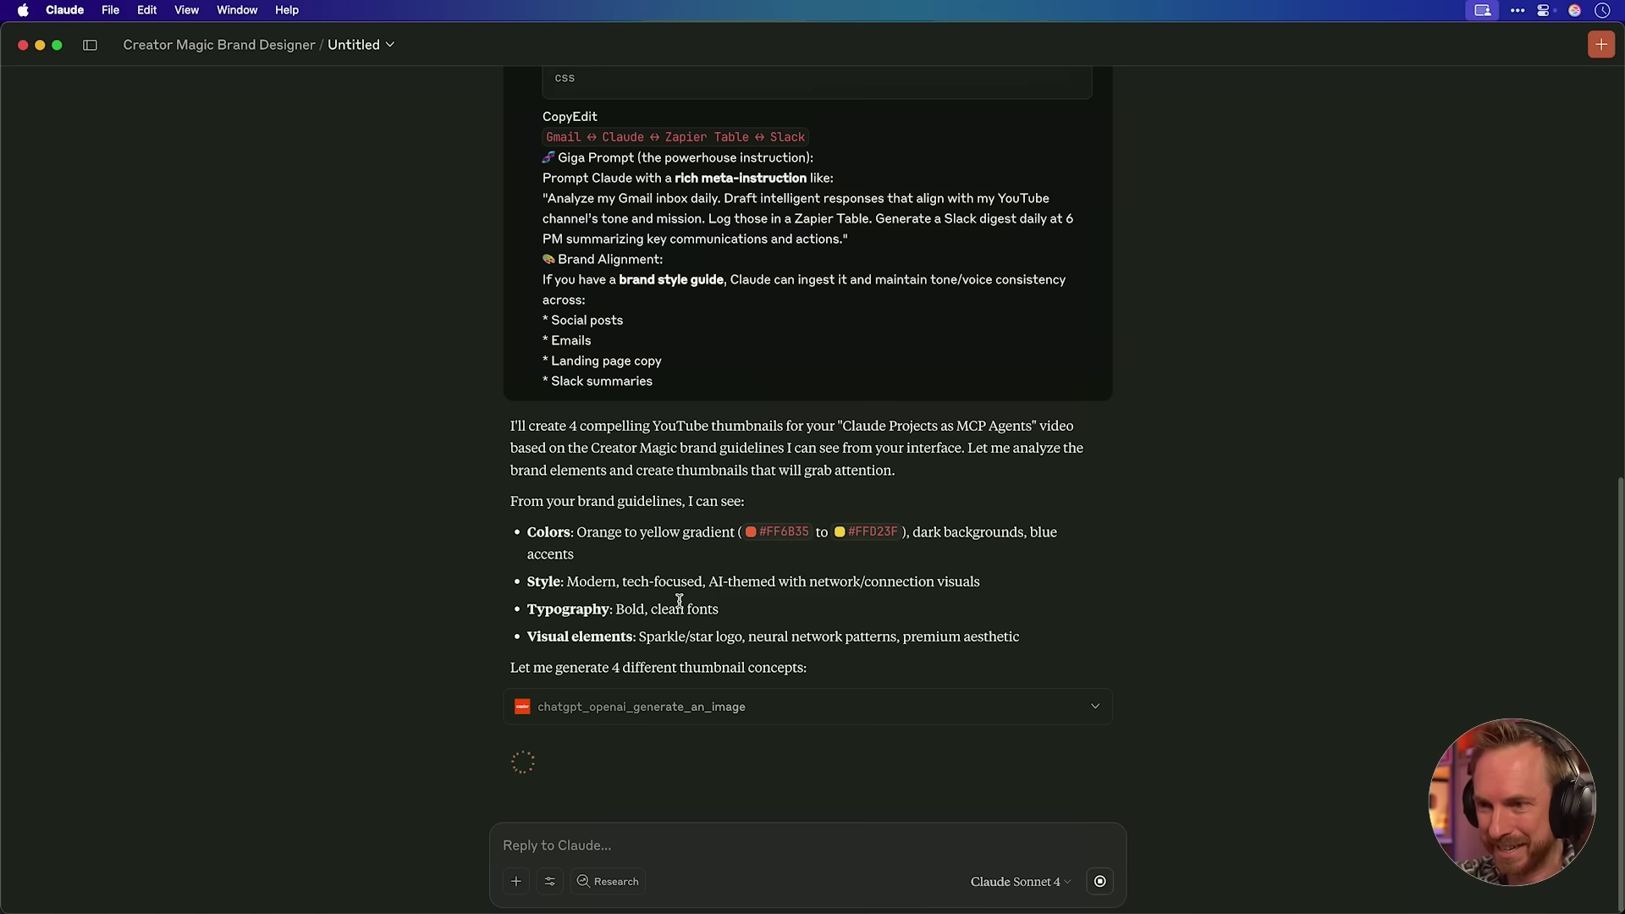